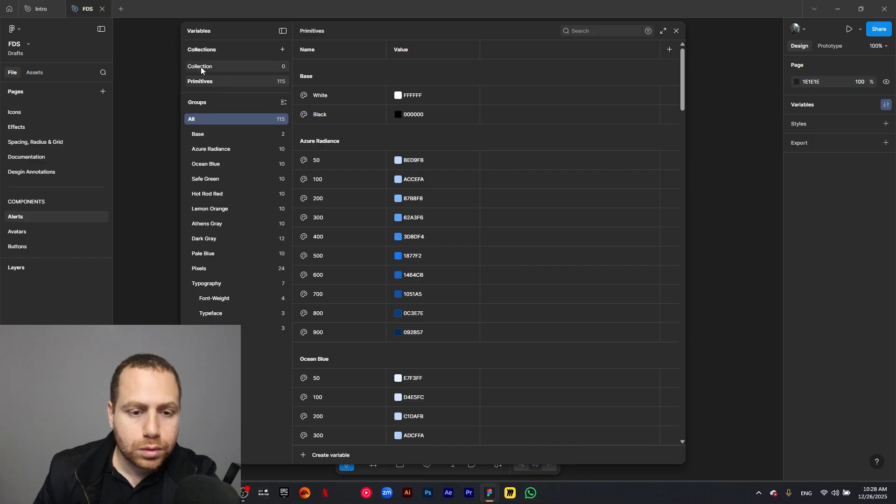
- Rename the empty variable collection as Semantic
click(207, 70)
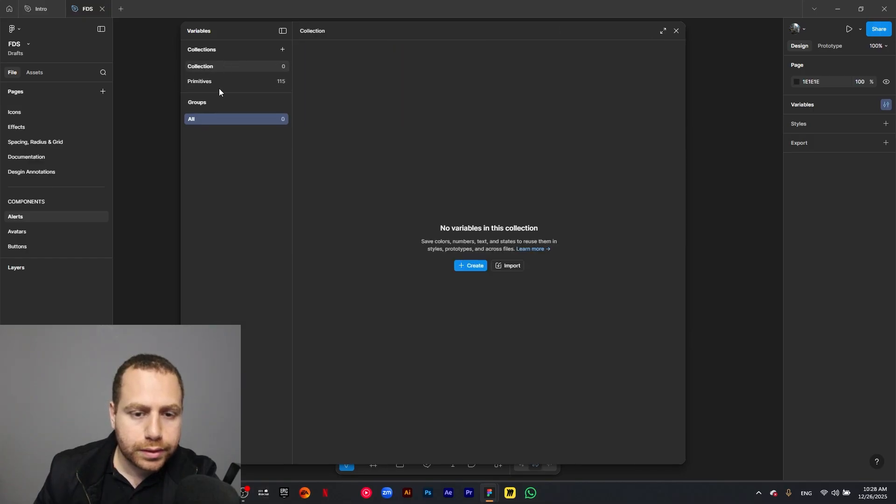
double_click(204, 68)
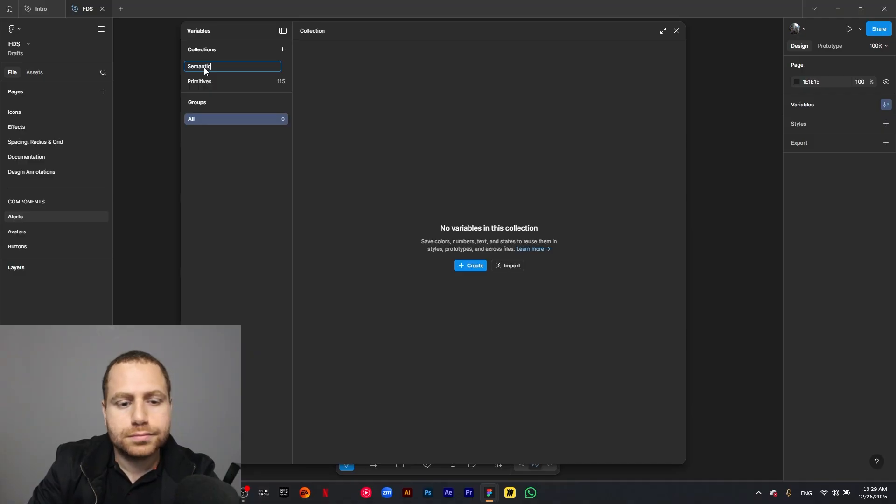
key(Return)
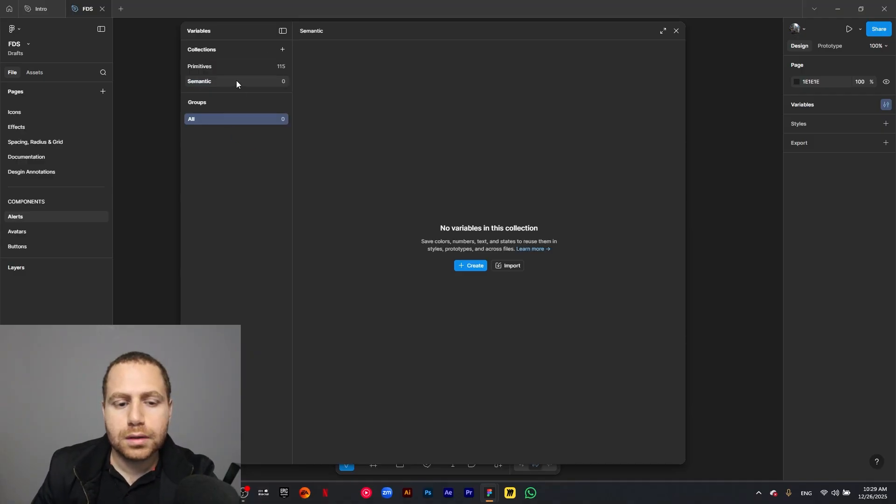
- Create a color variable named Primary/50 in the Semantic collection
click(464, 266)
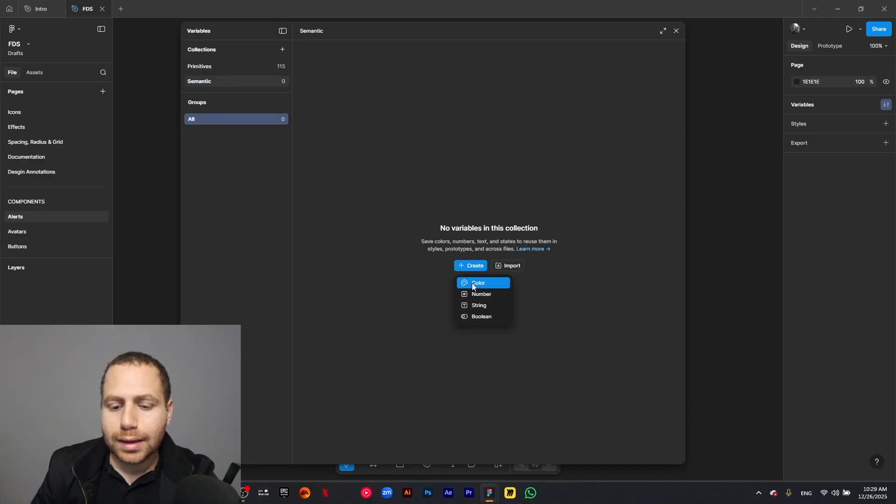
click(471, 284)
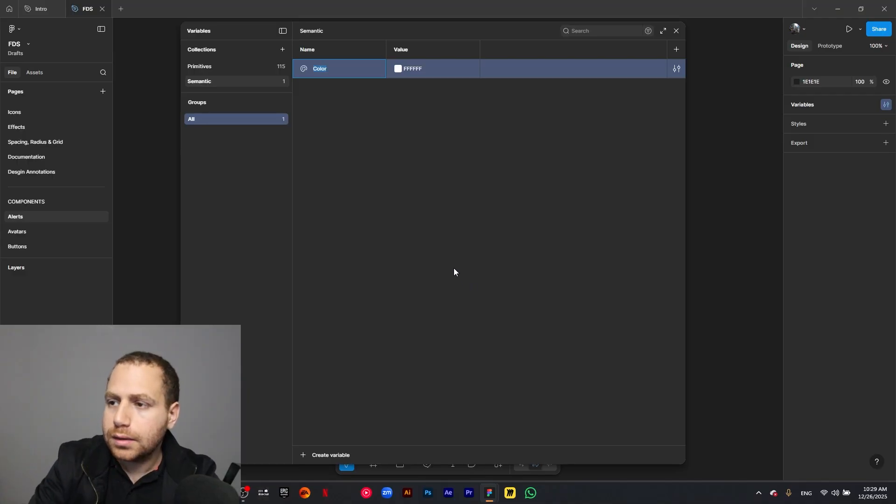
text(Primay)
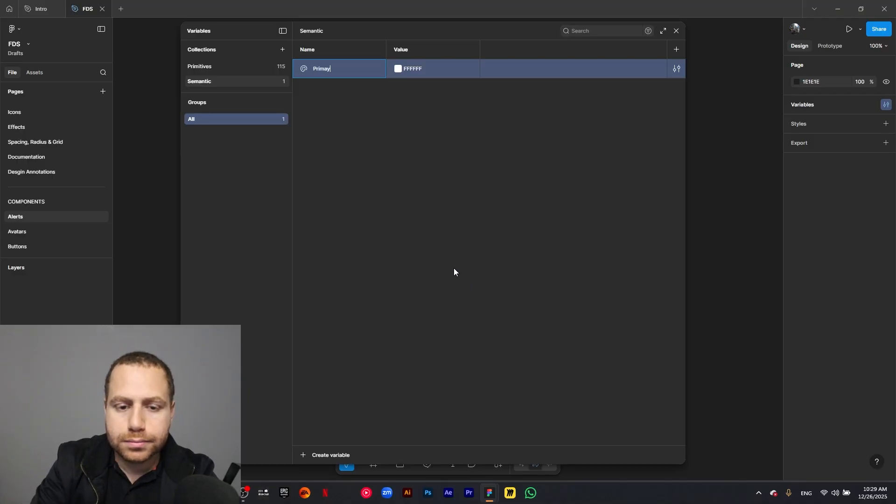
text(y)
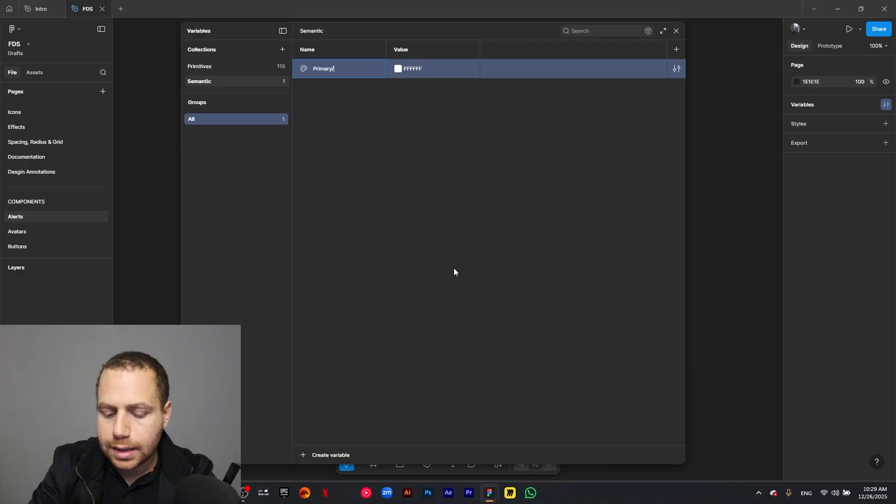
text(/50)
key(Return)
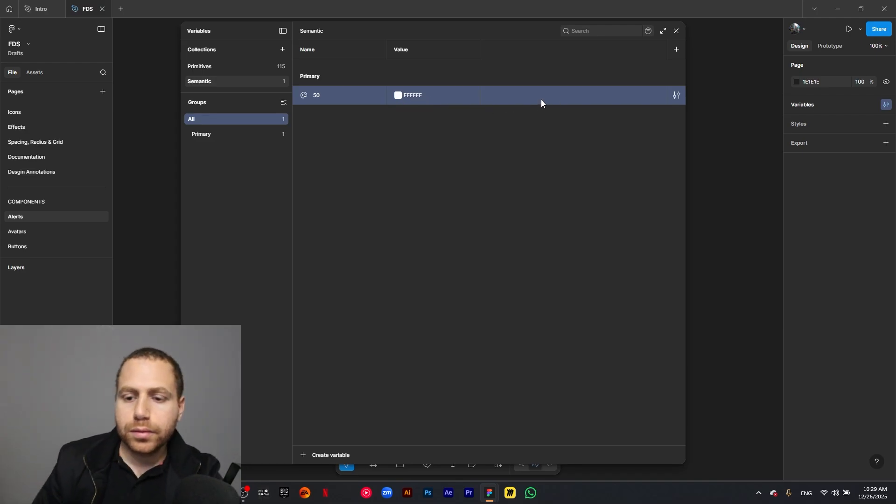
- Link the value of the Primary 50 variable to the primitive color Azure Radiance/50
click(398, 97)
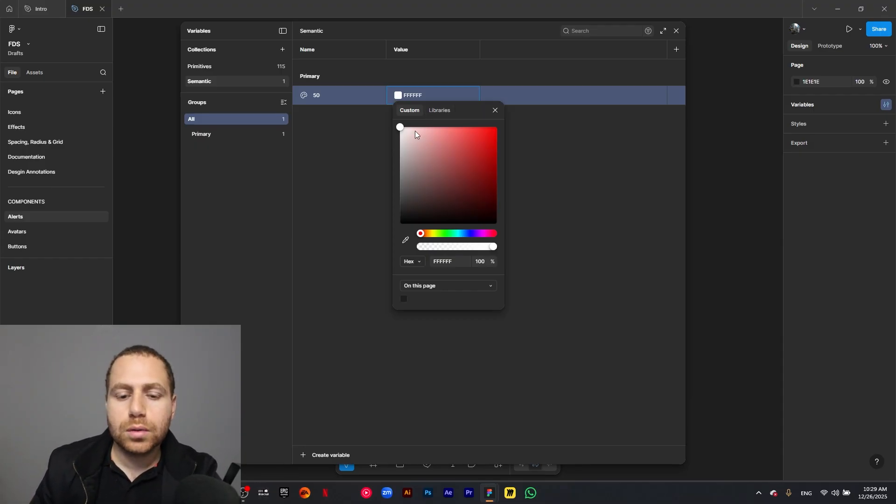
click(439, 112)
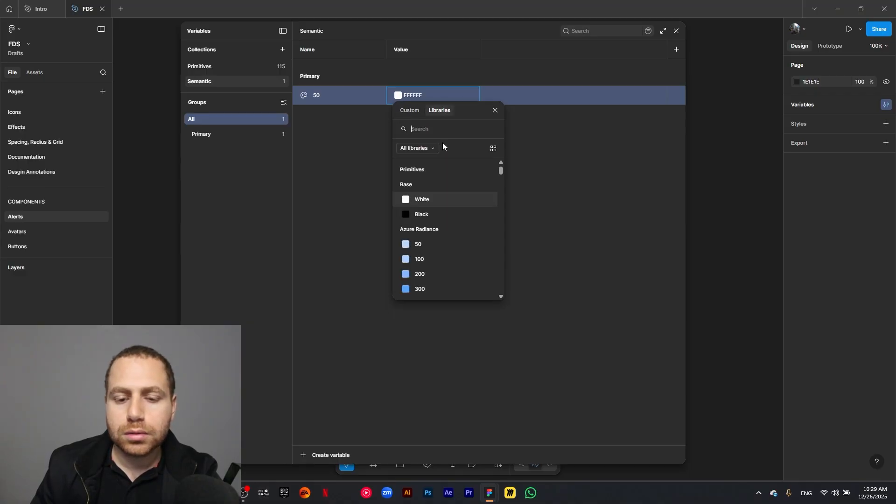
click(423, 244)
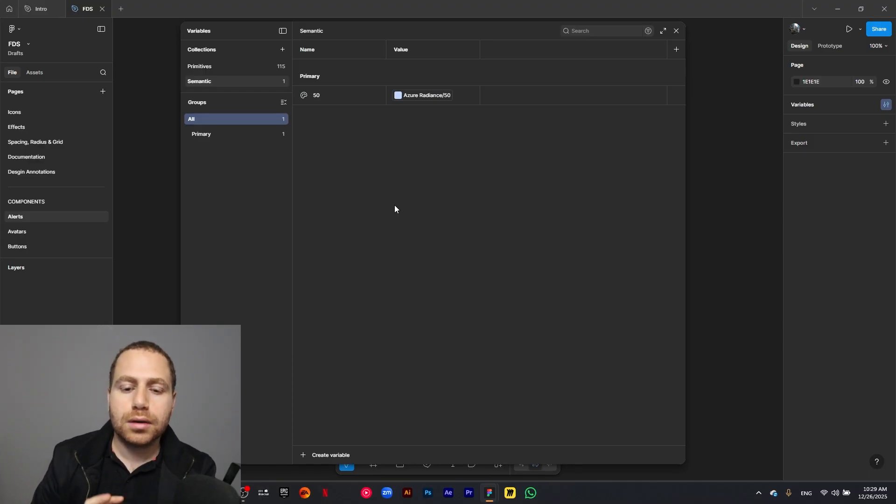
- Duplicate the Primary 50 variable twice and name the copies 100 and 200
click(360, 99)
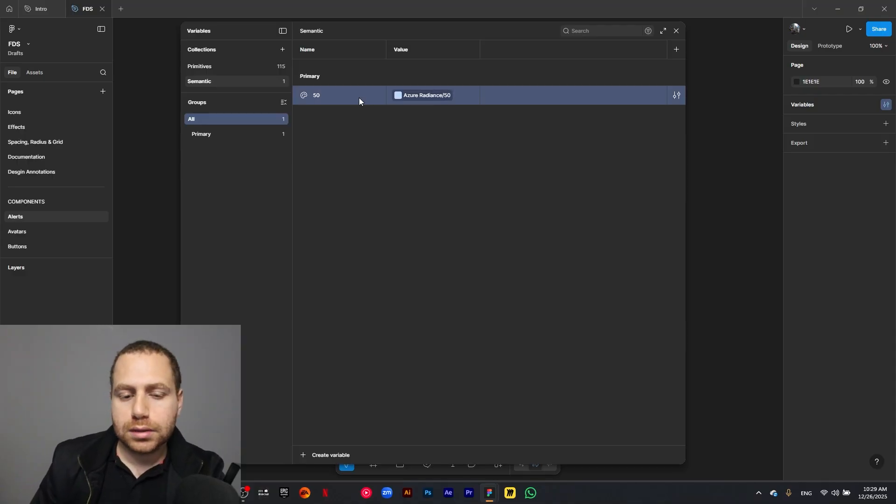
key(ctrl+d)
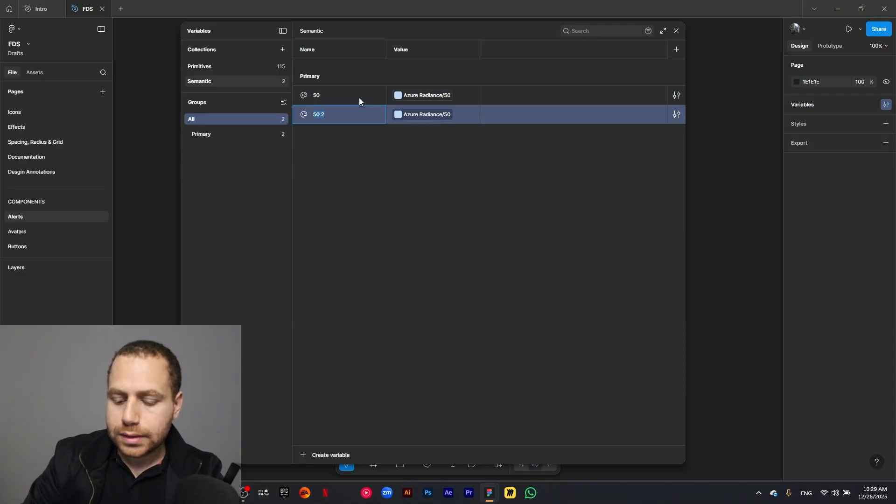
text(100)
key(Return)
key(ctrl+d)
text(2)
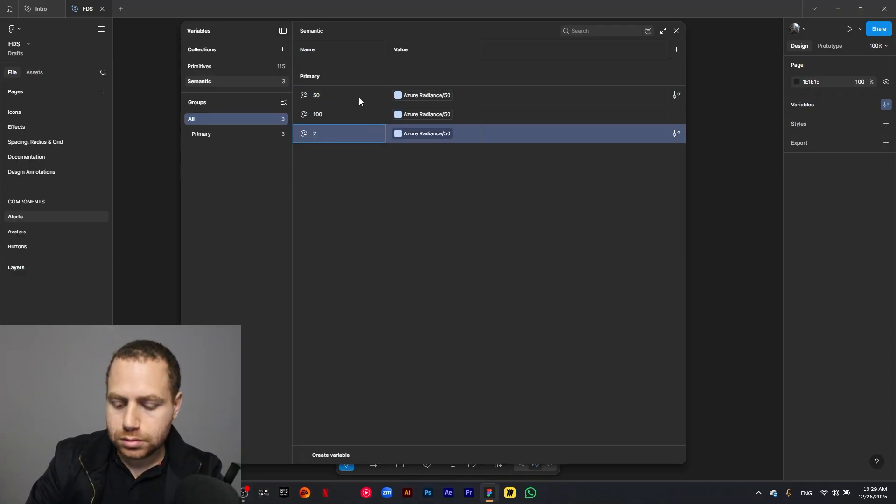
text(00)
key(Return)
- Add three more duplicates to the Primary group and name them 300, 400 and 500
key(ctrl+d)
text(300/)
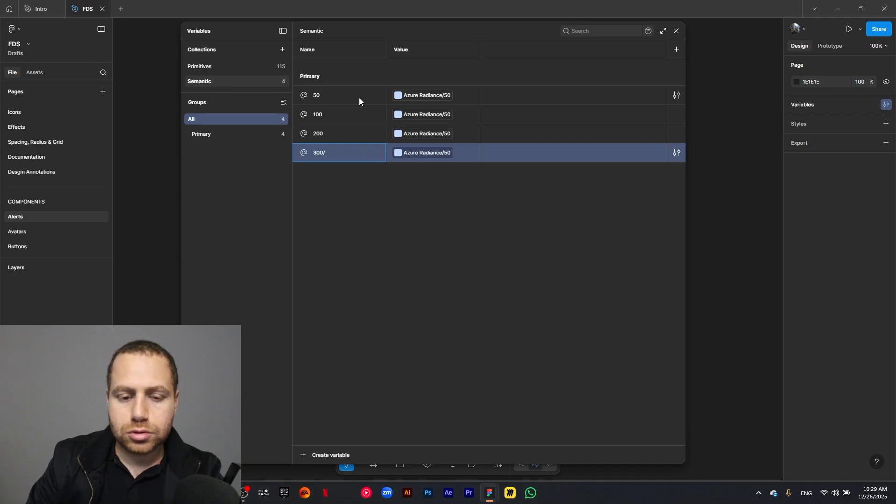
key(Return)
key(ctrl+d)
text(400)
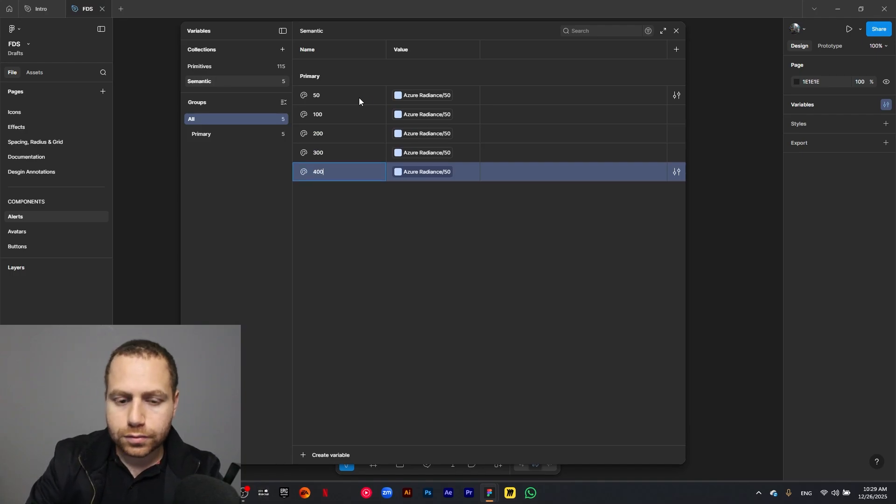
key(Return)
key(ctrl+d)
text(500)
key(Return)
- Add four more duplicates to the Primary group and name them 600, 700, 800 and 900
key(ctrl+d)
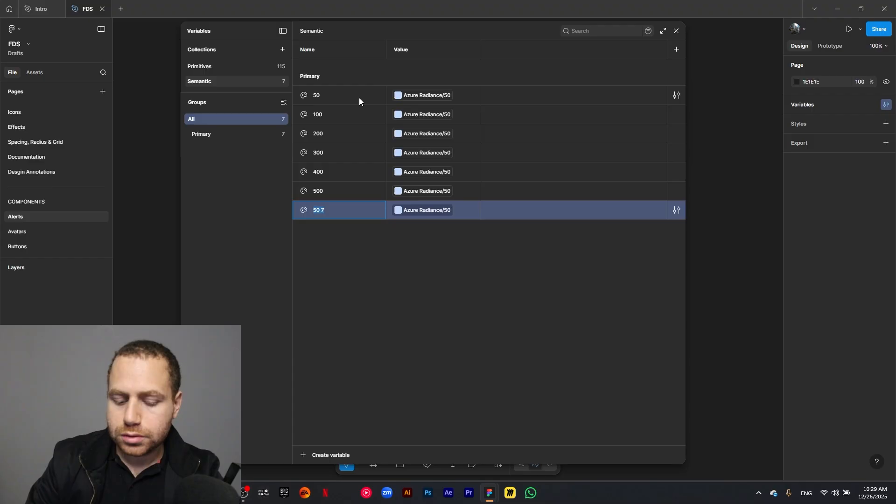
text(600)
key(Return)
key(ctrl+d)
text(700)
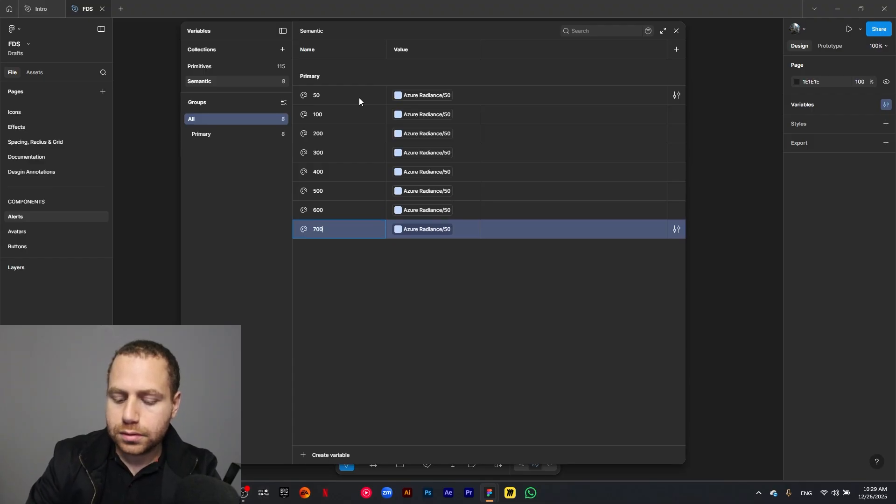
key(Return)
key(ctrl+d)
text(800)
key(Return)
key(ctrl+d)
text(900)
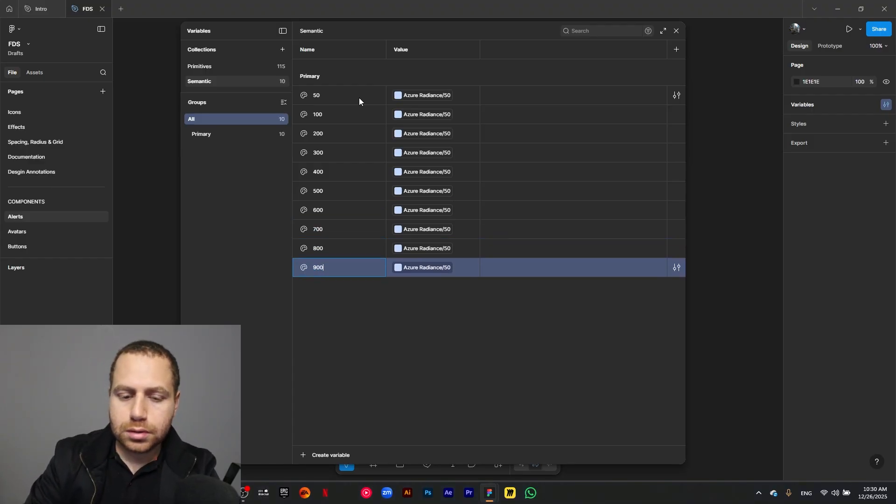
- Link the Primary variables 100, 200, 300 and 400 to the Azure Radiance primitives of the same numbers
click(419, 122)
click(420, 278)
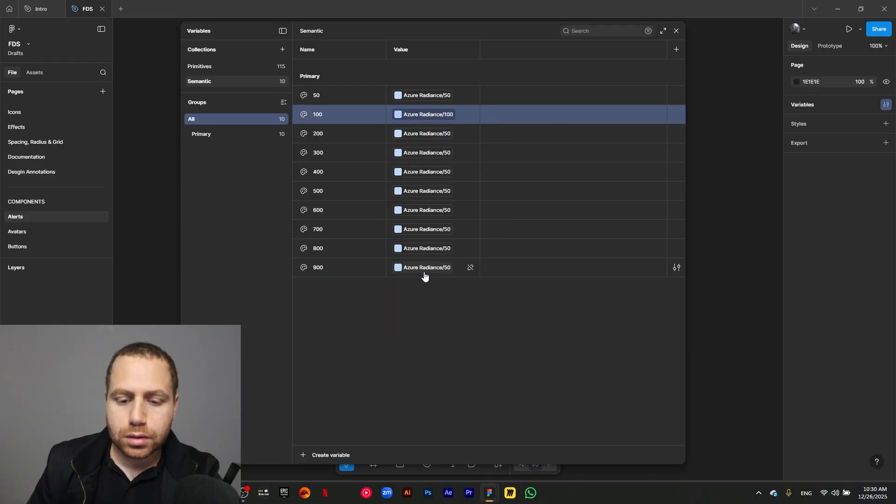
click(424, 134)
click(427, 305)
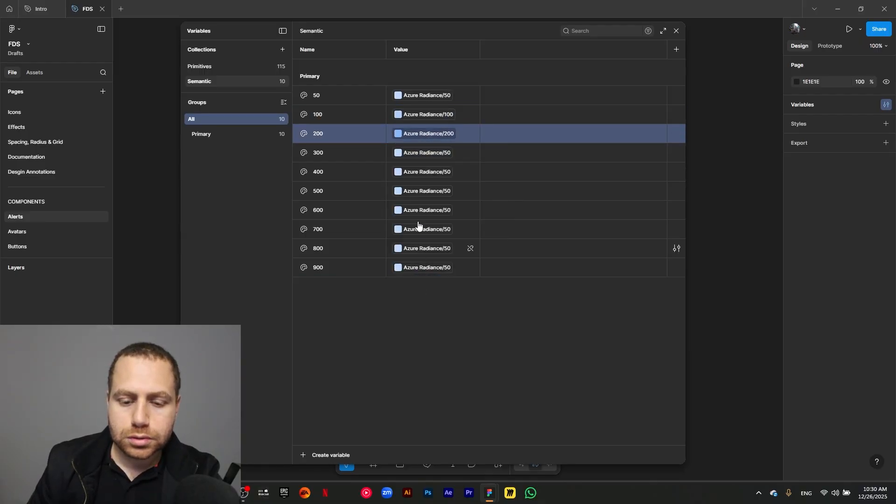
click(431, 156)
click(432, 346)
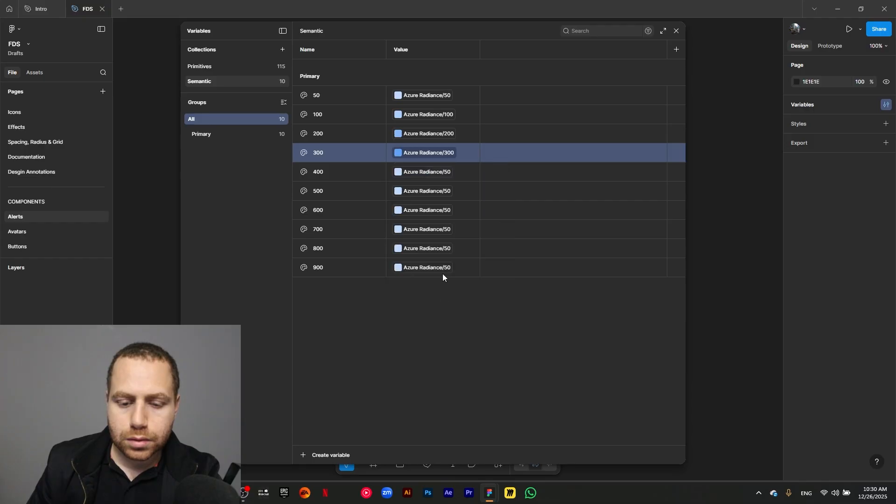
click(428, 172)
click(428, 374)
- Link the Primary variables 500, 600 and 700 to Azure Radiance/500, Azure Radiance/600 and Azure Radiance/700
click(449, 193)
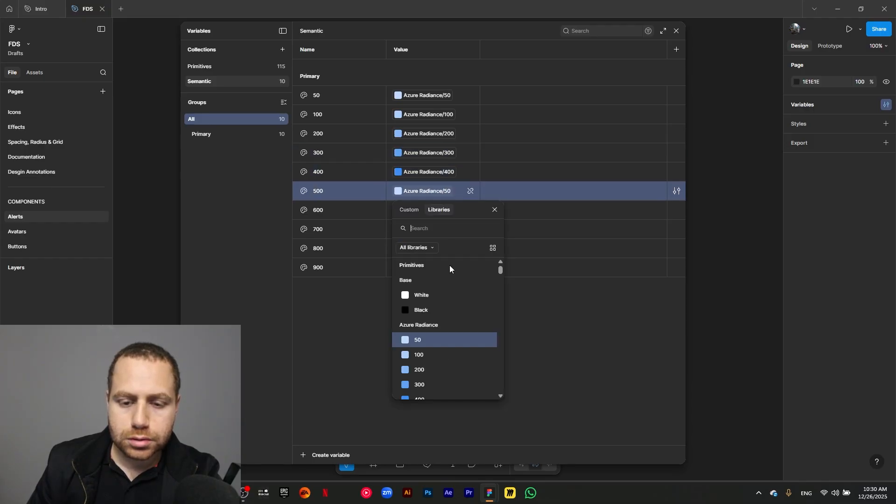
scroll(452, 299, down, 5)
scroll(445, 280, down, 3)
scroll(450, 280, up, 5)
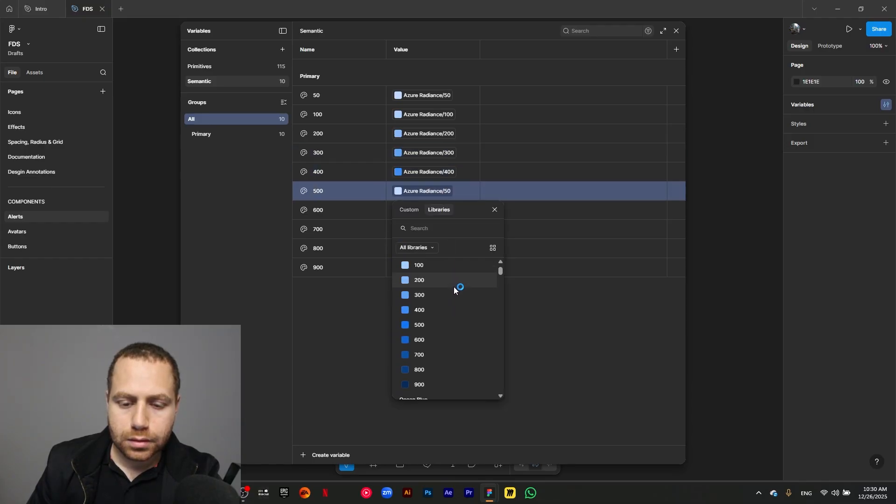
click(427, 329)
click(428, 210)
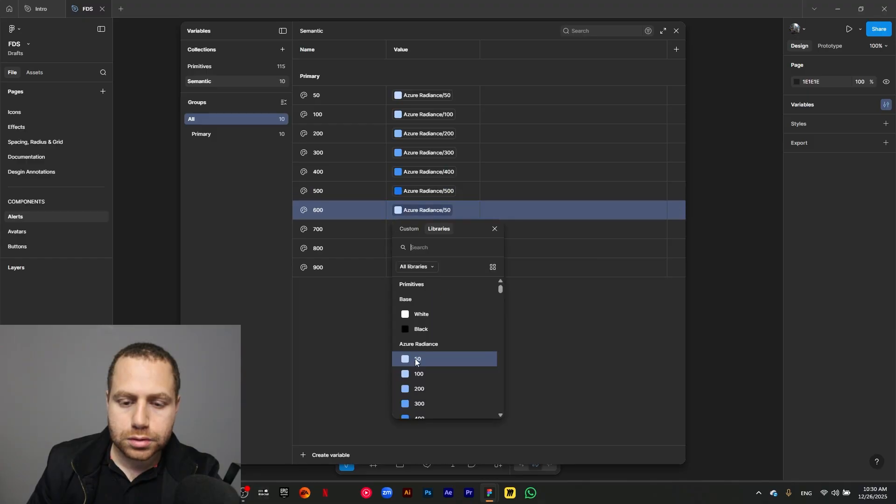
scroll(429, 361, down, 5)
click(438, 312)
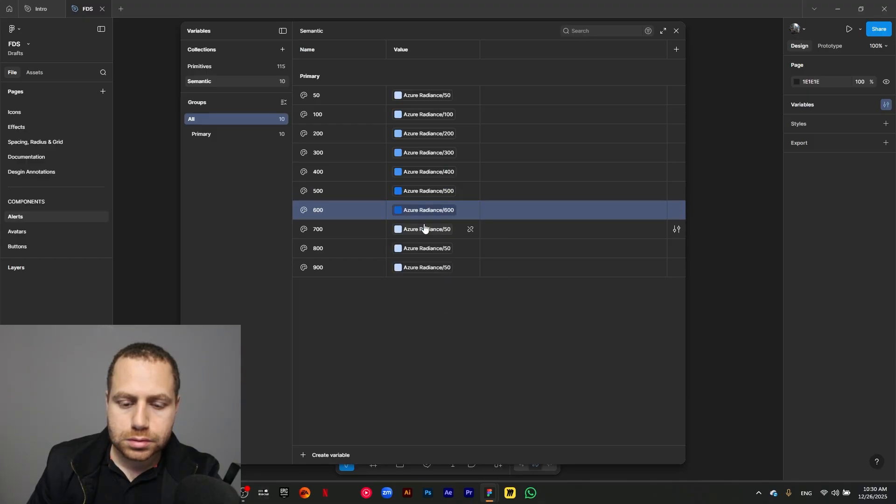
click(426, 230)
scroll(434, 381, down, 5)
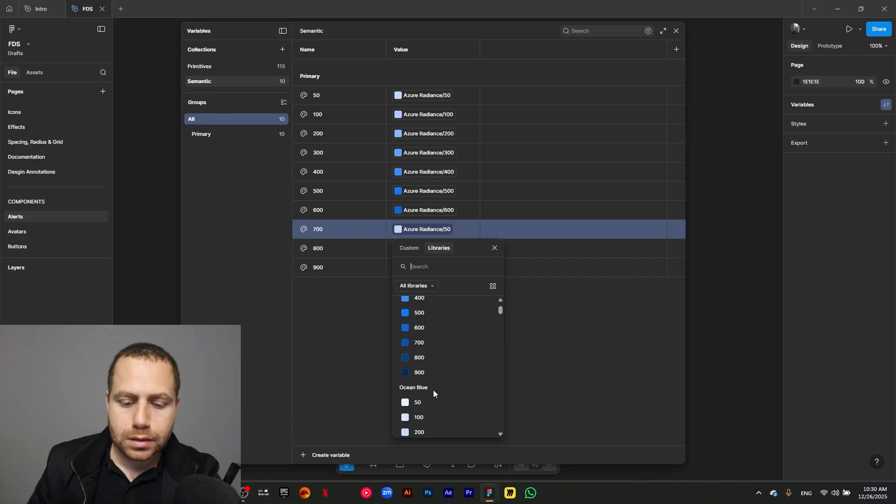
click(433, 340)
- Link the Primary variables 800 and 900 to Azure Radiance/800 and Azure Radiance/900
click(420, 255)
scroll(446, 373, down, 1)
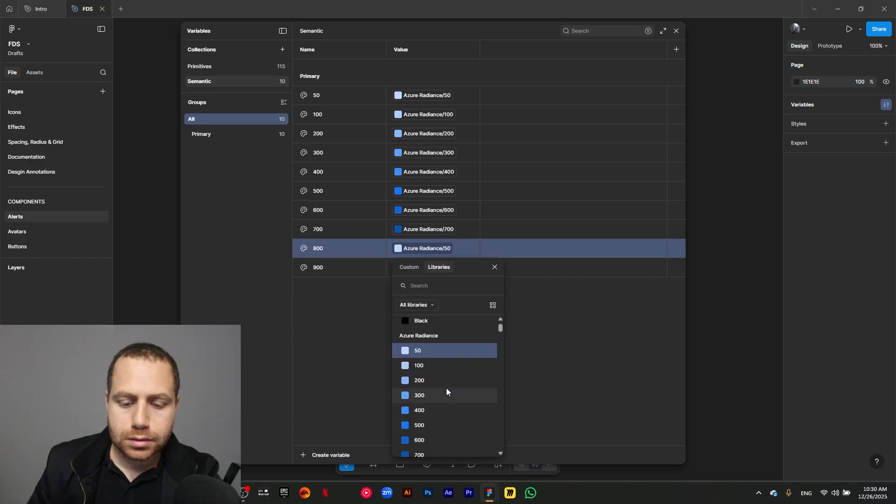
scroll(430, 439, down, 1)
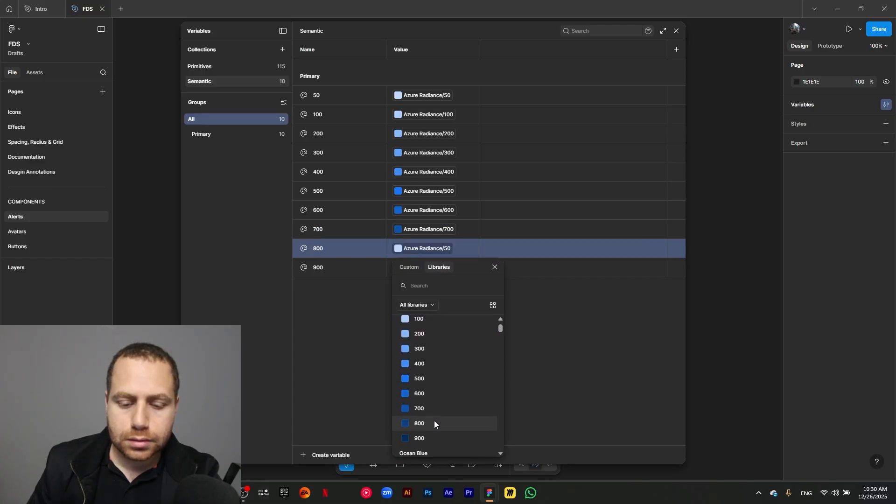
click(434, 423)
click(429, 268)
scroll(440, 408, down, 3)
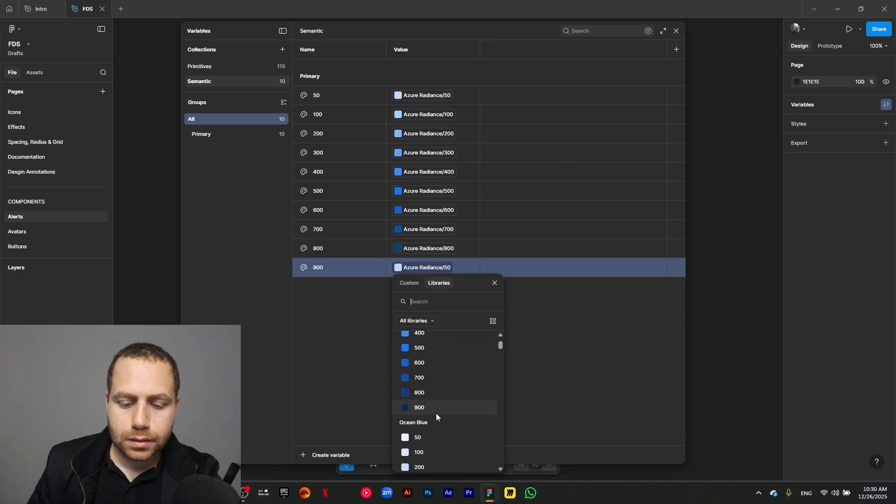
click(436, 413)
click(423, 327)
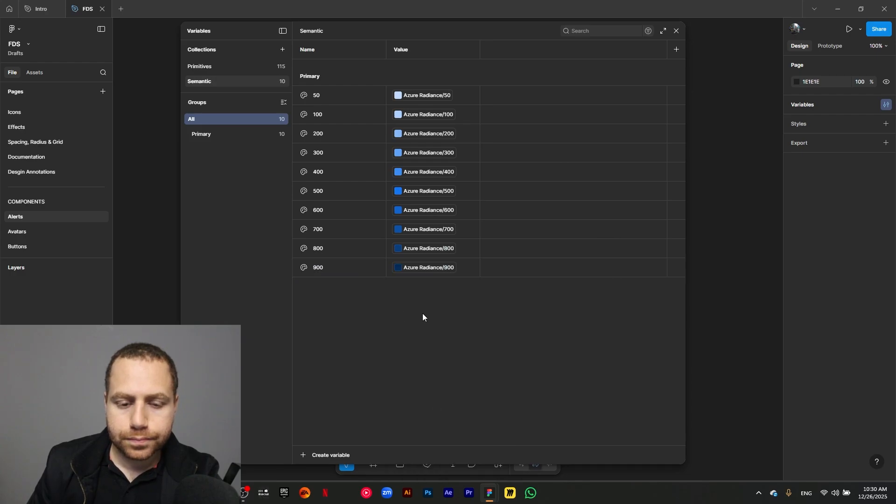
- Create a color variable named Light/50 inside the Primary group of the Semantic collection
click(217, 137)
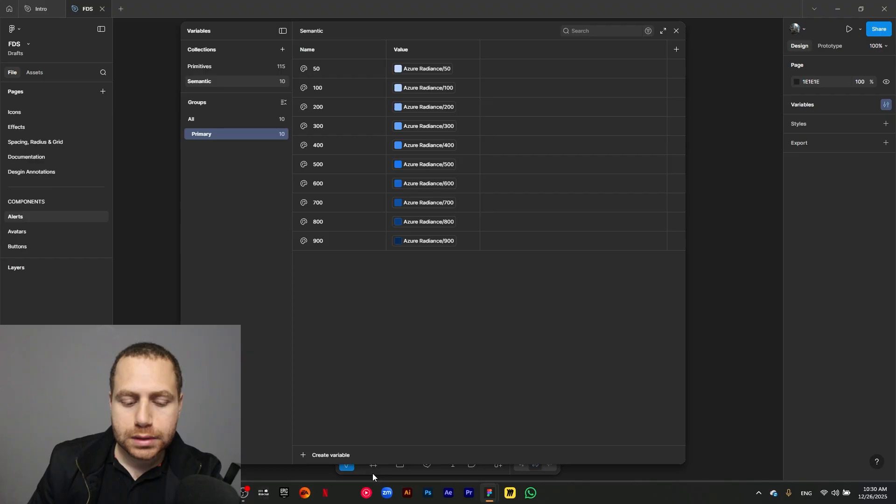
click(304, 458)
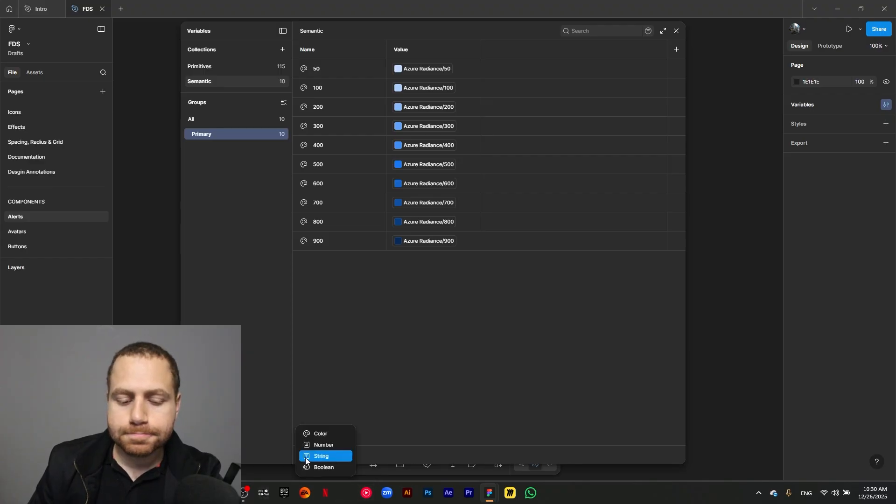
click(322, 434)
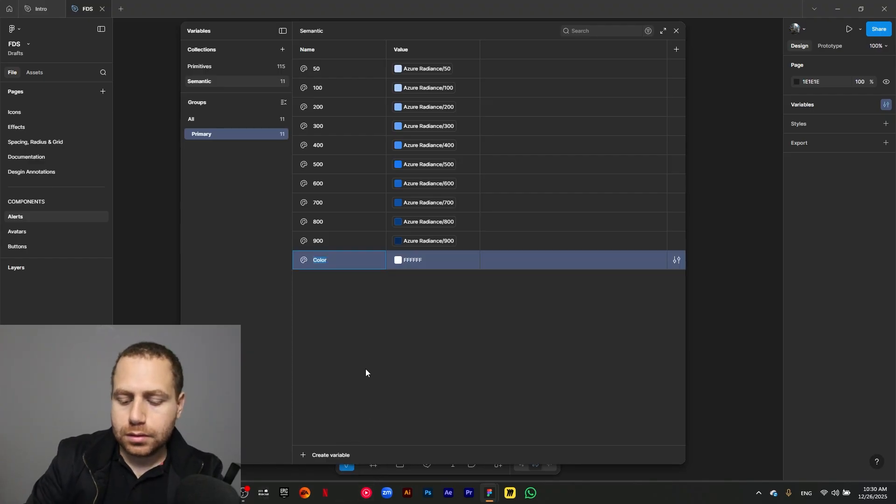
text(Light/)
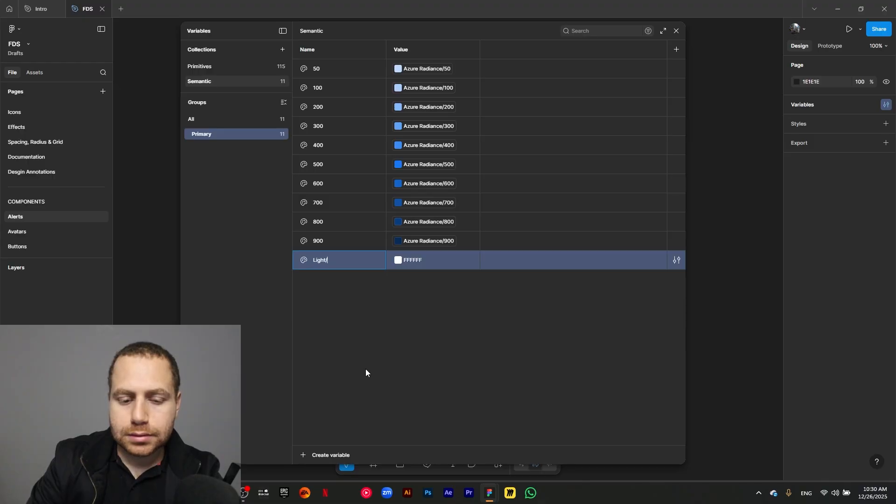
text(50)
key(Return)
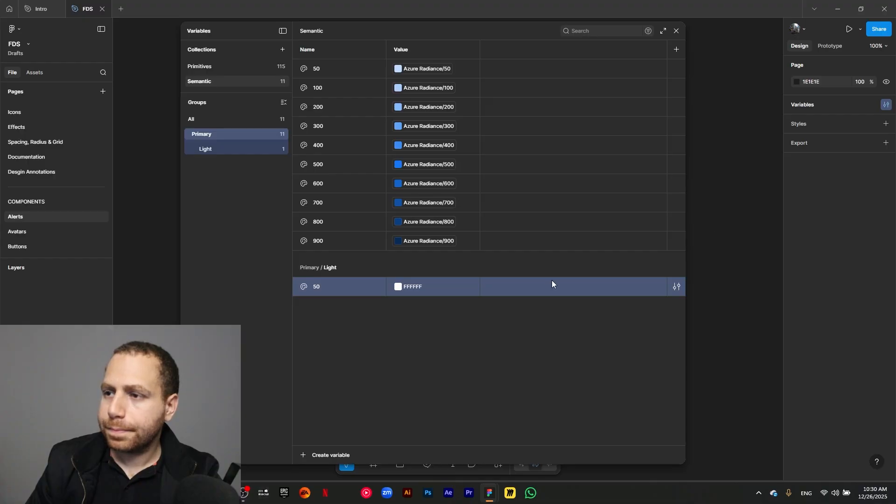
- Link the Primary/Light variable 50 to the Ocean Blue/50 primitive
click(399, 287)
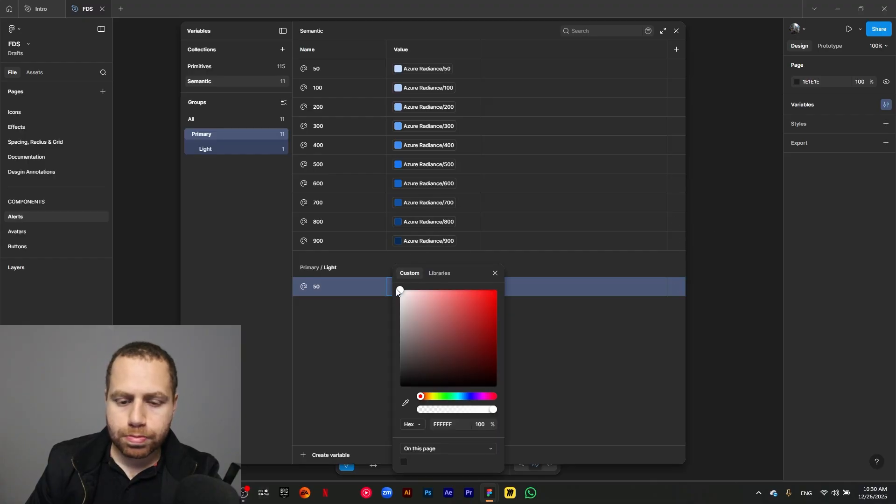
click(439, 274)
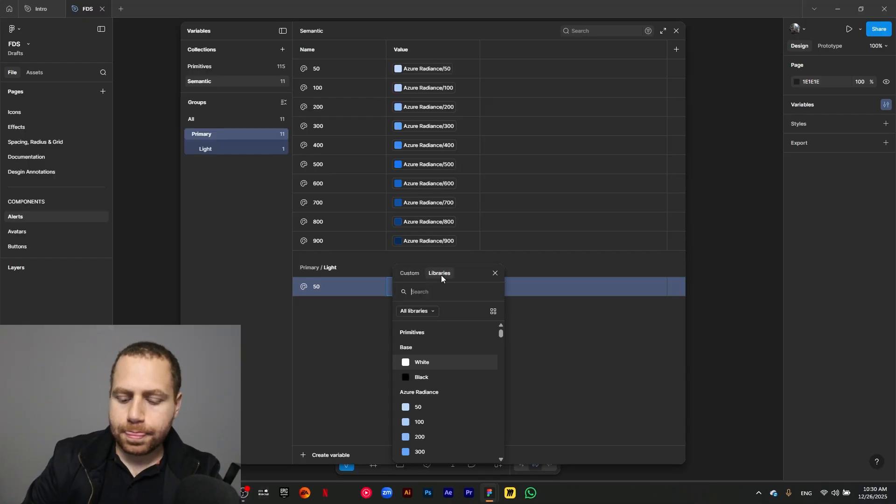
text(oc)
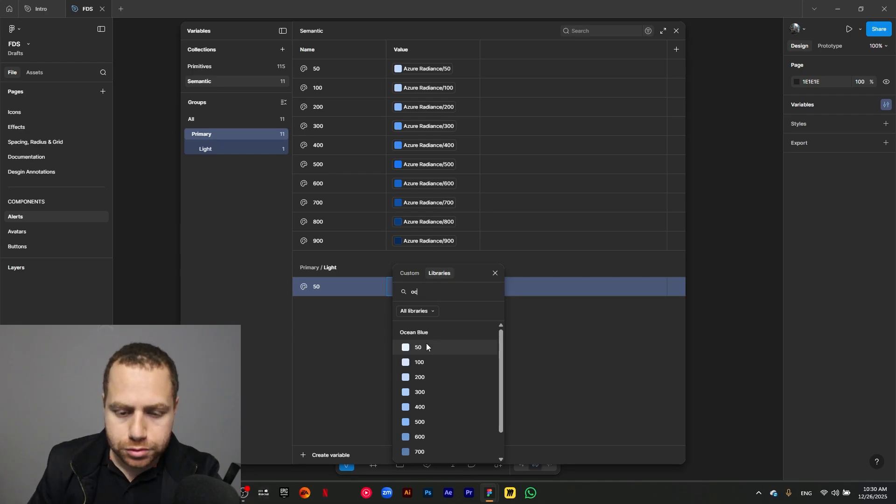
click(427, 346)
- Duplicate the Primary/Light variable 50 four times and name the copies 100, 200, 300 and 400
click(359, 288)
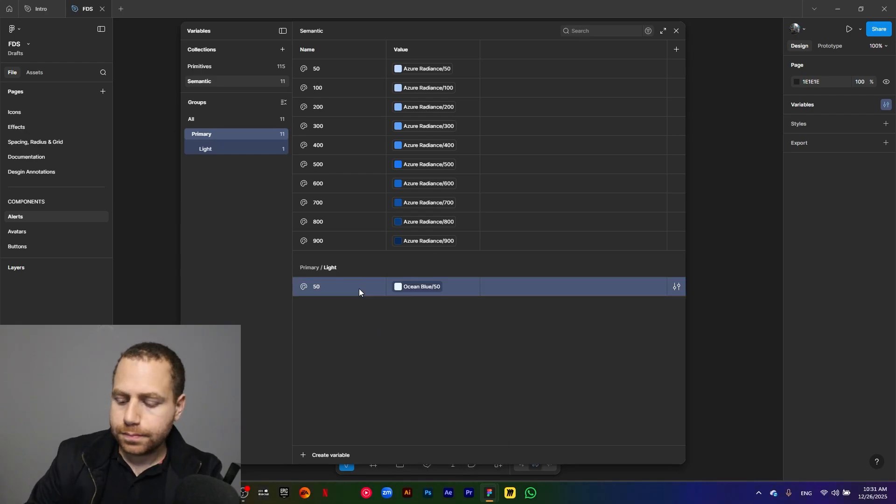
key(ctrl+d)
text(10)
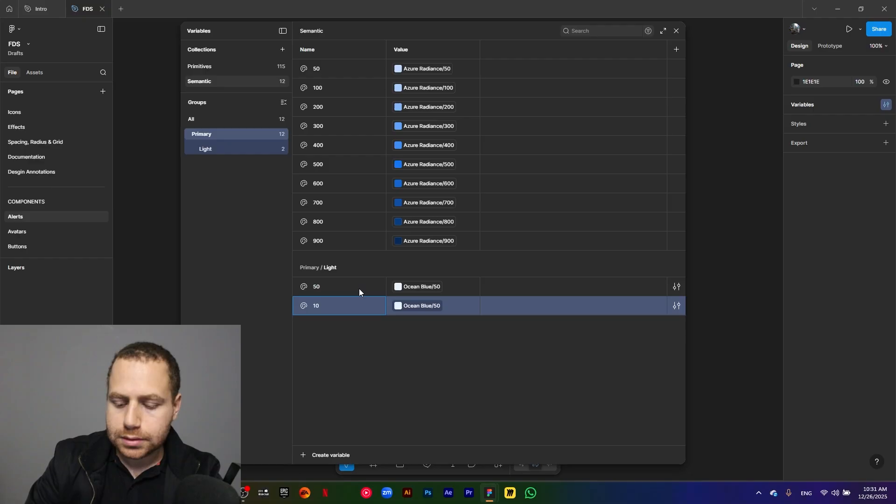
text(0)
key(ctrl+d)
text(200)
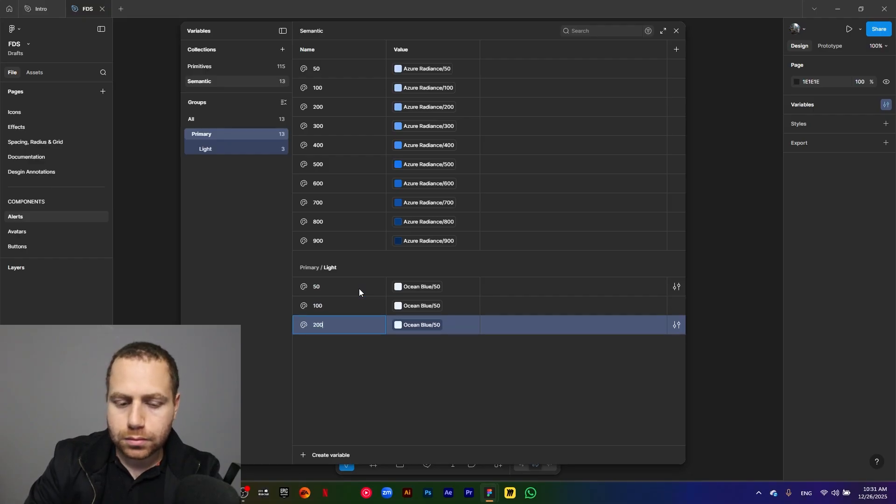
key(ctrl+d)
text(300)
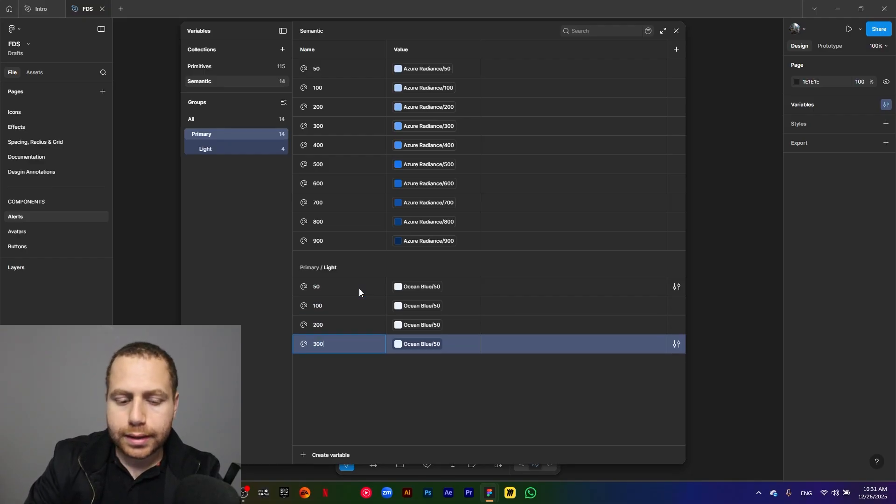
key(ctrl+d)
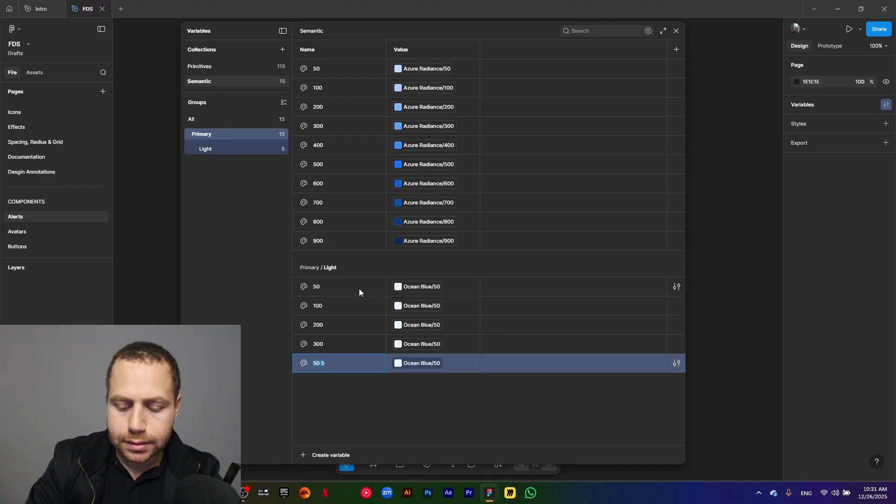
text(400)
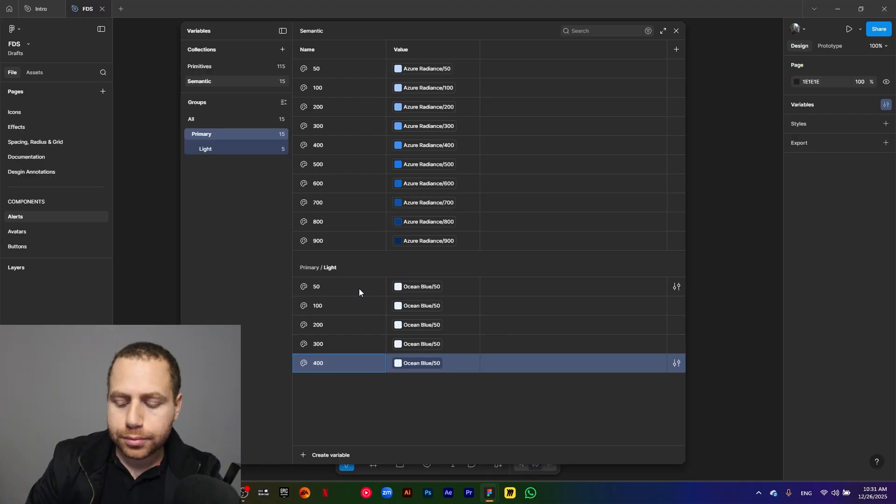
- Add five more duplicates to the Primary/Light group and name them 500, 600, 700, 800 and 900
key(ctrl+d)
text(500)
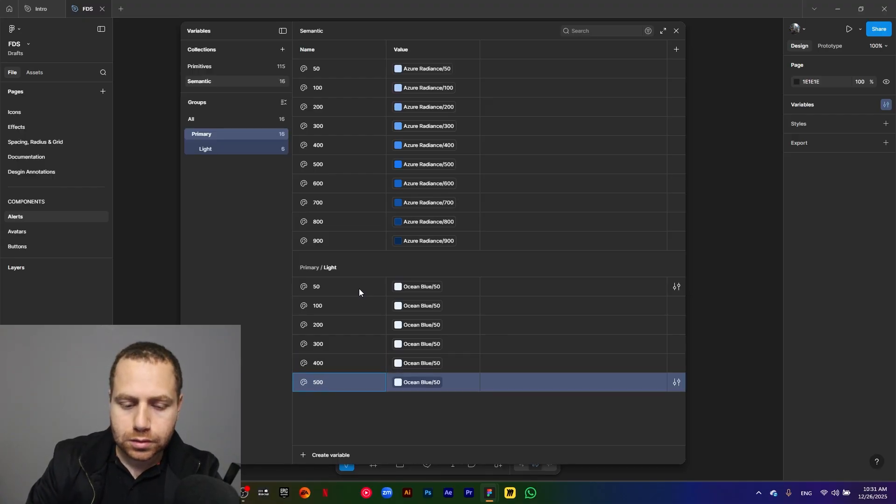
key(ctrl+d)
text(600)
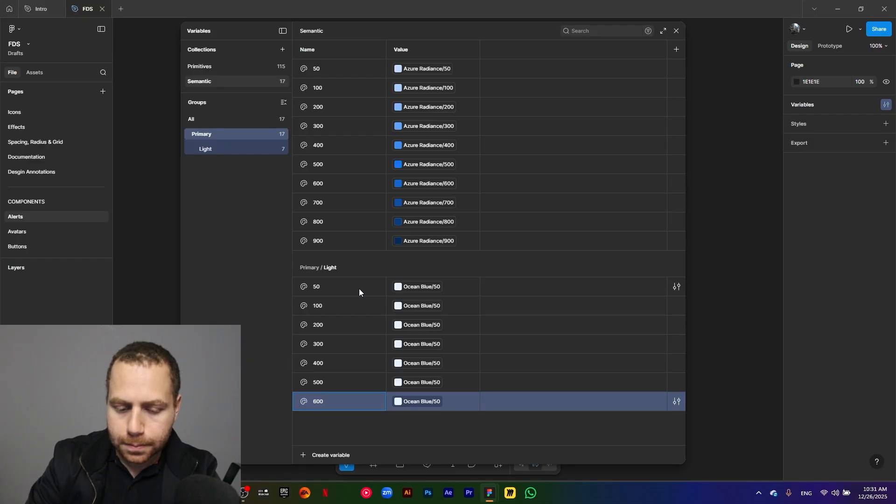
key(ctrl+d)
text(700)
key(ctrl+d)
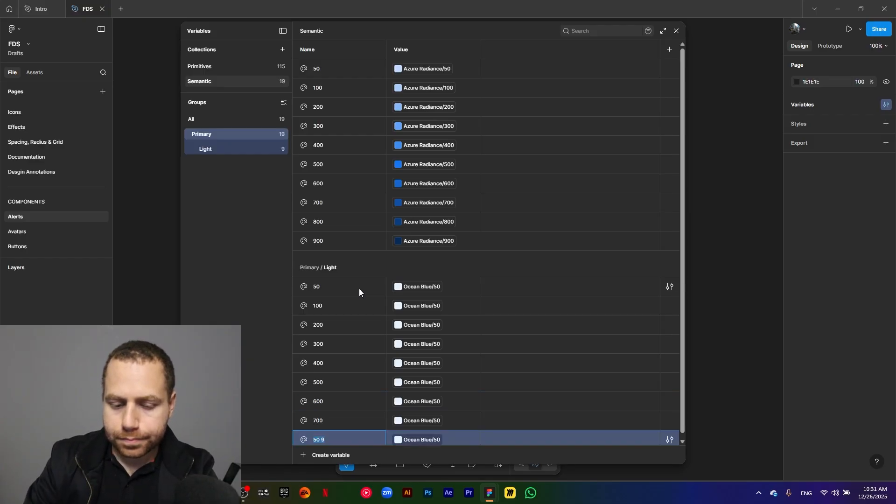
text(800)
key(ctrl+d)
text(9)
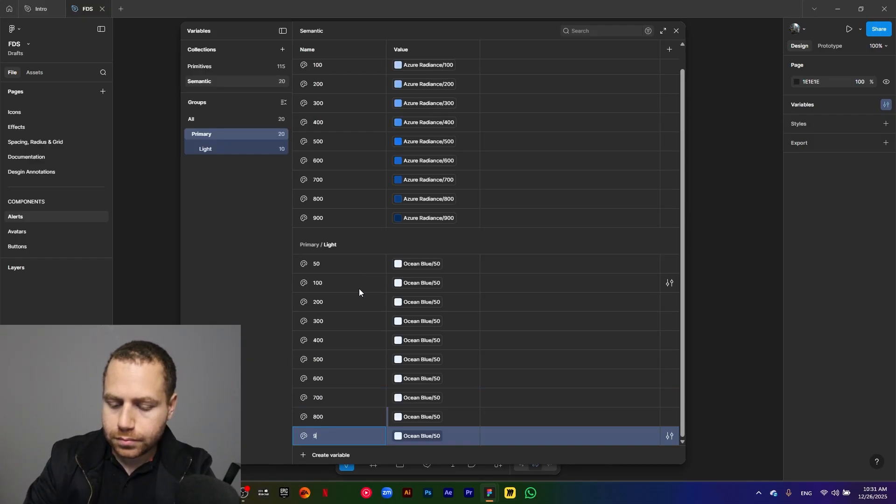
text(00)
- Link the Primary/Light variables 100, 200 and 300 to Ocean Blue/100, Ocean Blue/200 and Ocean Blue/300
click(421, 286)
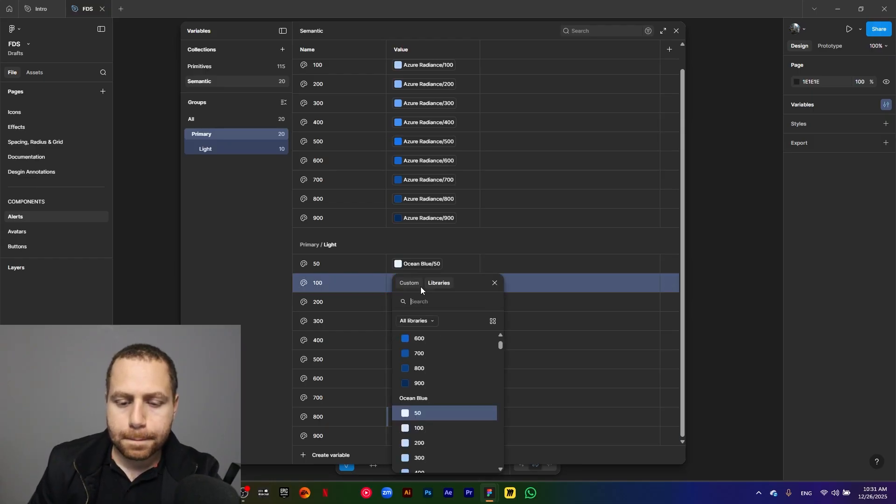
click(443, 428)
click(434, 305)
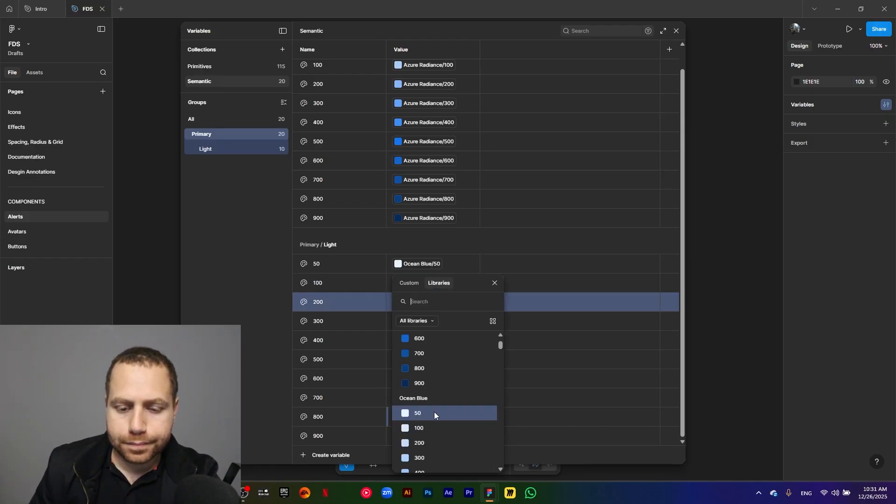
click(438, 448)
click(427, 323)
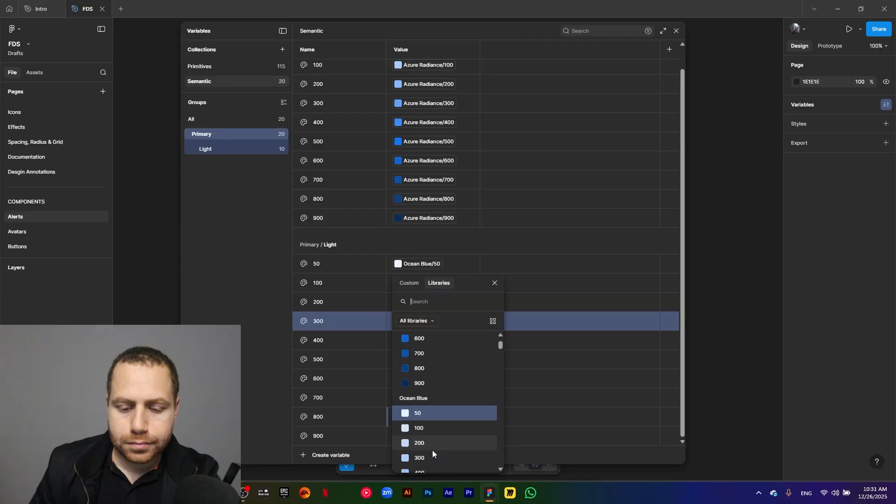
click(432, 457)
- Link the Primary/Light variables 400, 500 and 600 to Ocean Blue/400, Ocean Blue/500 and Ocean Blue/600
click(424, 343)
scroll(428, 447, down, 2)
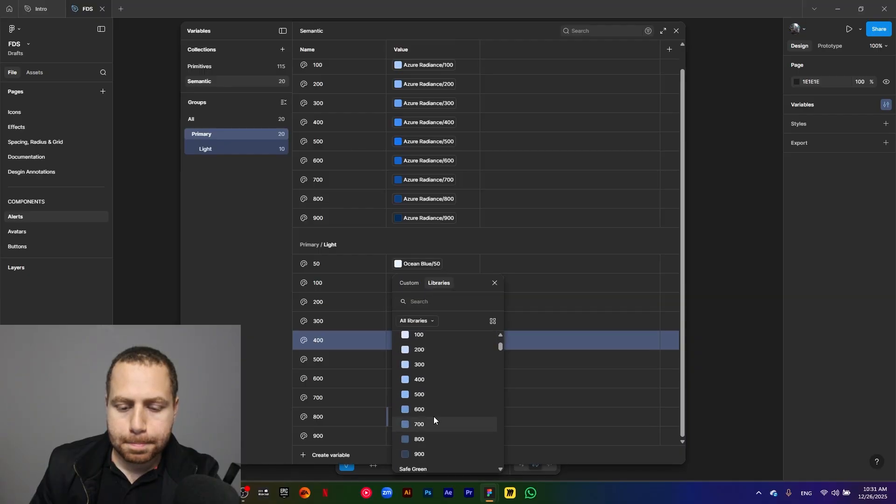
click(435, 380)
click(428, 360)
scroll(431, 422, down, 2)
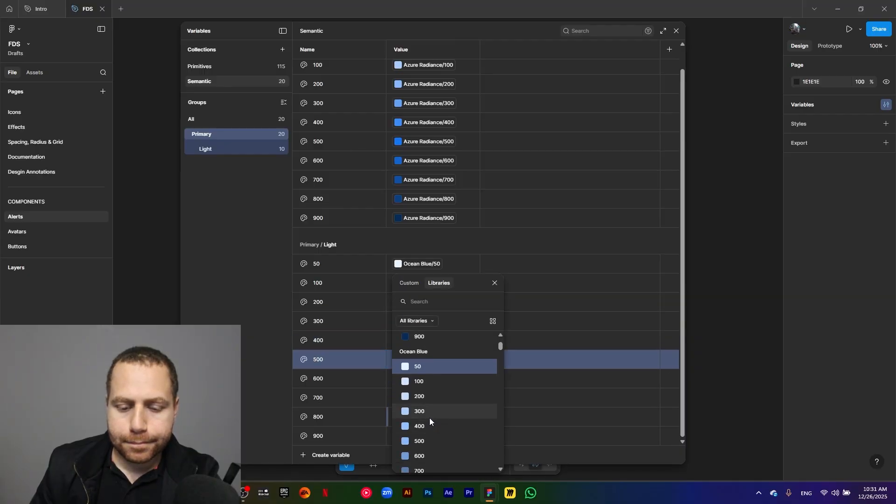
click(430, 441)
click(422, 379)
scroll(443, 450, down, 2)
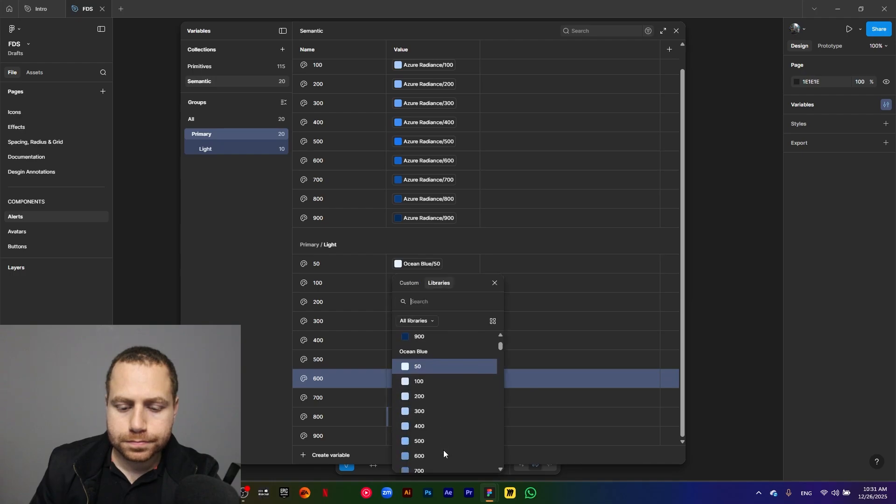
click(444, 454)
- Link the Primary/Light variables 700, 800 and 900 to Ocean Blue/700, Ocean Blue/800 and Ocean Blue/900
click(427, 398)
scroll(429, 433, down, 1)
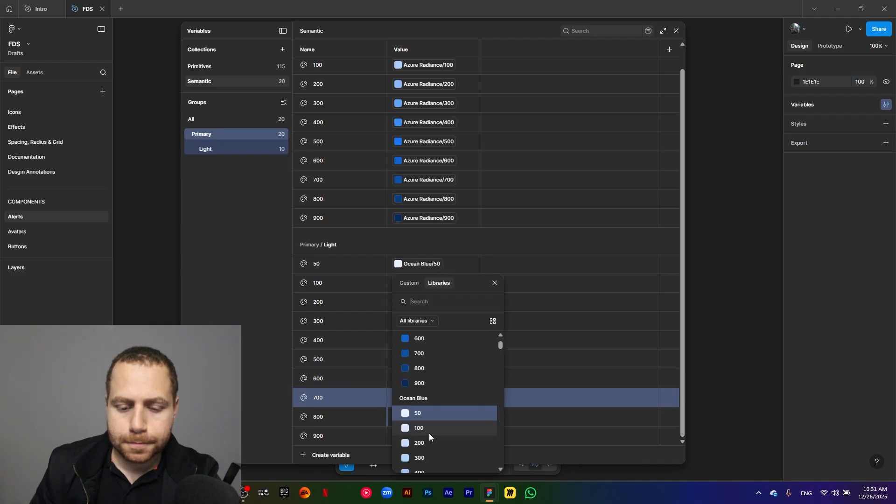
scroll(429, 435, down, 2)
click(428, 409)
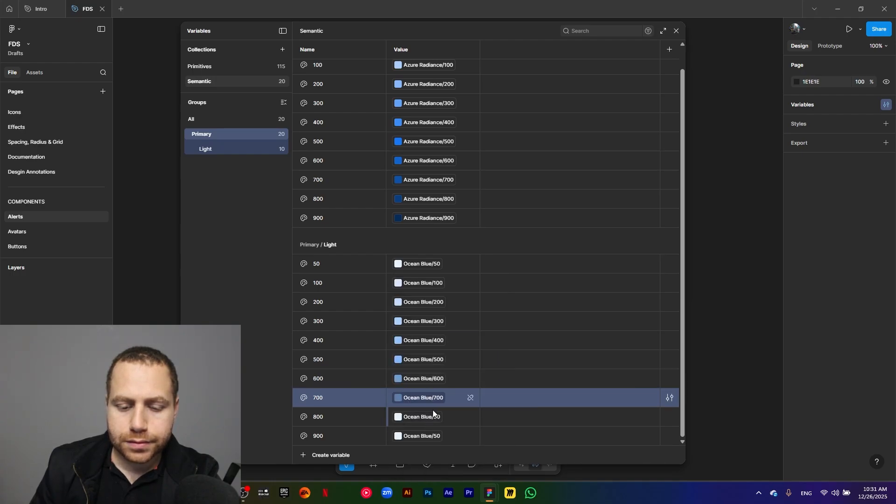
click(433, 411)
scroll(432, 446, down, 3)
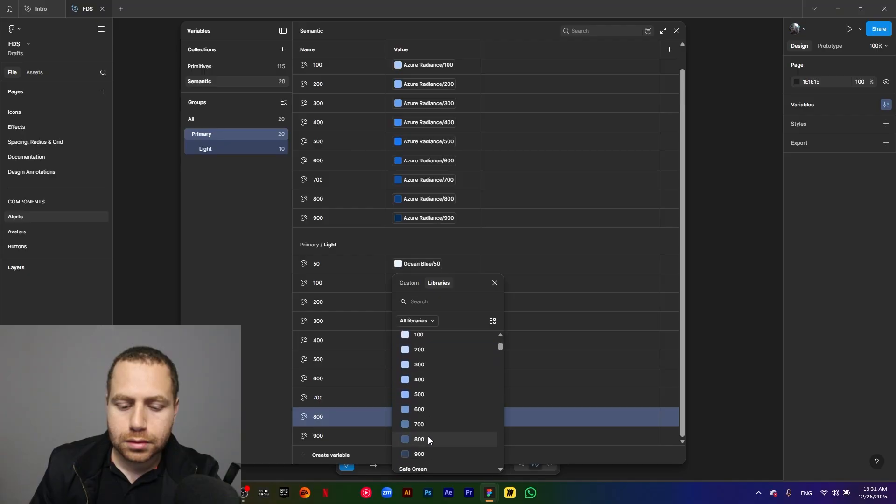
click(428, 439)
click(431, 434)
scroll(438, 412, down, 3)
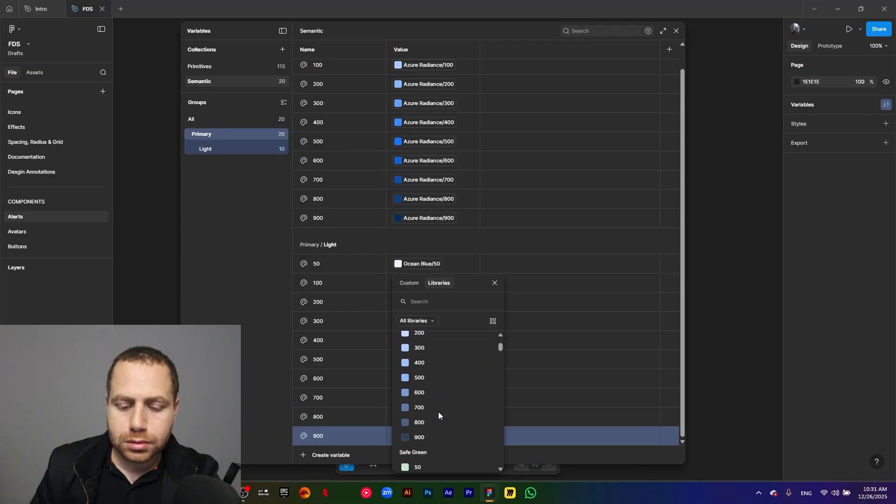
click(430, 410)
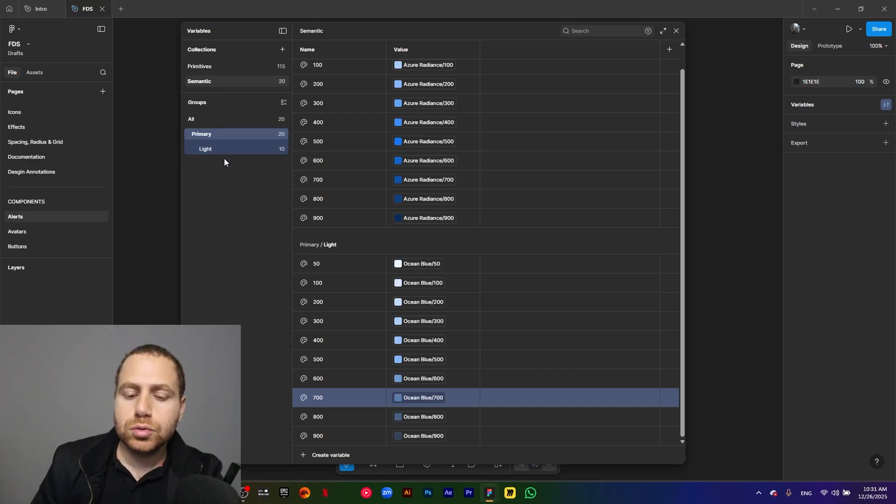
- Add a color variable named Neutral/50 at the top level of the Semantic collection
click(195, 121)
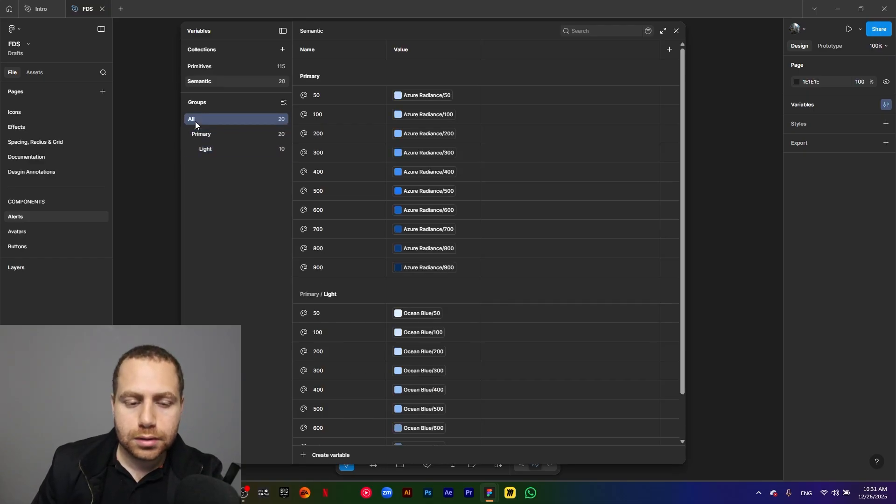
click(305, 458)
click(327, 438)
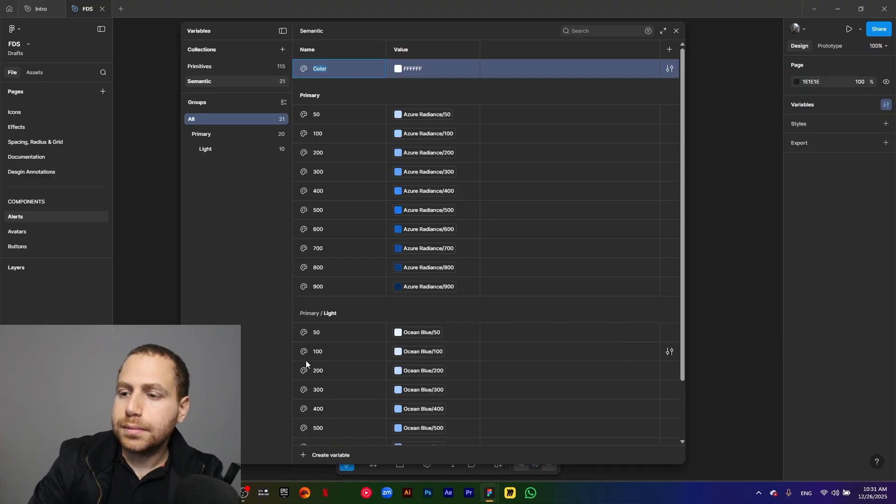
text(Neu)
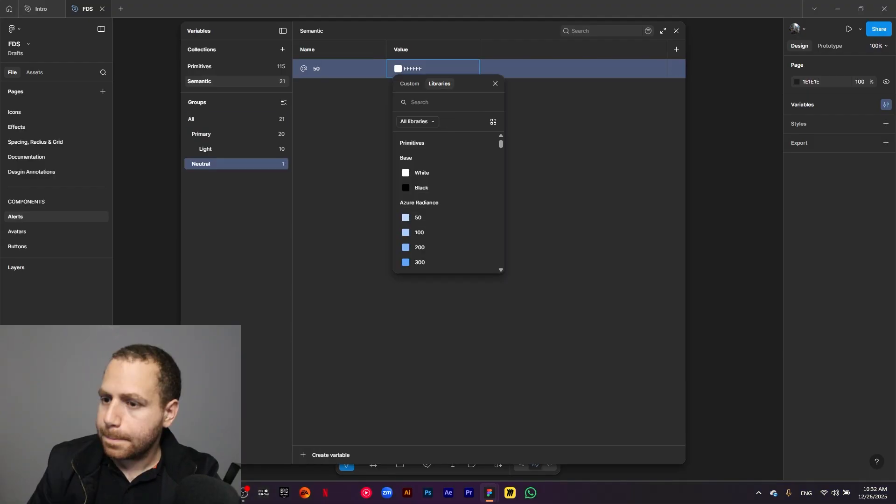
click(318, 145)
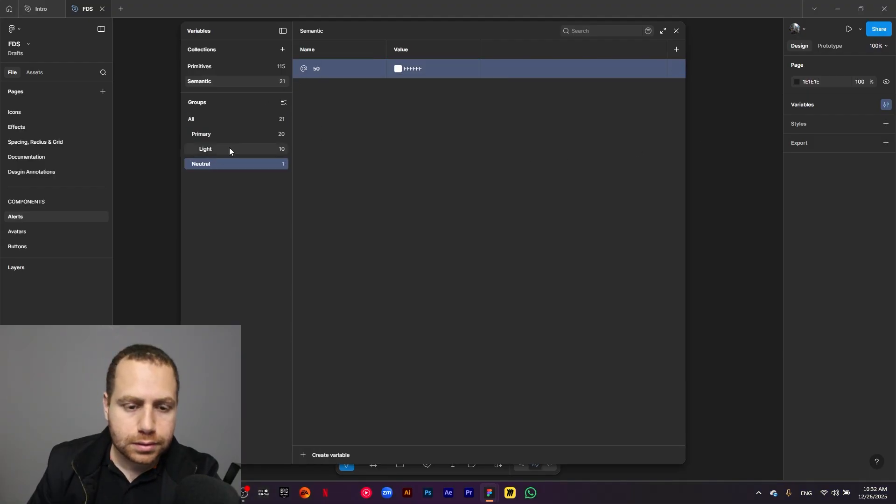
- Rename the Neutral variable 50 as Light/50 to nest it in a Light subgroup
double_click(321, 69)
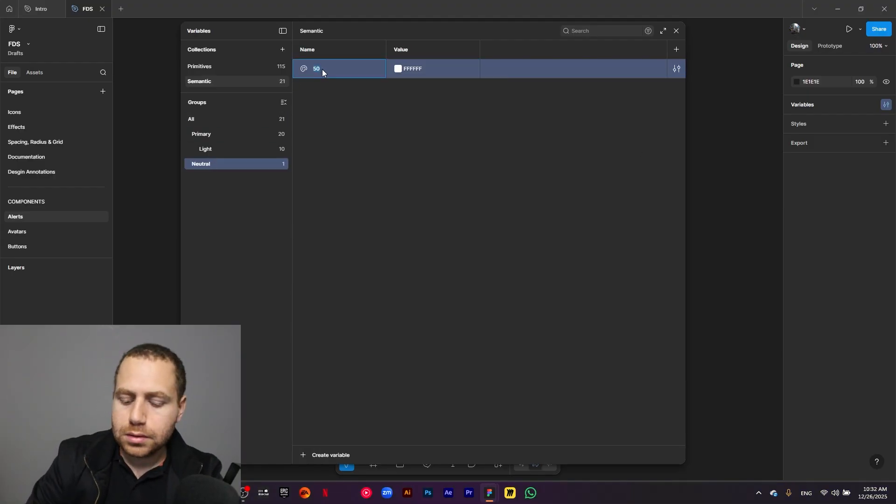
key(BackSpace)
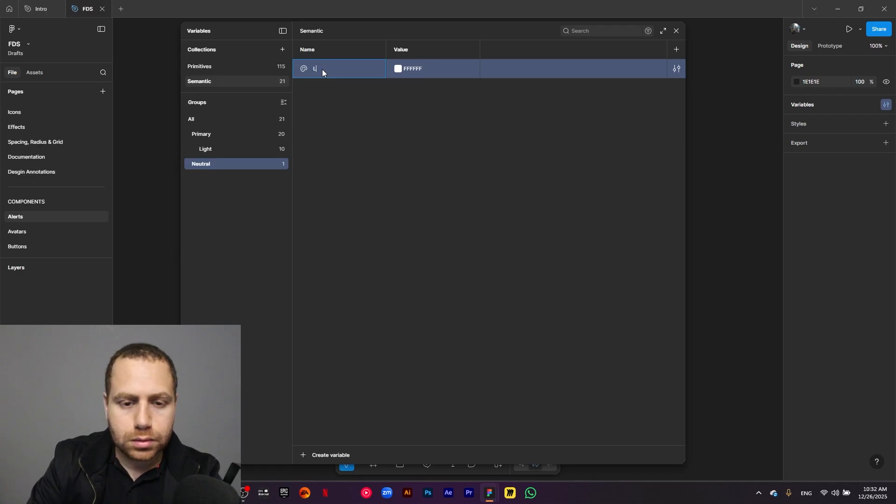
text(Light/50)
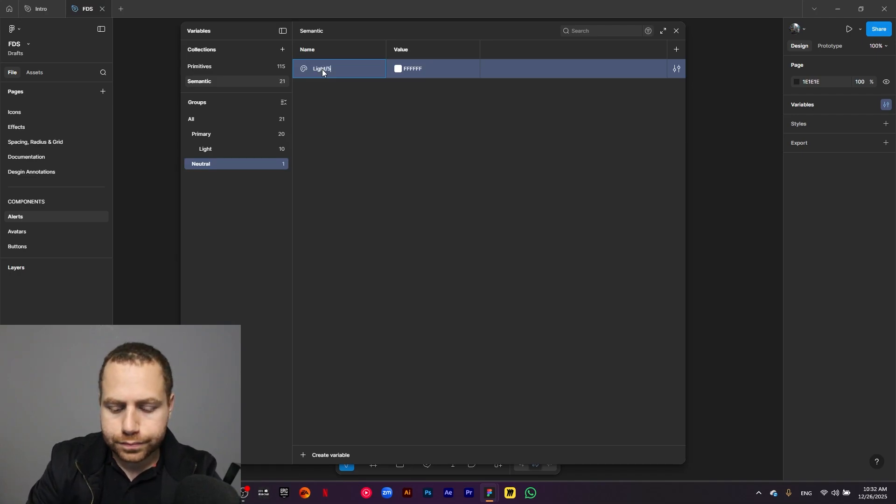
key(Return)
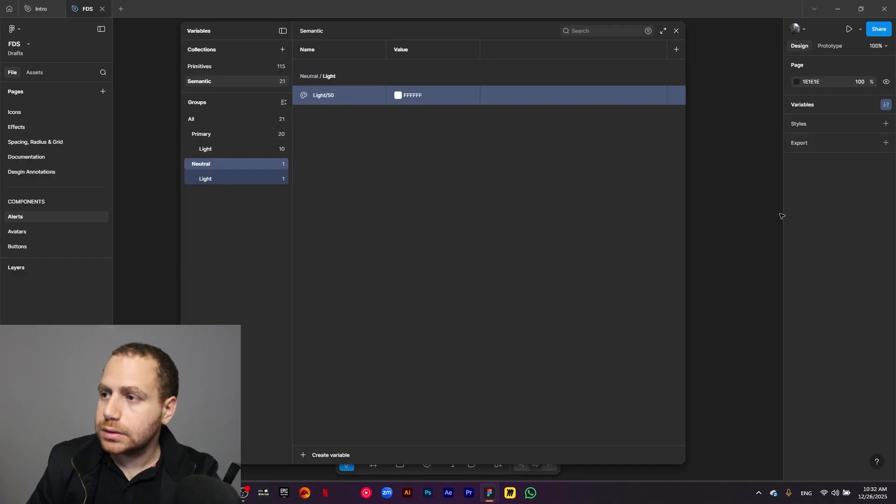
- Link the value of Neutral/Light/50 to the primitive Athens Gray/50
click(397, 97)
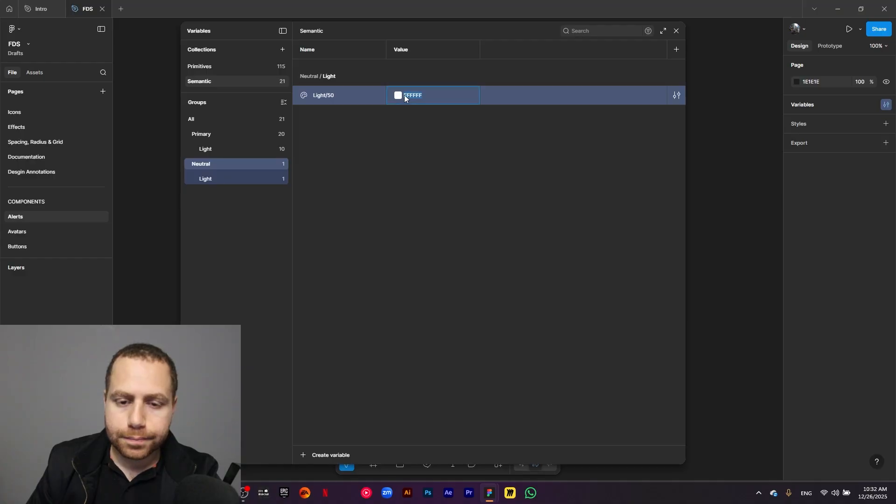
text(athen)
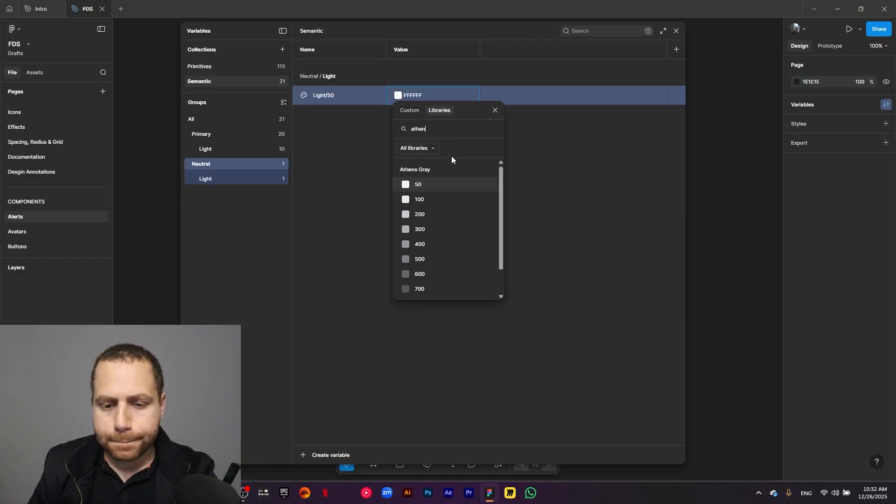
click(431, 187)
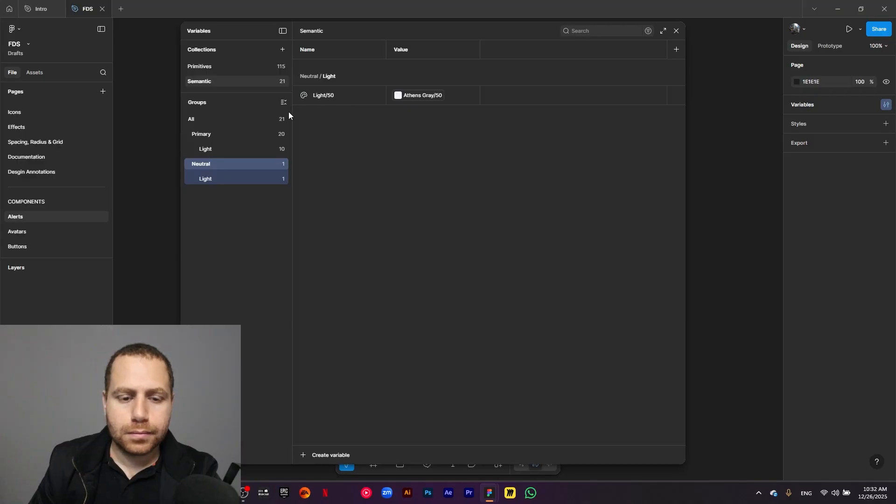
- Duplicate the 50 variable in the Neutral/Light group to add variables named 100, 200, 300, 400 and 500
click(213, 181)
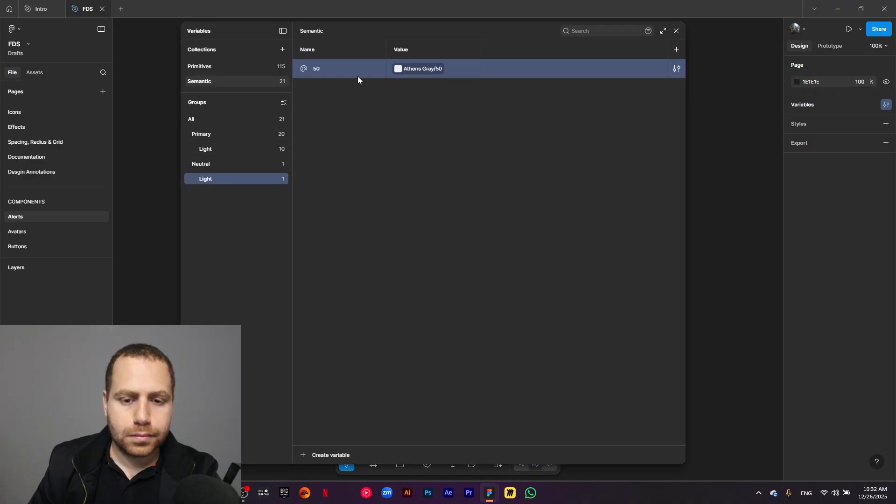
key(ctrl+d)
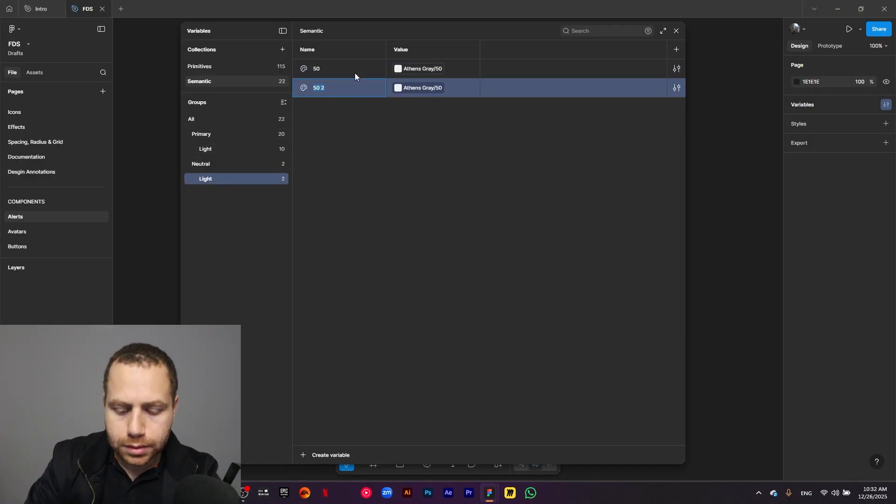
text(100)
key(ctrl+d)
text(200)
key(ctrl+d)
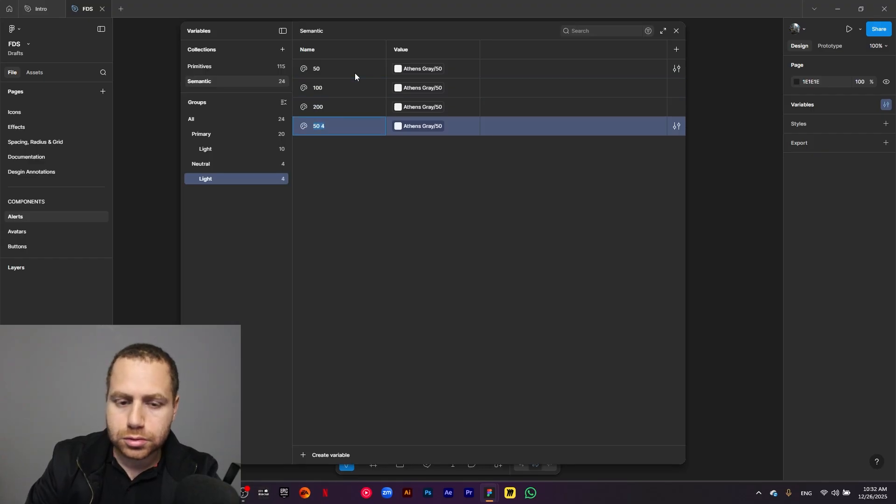
text(300)
key(ctrl+d)
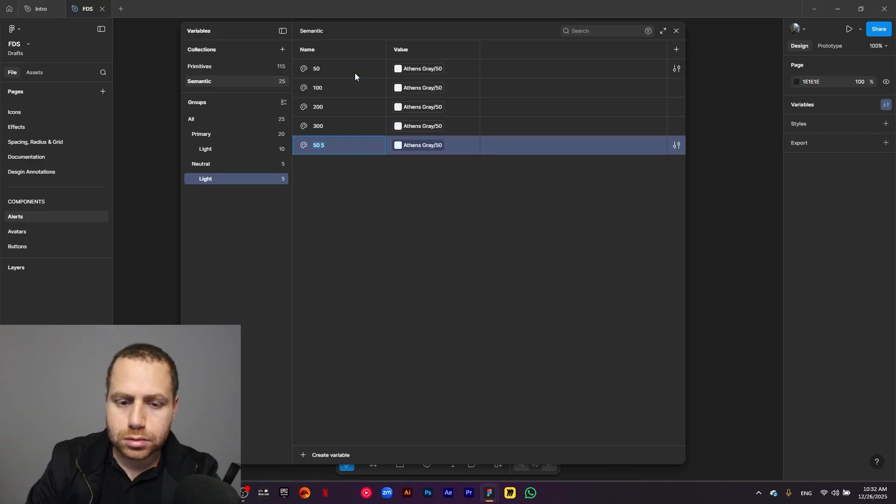
text(400)
key(ctrl+d)
text(500)
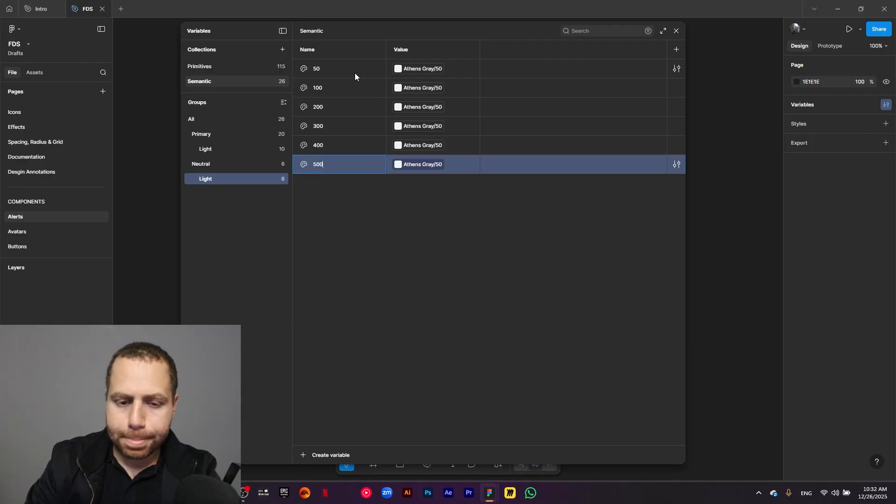
- Add further duplicates in the Neutral/Light group, named 600, 700, 800, 900 and 1000
key(ctrl+d)
text(600)
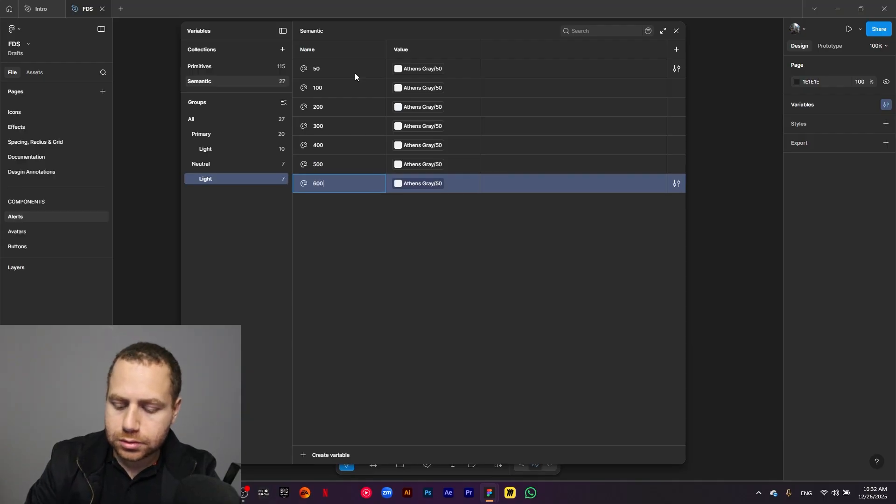
key(ctrl+d)
text(700)
key(ctrl+d)
text(800)
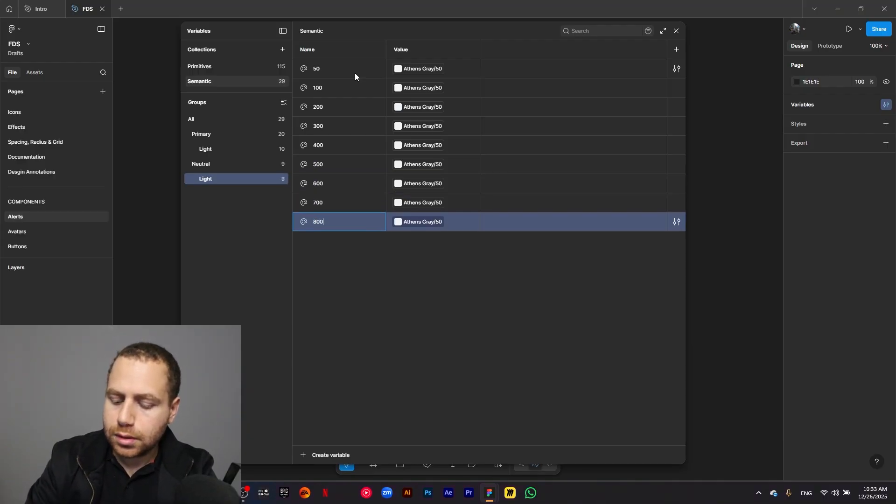
key(ctrl+d)
text(900)
key(ctrl+d)
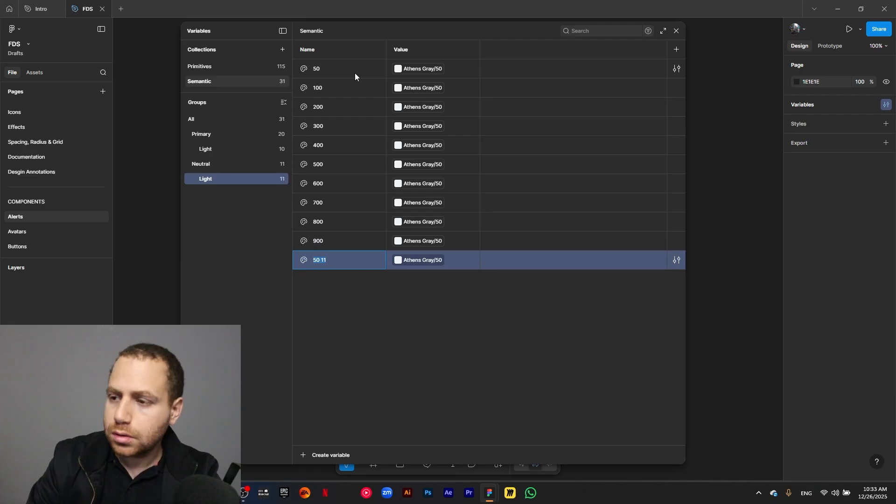
text(100)
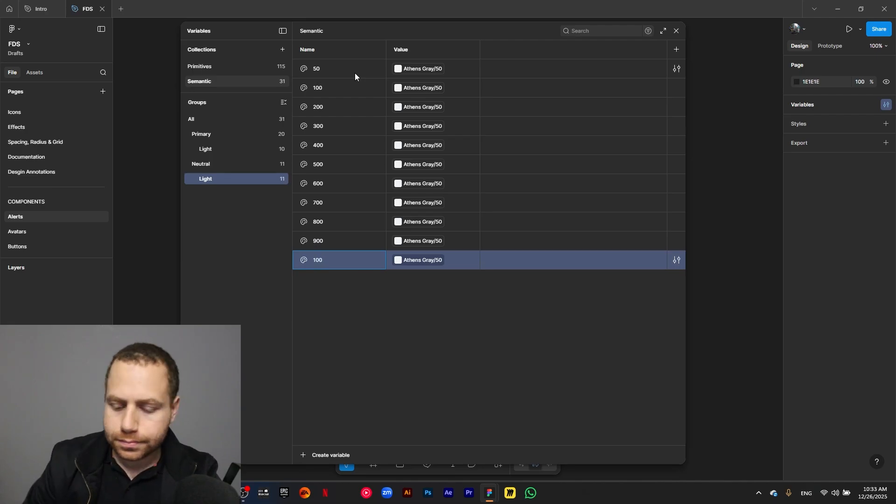
text(0)
- Duplicate the Neutral/Light variable 50, name the copy 25, and move it above 50 as the first variable
click(352, 71)
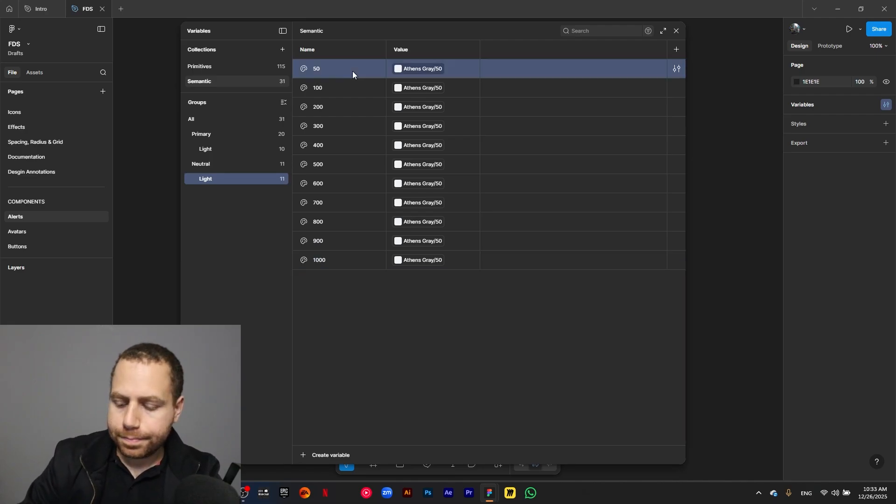
key(ctrl+d)
text(2)
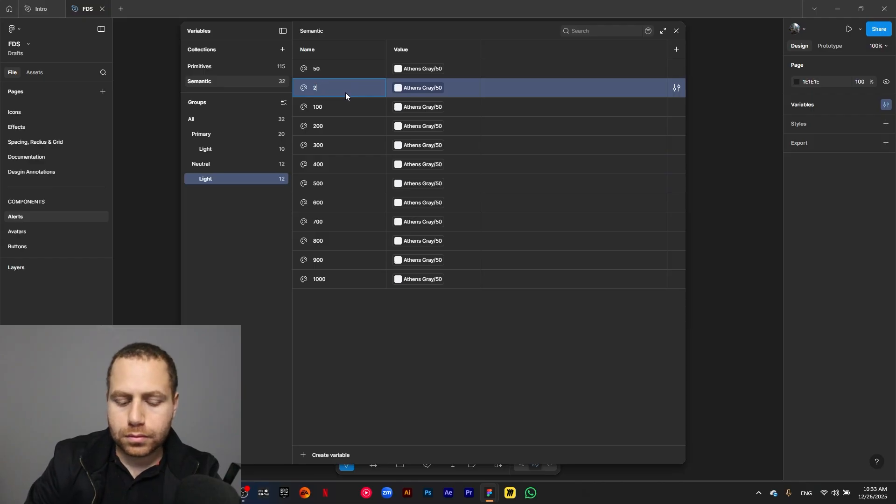
text(5)
key(Return)
drag(345, 92, 334, 66)
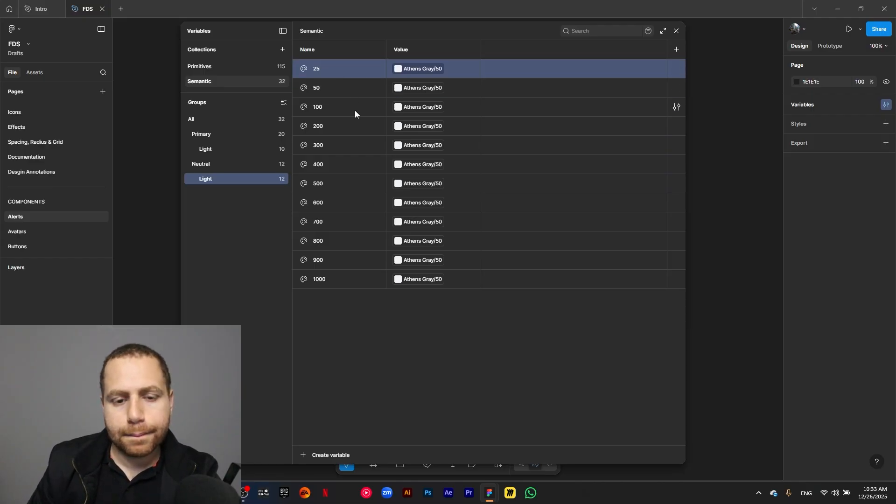
click(389, 349)
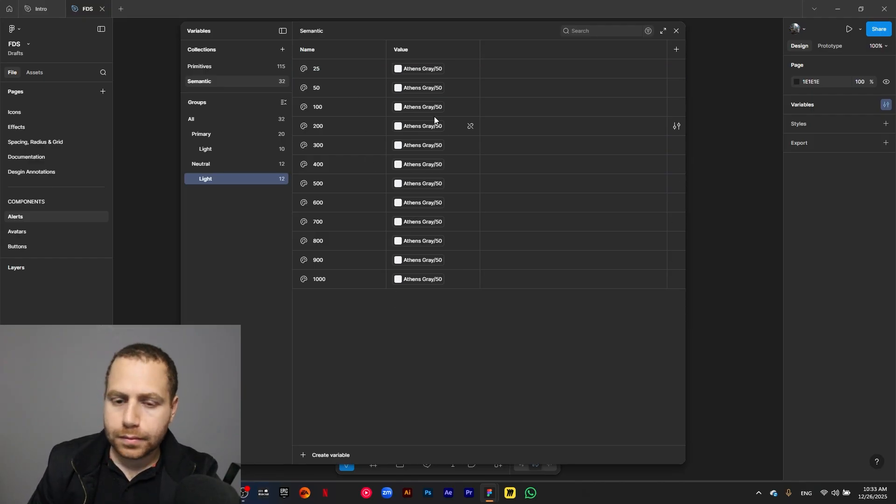
- Open the library color choices for Neutral/Light/50 and examine the Athens Gray shades
click(422, 89)
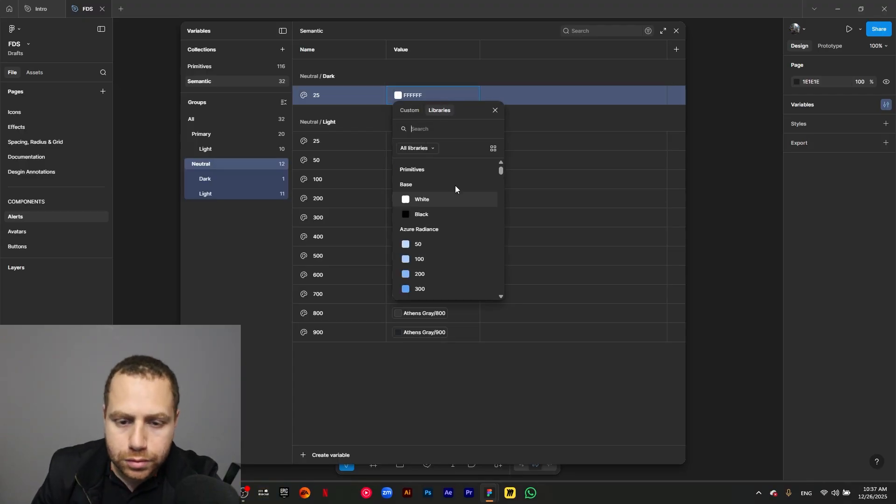
scroll(447, 217, down, 10)
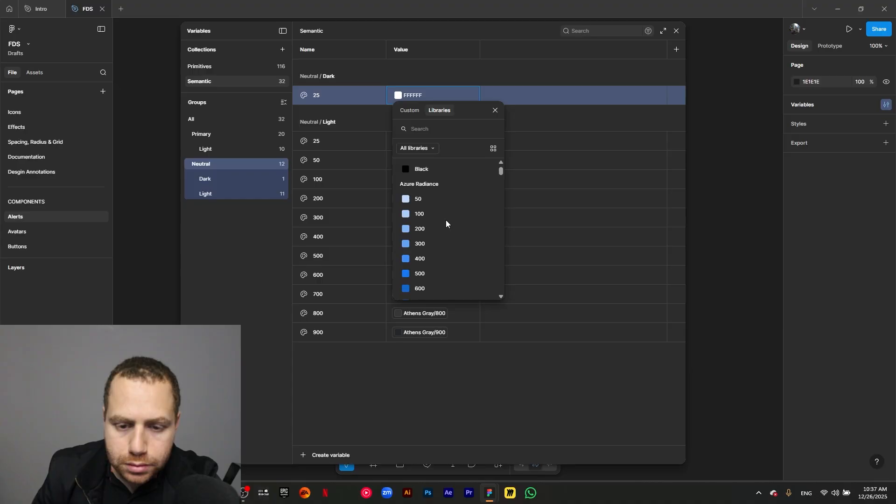
- Link the value of Neutral/Dark/25 to the primitive Dark Gray/25
scroll(448, 216, down, 10)
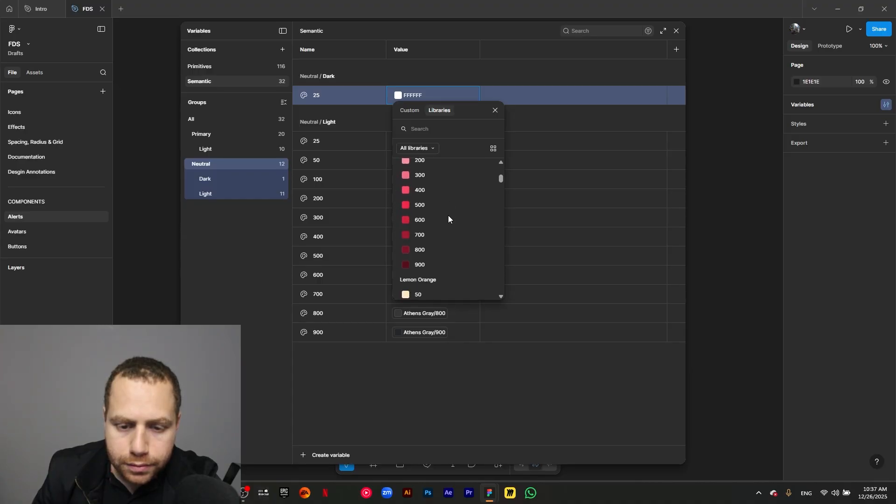
scroll(447, 216, up, 2)
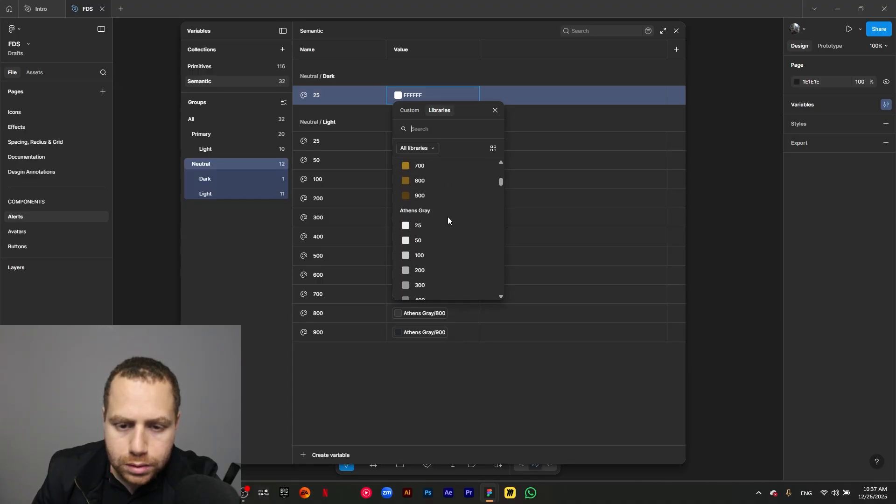
scroll(447, 217, down, 5)
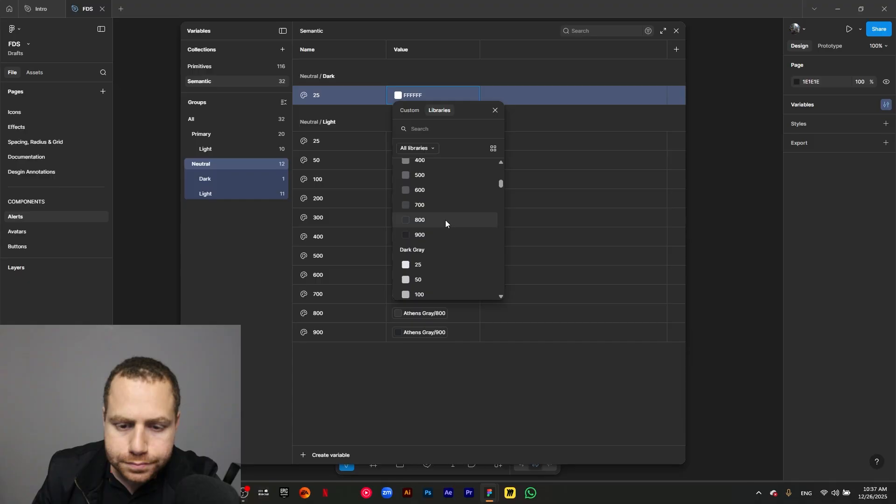
click(425, 265)
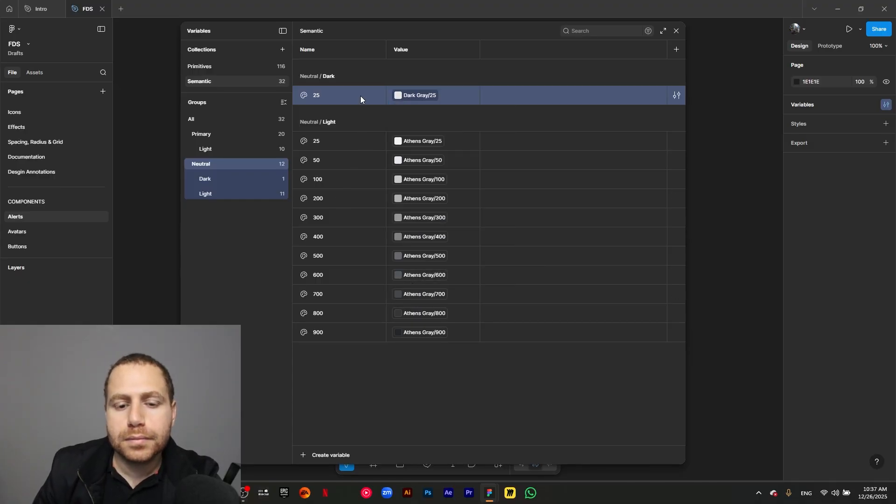
- Duplicate the Neutral/Dark variable 25 to create nine copies in the Dark group
key(ctrl+d)
key(ctrl+d)
key(ctrl+d)
key(ctrl+d)
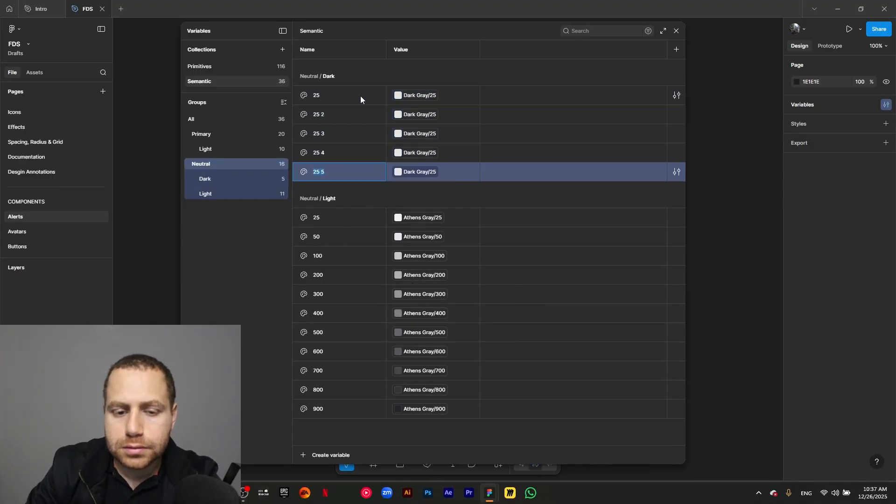
key(ctrl+d)
key(ctrl+d)
key(ctrl+d)
key(ctrl+d)
key(ctrl+d)
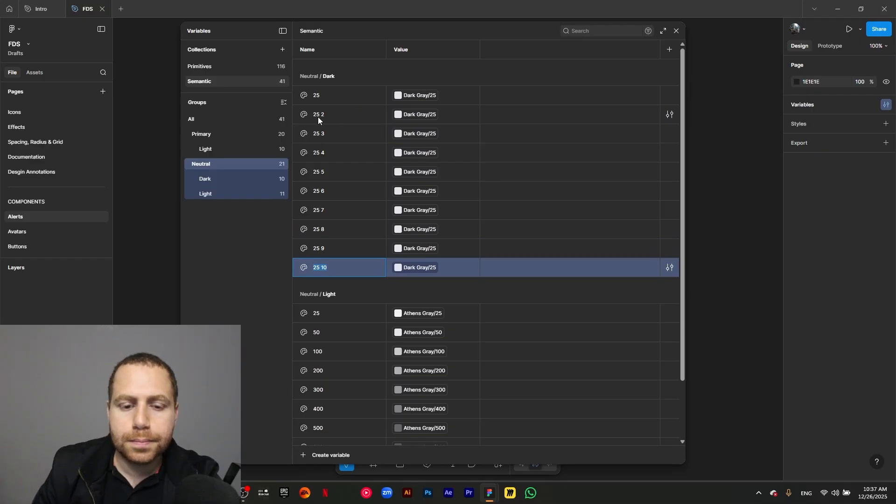
- Rename the first three copies in the Neutral/Dark group as 50, 100 and 200
double_click(319, 116)
text(50)
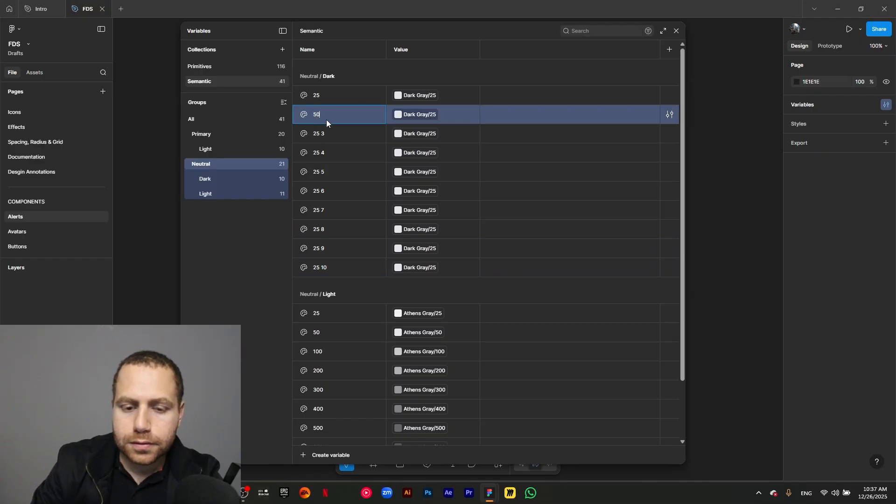
double_click(319, 136)
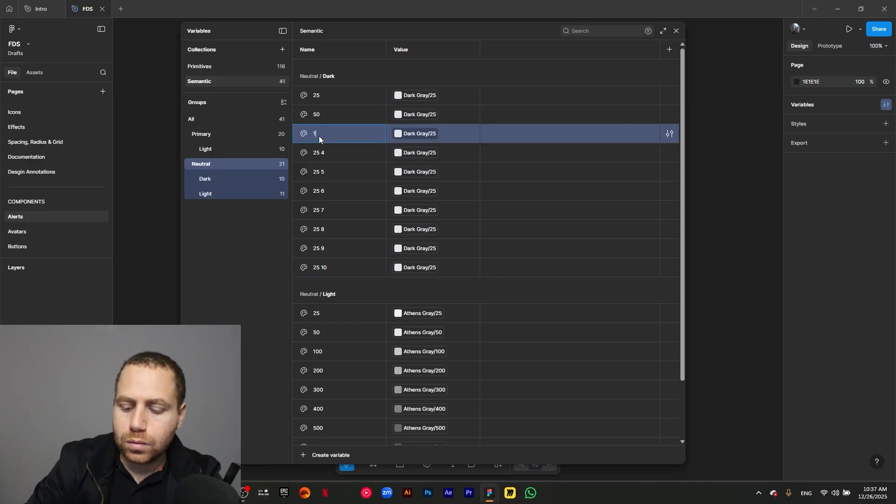
text(100)
double_click(316, 152)
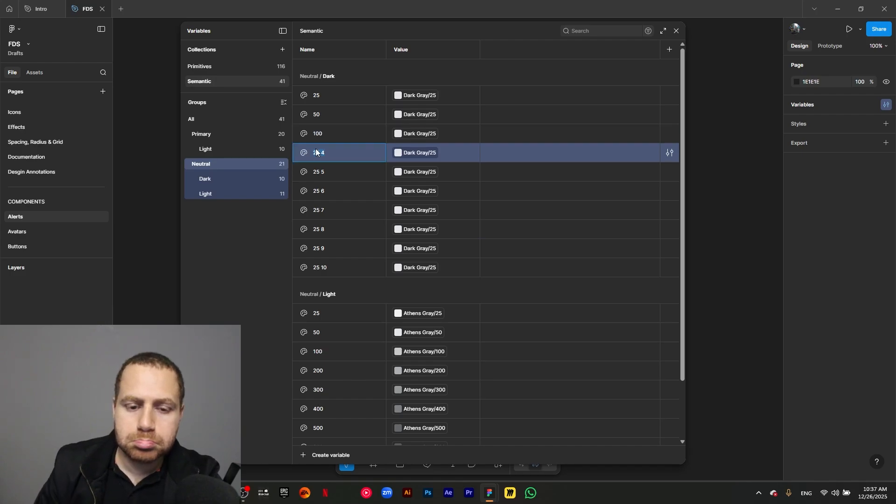
text(200)
- Rename the next three copies in the Neutral/Dark group as 300, 400 and 500
double_click(323, 179)
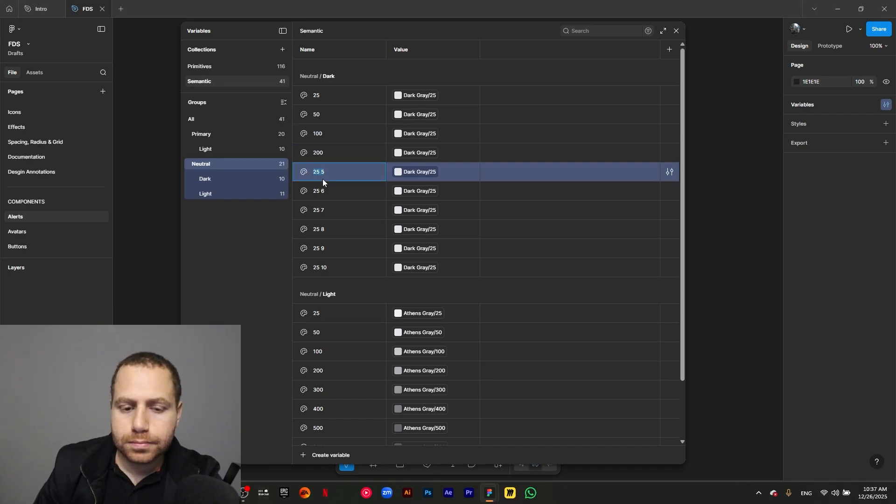
text(300)
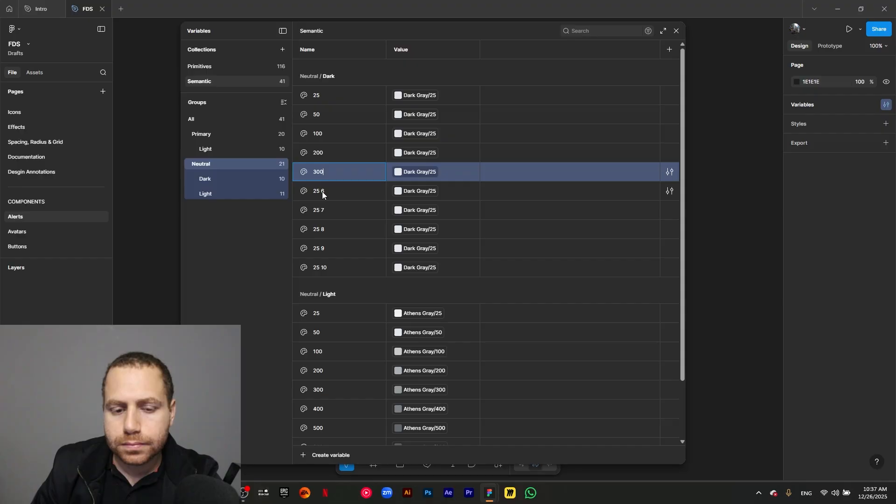
double_click(322, 191)
text(400)
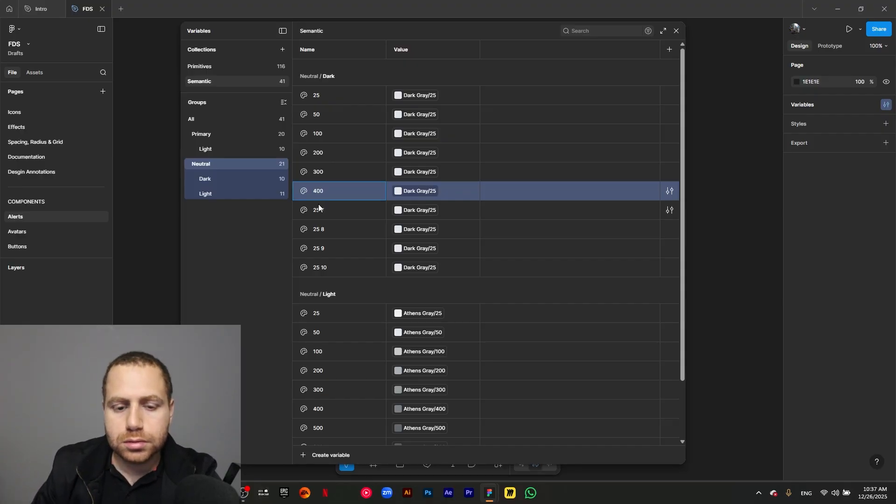
double_click(320, 210)
text(500)
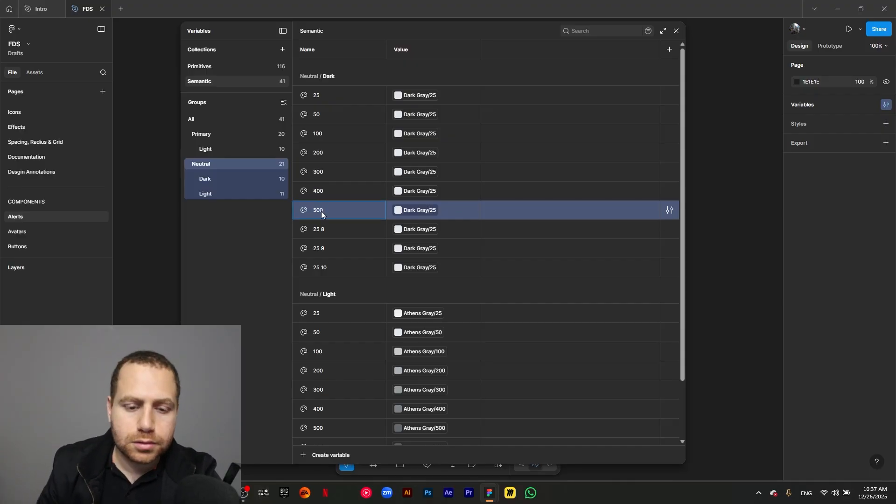
- Rename the last three copies in the Neutral/Dark group as 600, 700 and 800
double_click(318, 233)
text(600)
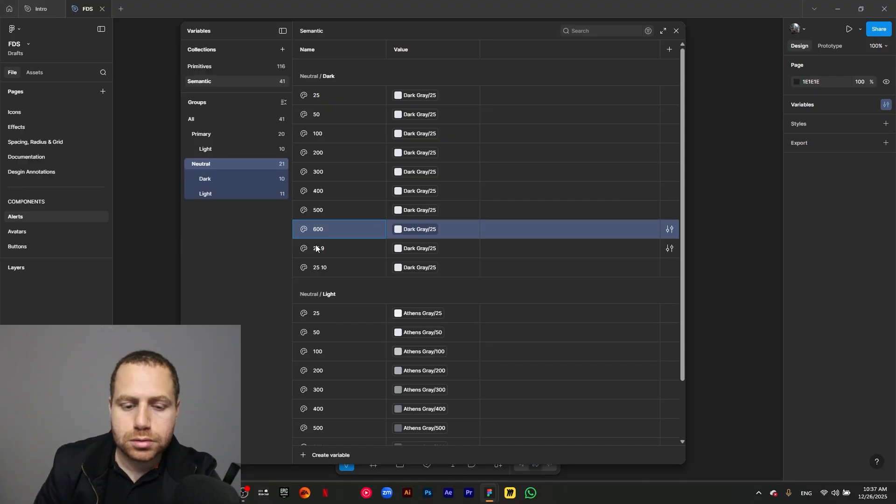
double_click(315, 249)
text(700)
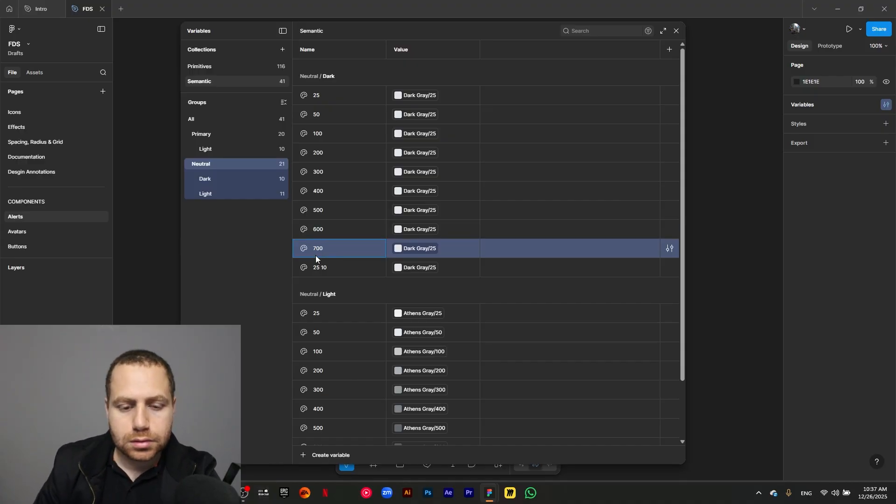
double_click(315, 268)
text(8)
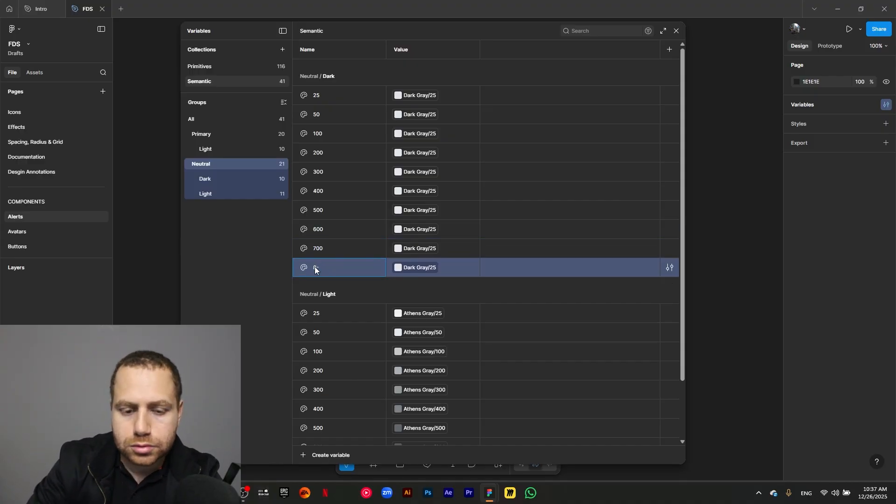
text(00)
key(Return)
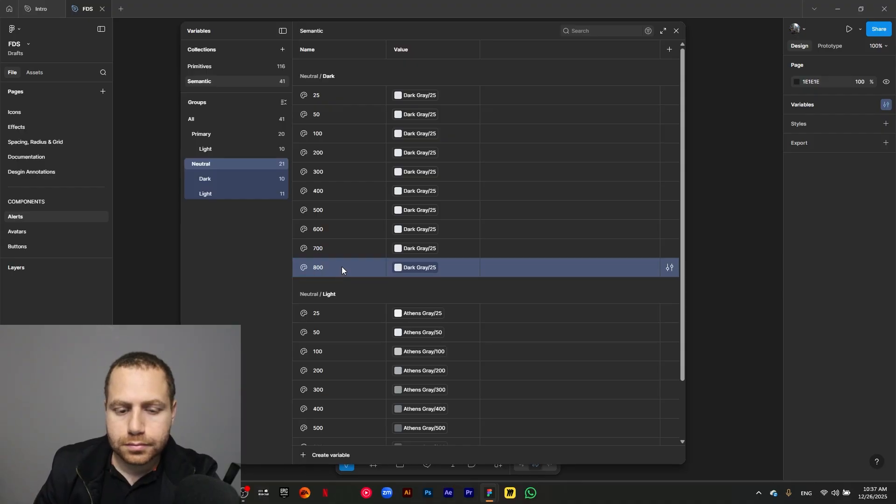
- Duplicate the Neutral/Dark variable 800 twice and rename the copies as 900 and 1000
key(ctrl+d)
key(ctrl+d)
click(324, 286)
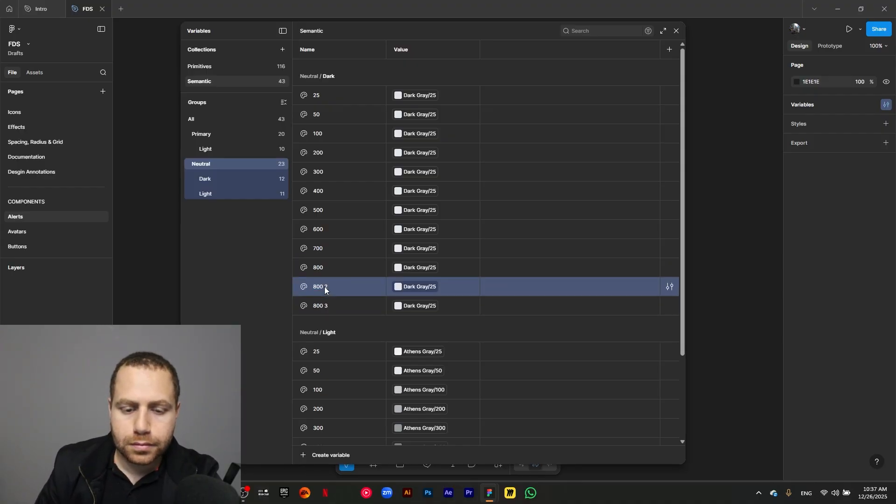
double_click(325, 288)
text(900)
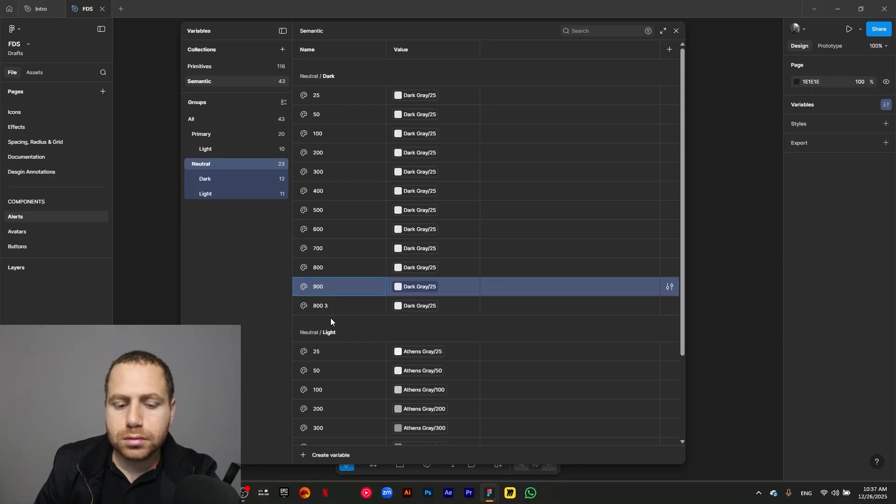
double_click(320, 304)
text(1000)
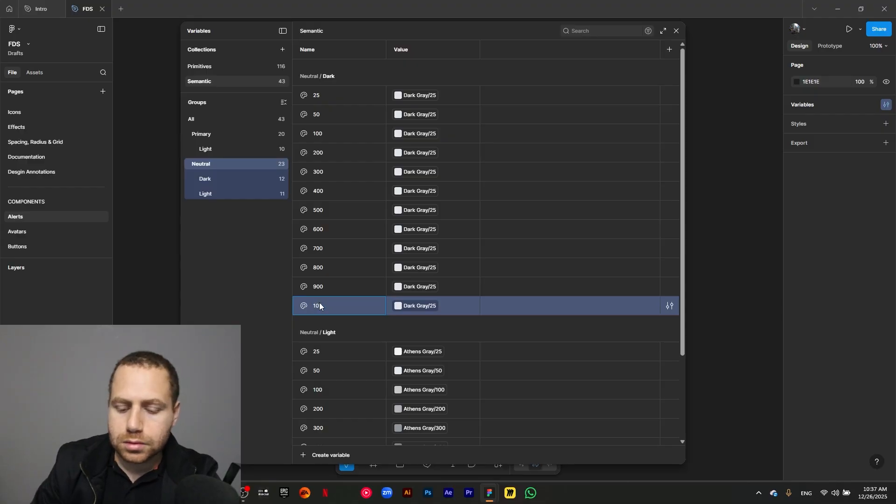
- Link the Neutral/Dark variables 50, 100 and 200 to the primitives Dark Gray/50, Dark Gray/100 and Dark Gray/200
click(420, 115)
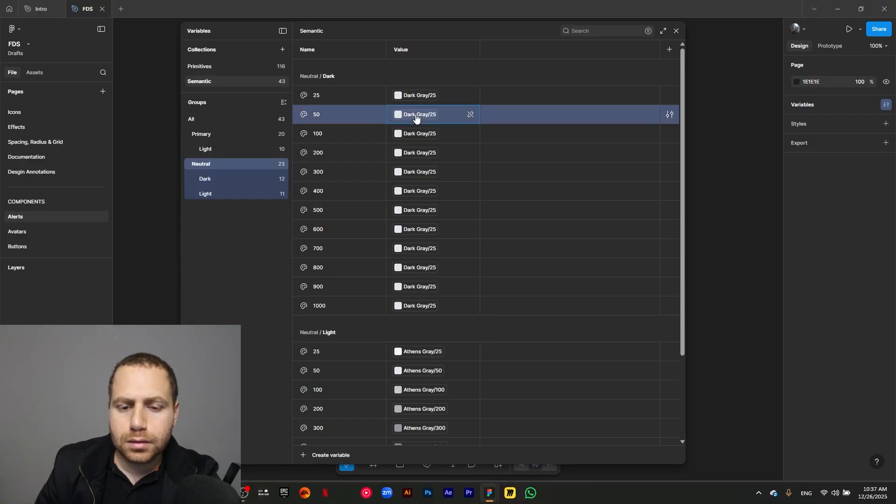
click(420, 115)
click(439, 279)
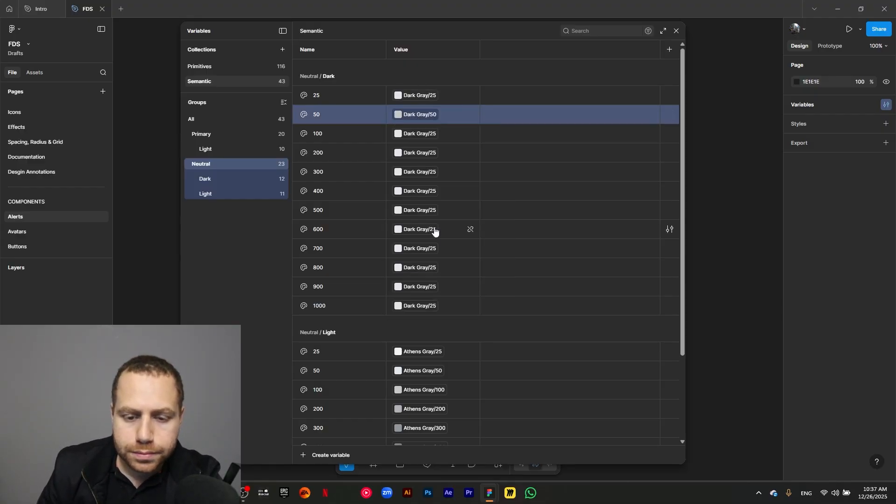
click(420, 133)
click(421, 134)
click(436, 288)
click(420, 153)
click(420, 153)
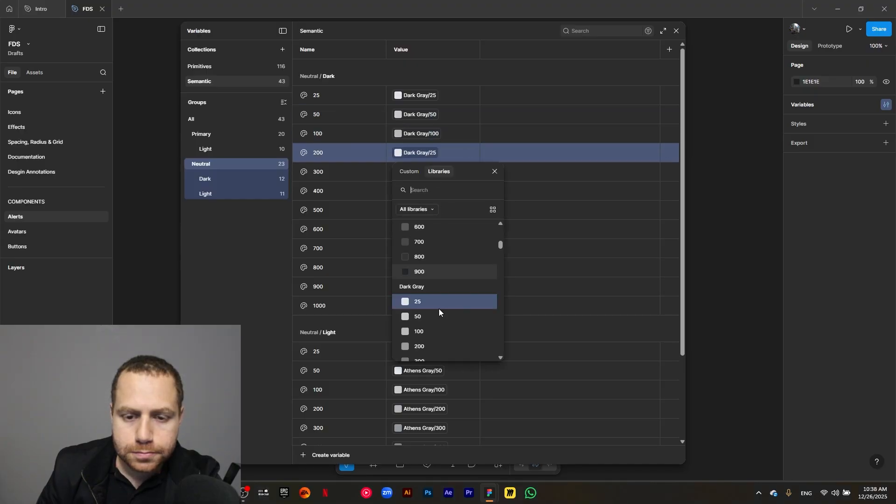
click(429, 339)
- Link the Neutral/Dark variables 300, 400 and 500 to the primitives Dark Gray/300, Dark Gray/400 and Dark Gray/500
click(432, 177)
click(432, 177)
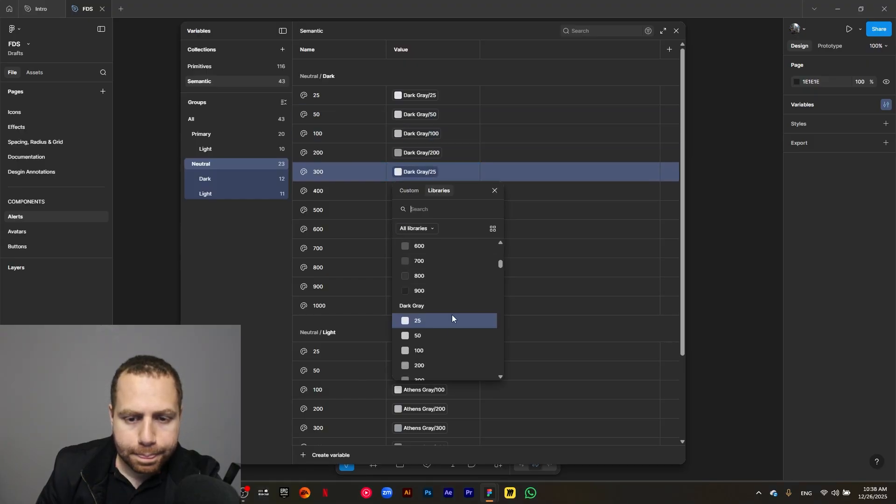
click(436, 375)
click(428, 195)
click(428, 195)
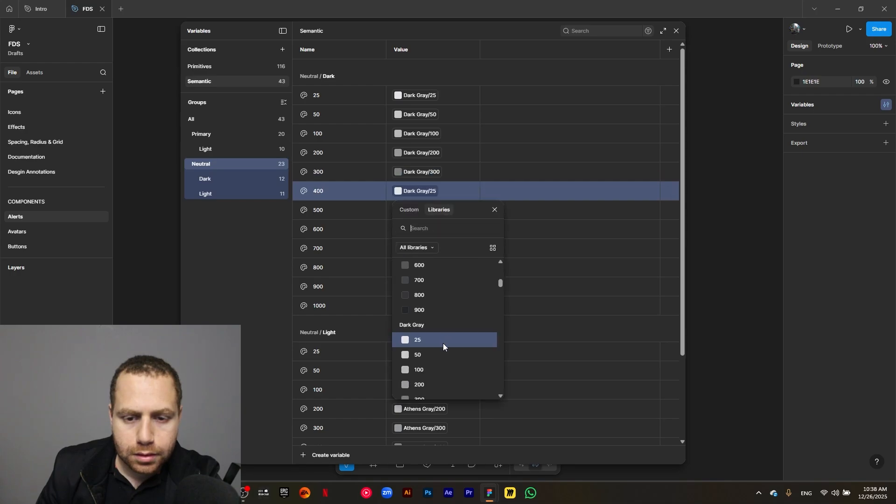
scroll(440, 350, down, 2)
click(441, 334)
click(419, 210)
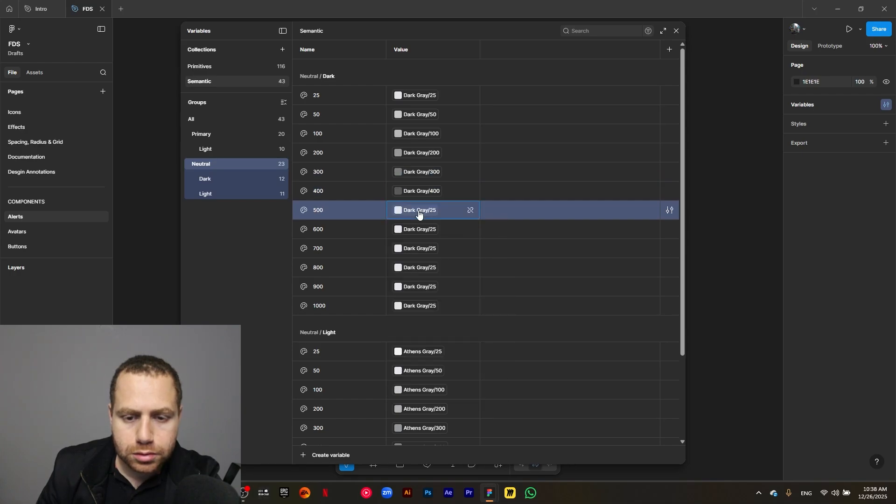
click(420, 210)
scroll(460, 367, down, 2)
click(440, 400)
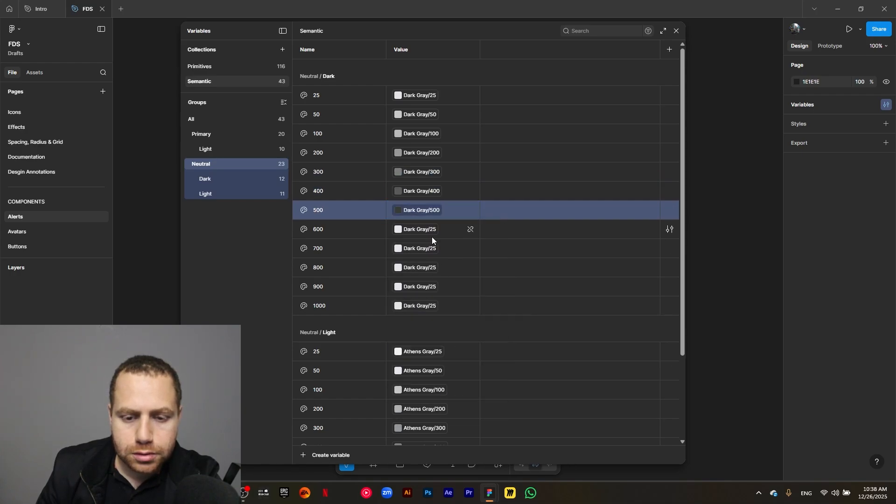
- Link the Neutral/Dark variables 600 and 700 to the primitives Dark Gray/600 and Dark Gray/700
click(432, 234)
click(432, 233)
scroll(457, 355, down, 2)
click(444, 342)
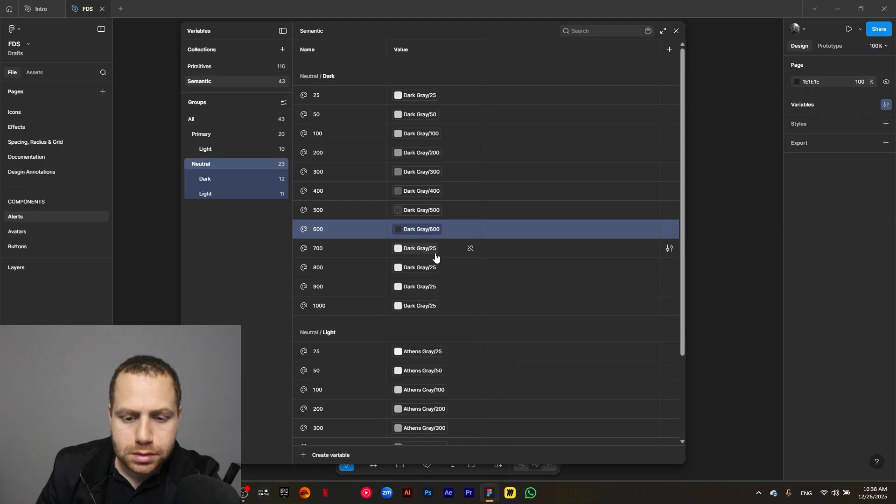
click(434, 251)
scroll(447, 379, down, 3)
click(443, 377)
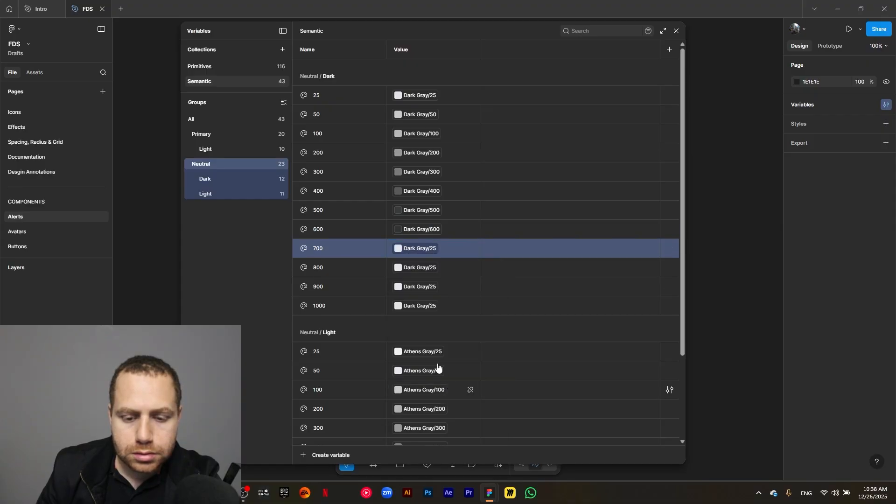
- Link the value of Neutral/Dark/800 to the primitive Dark Gray/800
click(425, 267)
click(425, 267)
scroll(441, 378, down, 3)
click(444, 425)
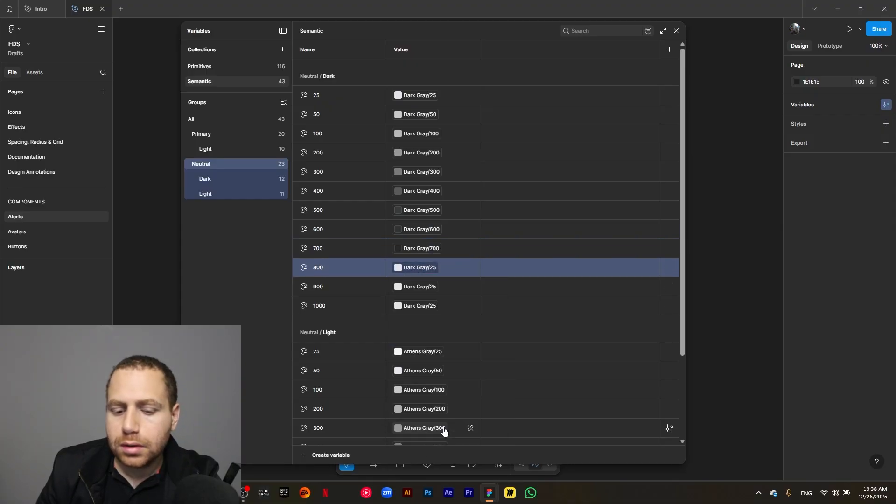
click(434, 267)
scroll(444, 410, down, 2)
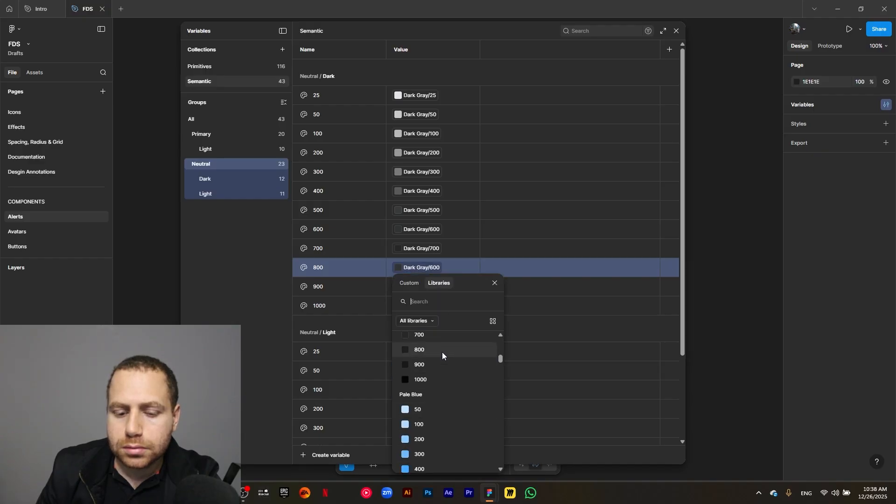
click(440, 350)
- Link the Neutral/Dark variables 900 and 1000 to the primitives Dark Gray/900 and Dark Gray/1000
click(425, 287)
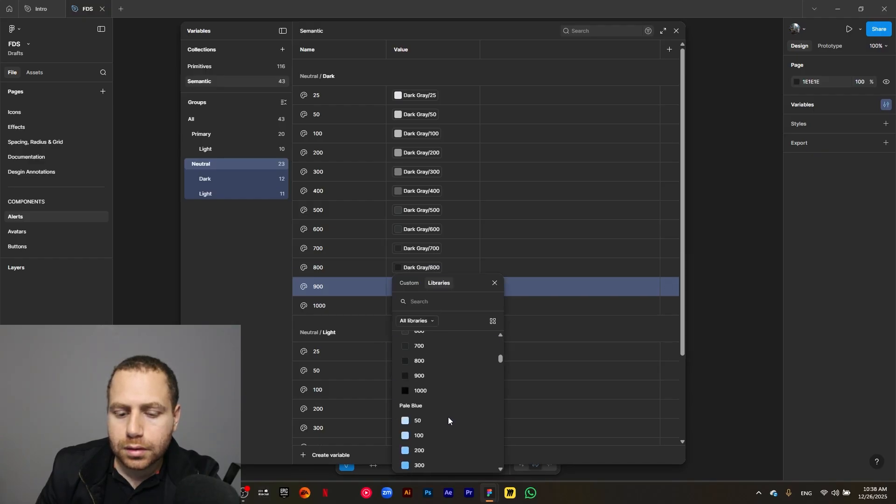
click(438, 376)
click(431, 306)
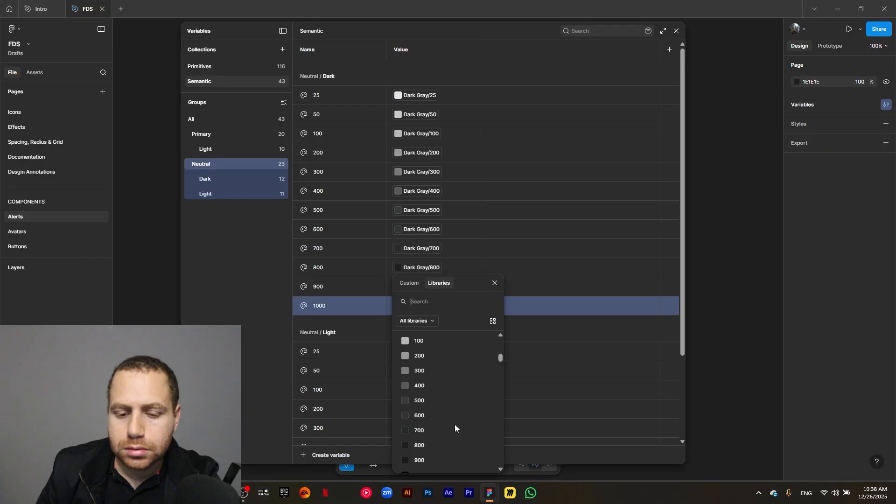
scroll(453, 423, down, 2)
click(451, 434)
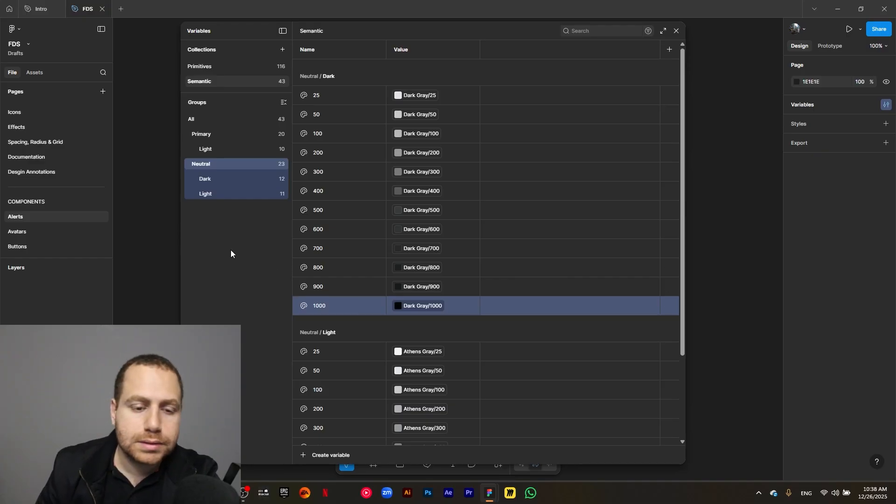
- Create a color variable named Error/50 in the Semantic collection
click(203, 118)
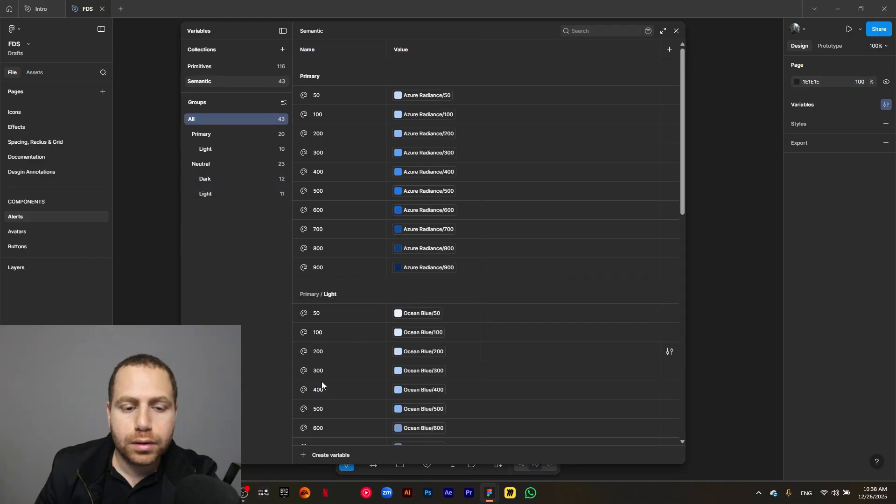
click(304, 455)
click(326, 434)
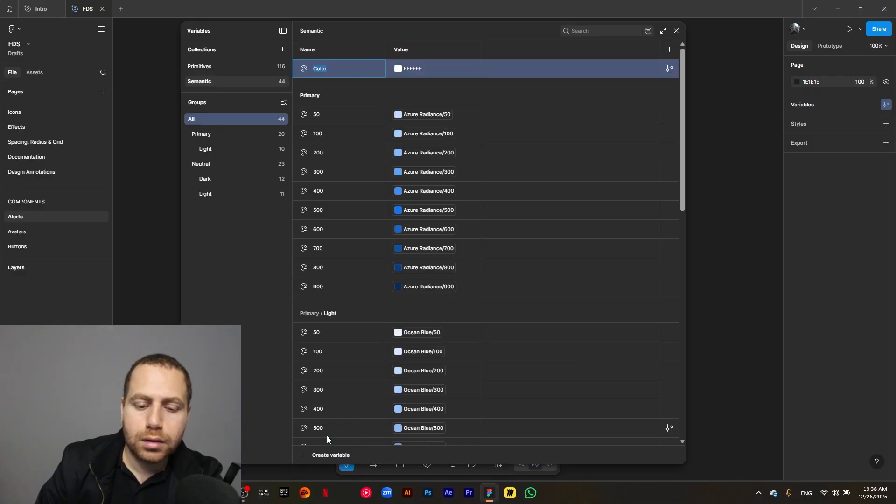
text(Error/)
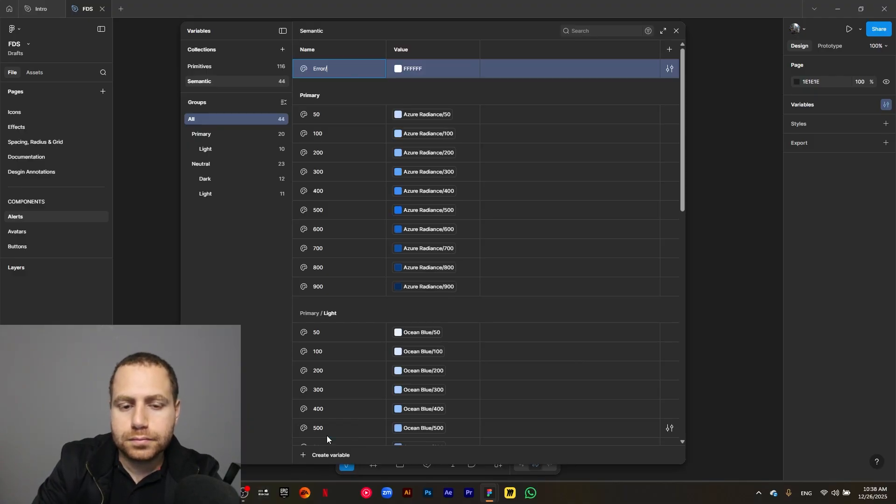
text(50)
key(Return)
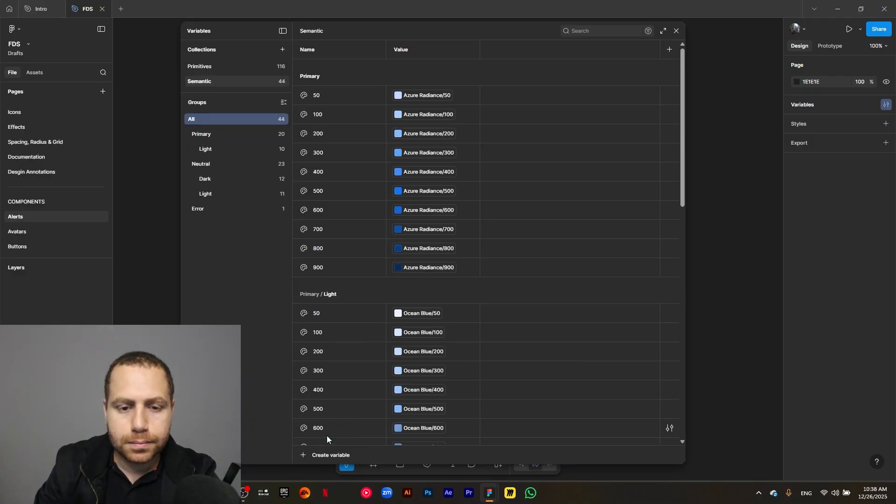
- Link the value of Error/50 to the primitive Hot Rod Red/50, searching the libraries for "red"
click(198, 210)
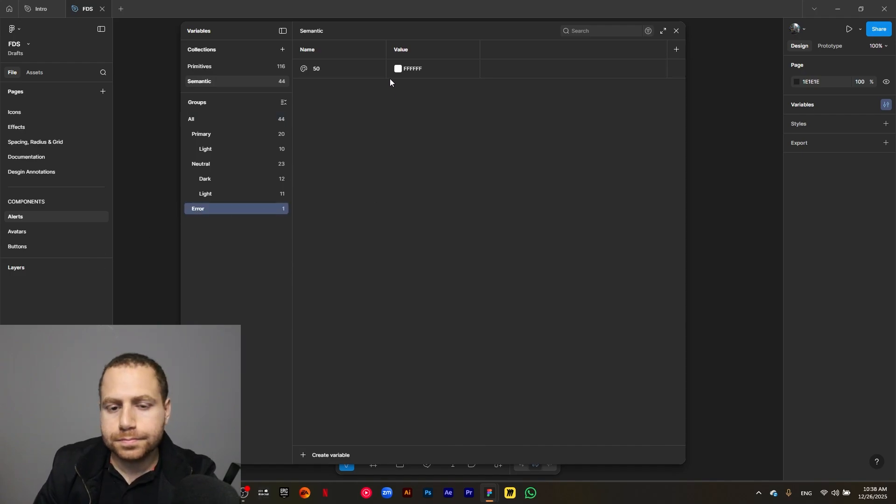
click(398, 68)
click(437, 84)
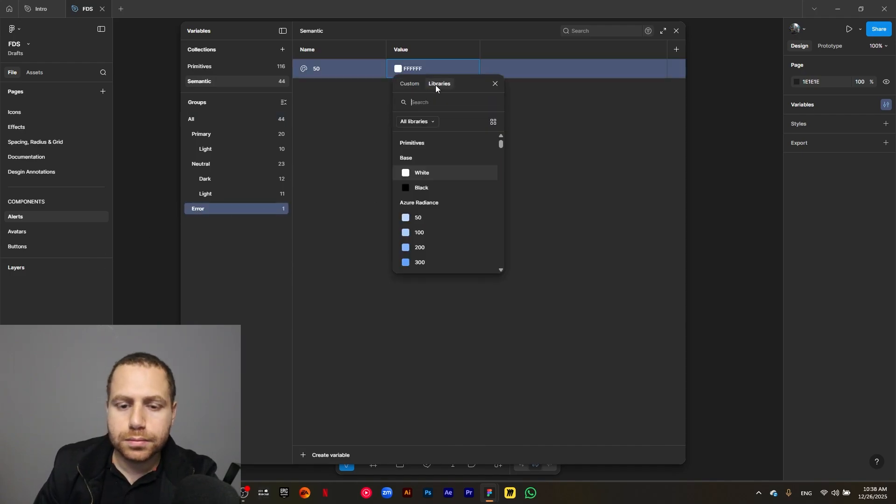
text(red)
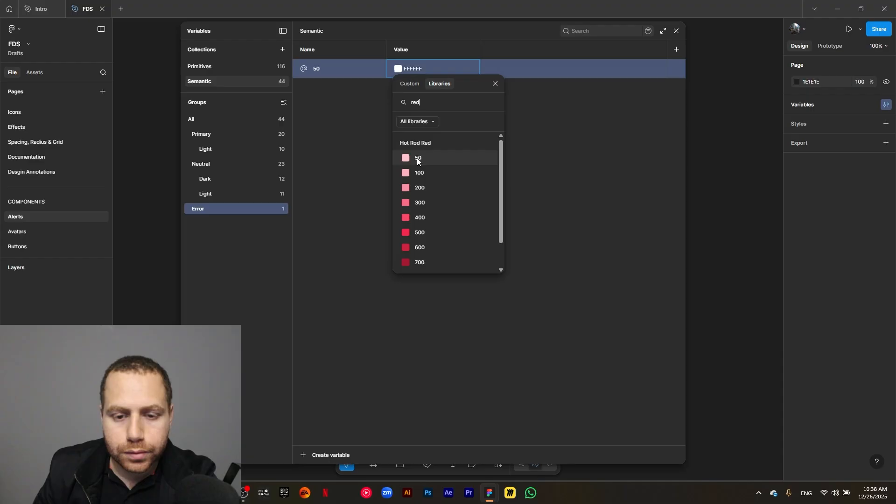
click(432, 159)
- Duplicate the Error variable 50 to create nine copies in the Error group
click(346, 65)
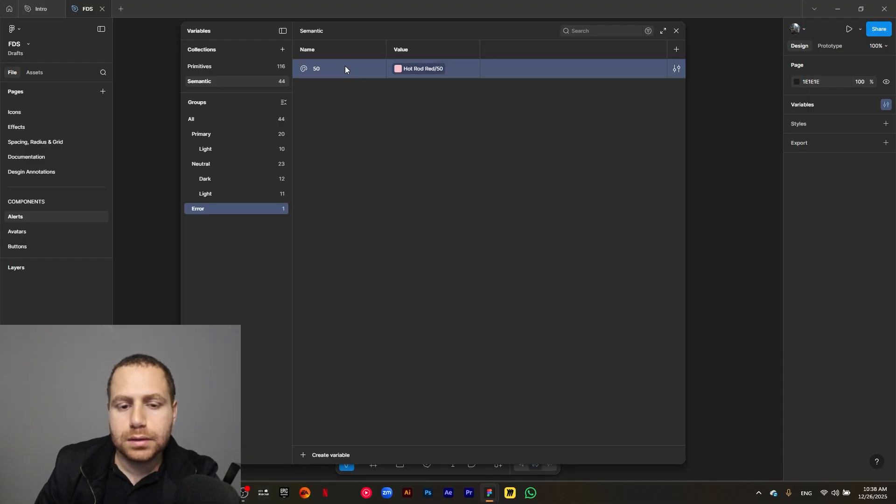
key(ctrl+d)
key(ctrl+d)
key(ctrl+d)
key(ctrl+d)
key(ctrl+d)
key(ctrl+d)
key(ctrl+d)
key(ctrl+d)
key(ctrl+d)
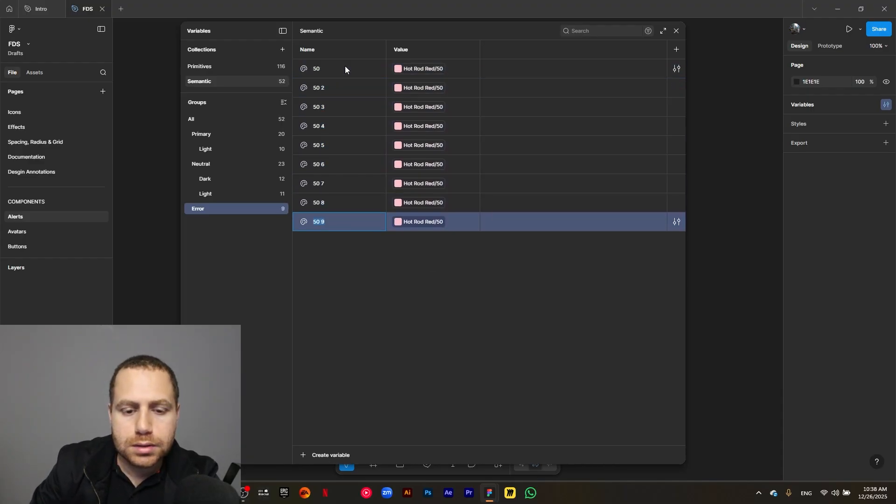
- Rename the first four copies in the Error group as 100, 200, 300 and 400
double_click(325, 87)
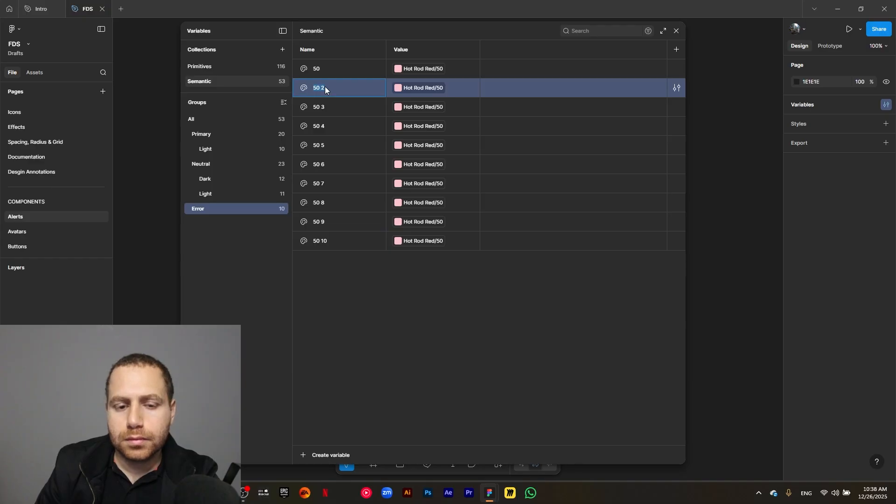
text(100)
double_click(322, 108)
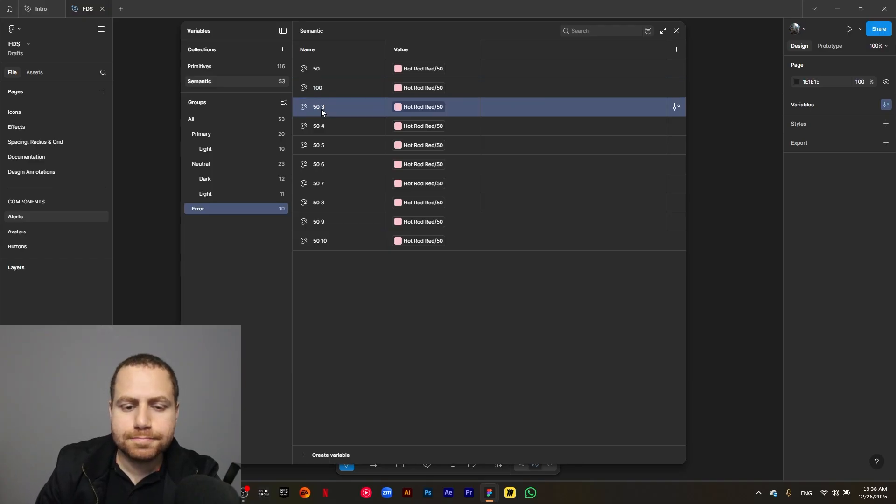
text(200)
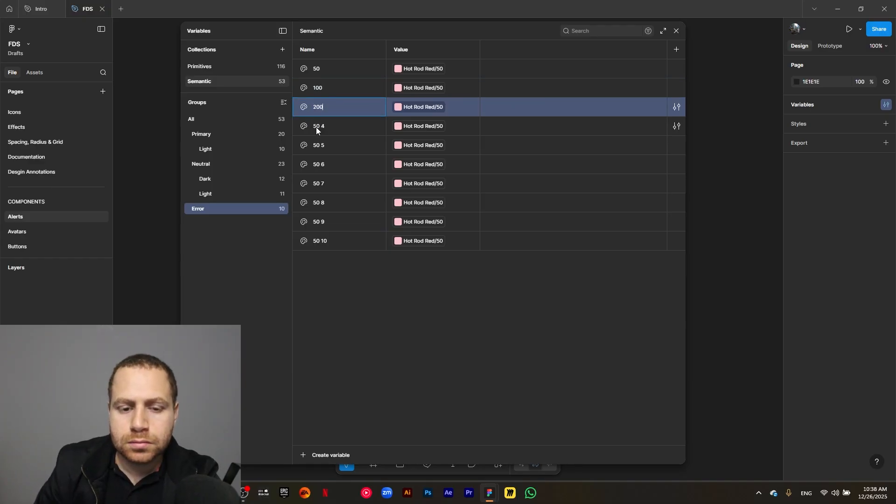
double_click(316, 127)
text(300)
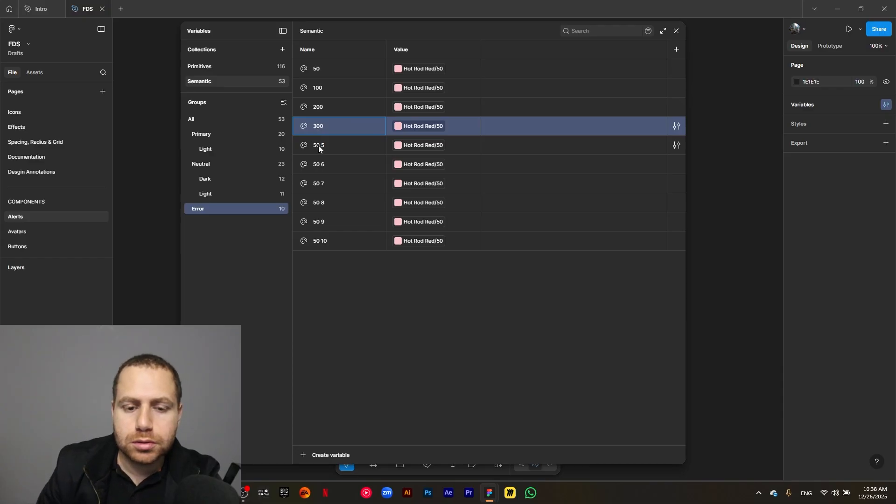
double_click(319, 147)
text(400)
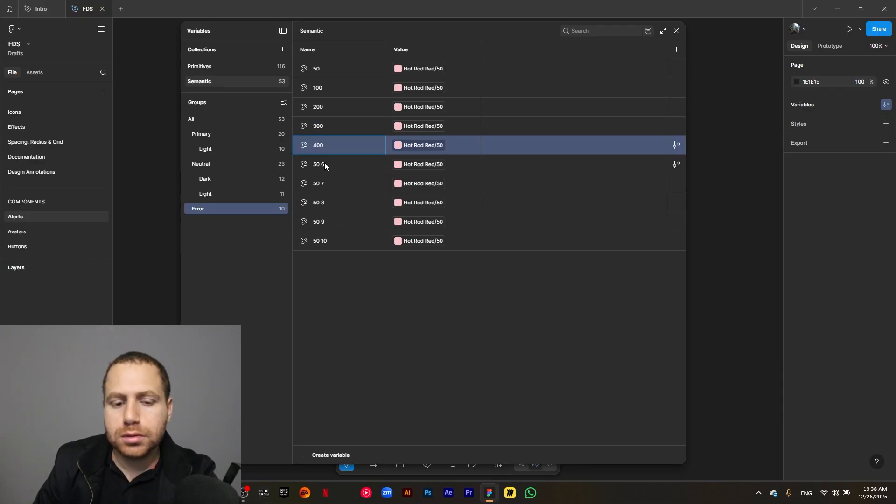
- Rename the remaining five copies in the Error group as 500, 600, 700, 800 and 900
double_click(327, 165)
text(500)
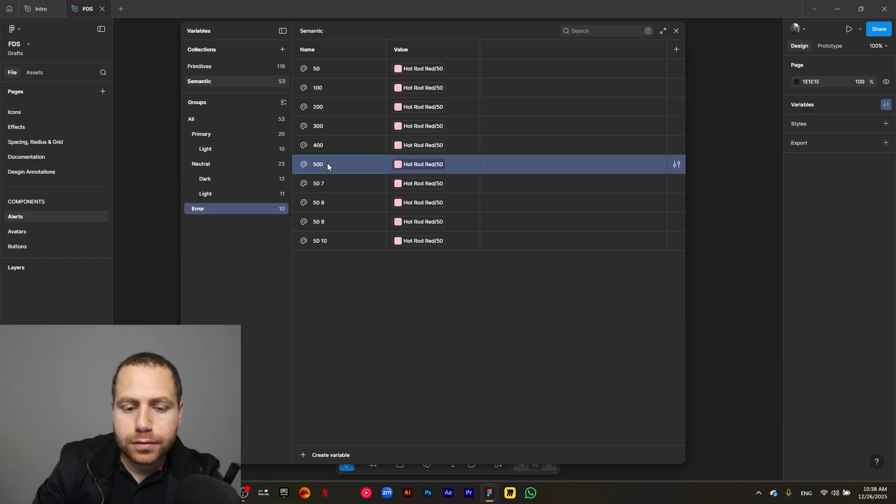
double_click(327, 183)
text(600)
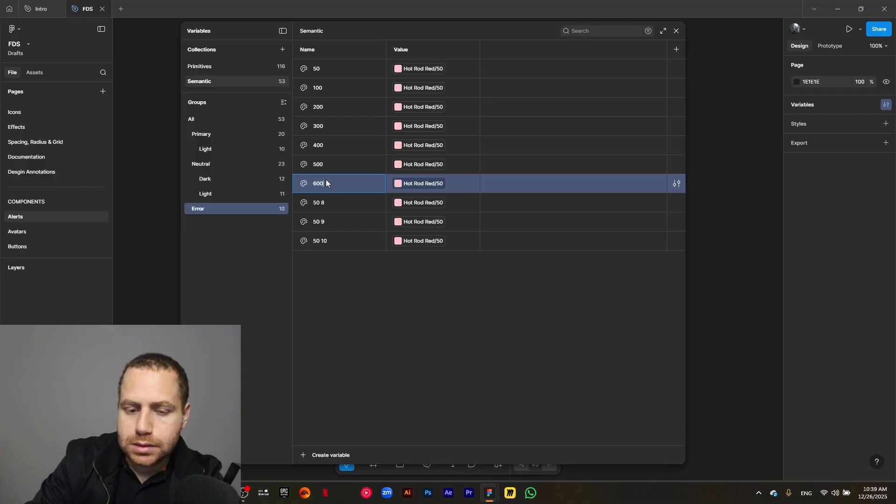
double_click(315, 206)
text(700)
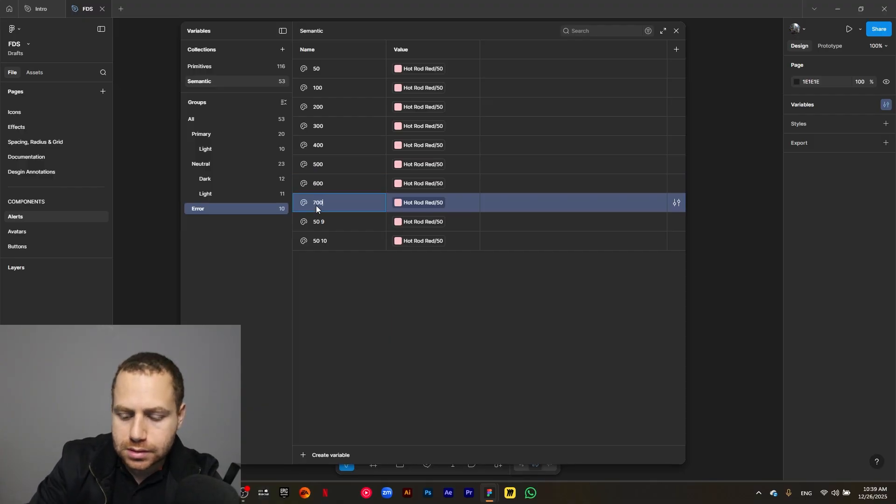
double_click(320, 222)
text(8)
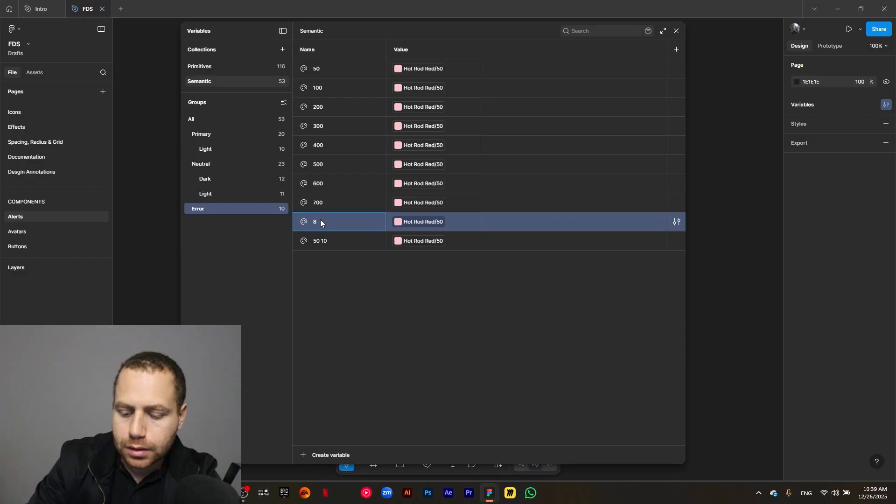
text(00)
double_click(321, 241)
text(9)
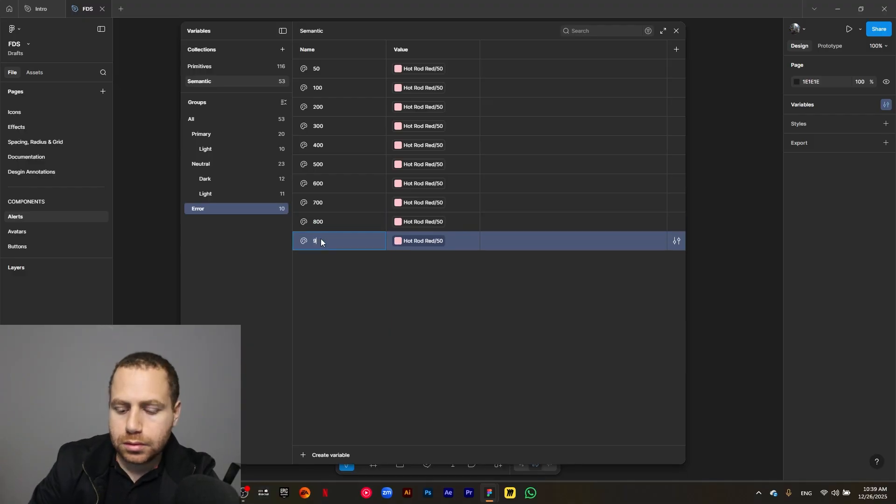
text(00)
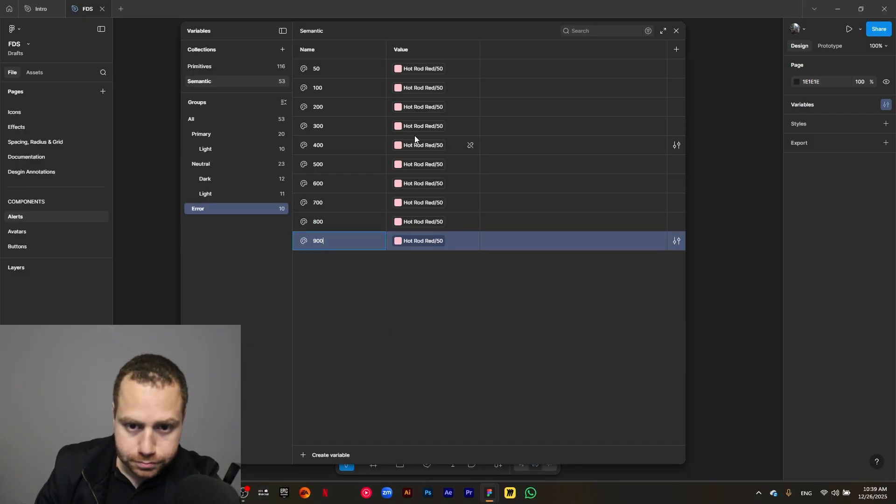
- Link the Error variables 100, 200, 300 and 400 to the Hot Rod Red primitives of the same numbers
click(423, 89)
click(432, 254)
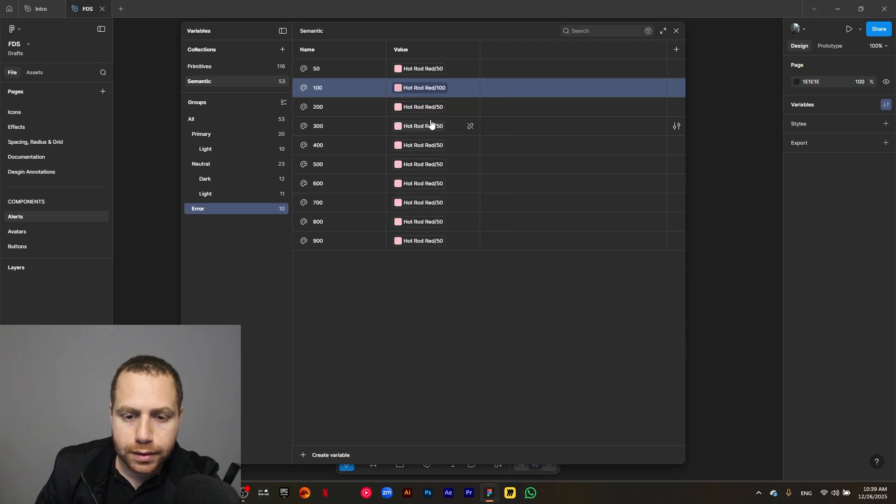
click(429, 112)
click(426, 285)
click(424, 126)
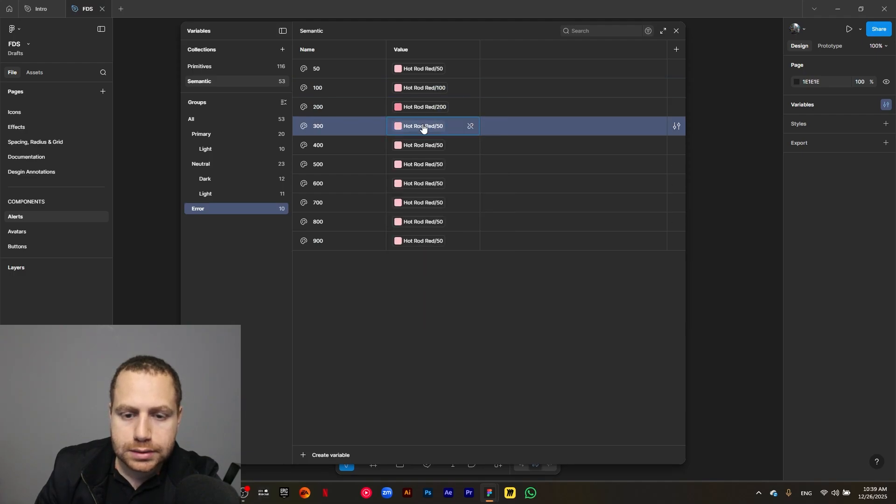
click(441, 318)
click(418, 147)
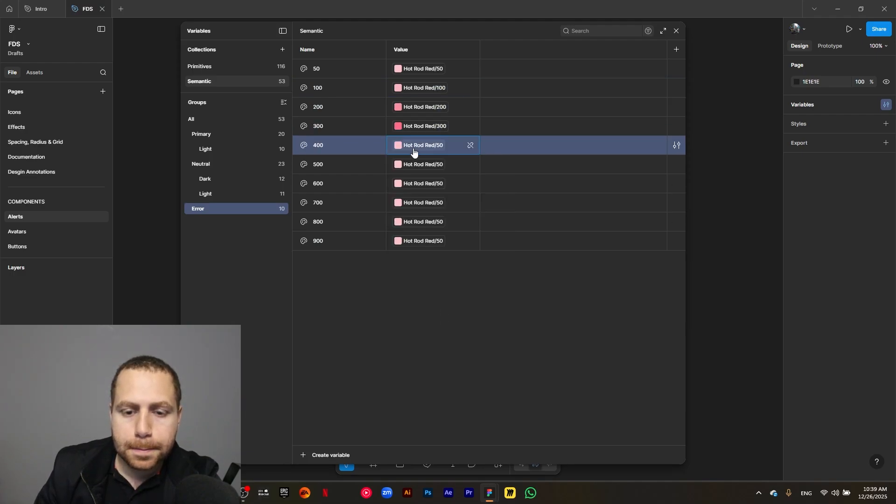
scroll(434, 312, down, 3)
click(433, 214)
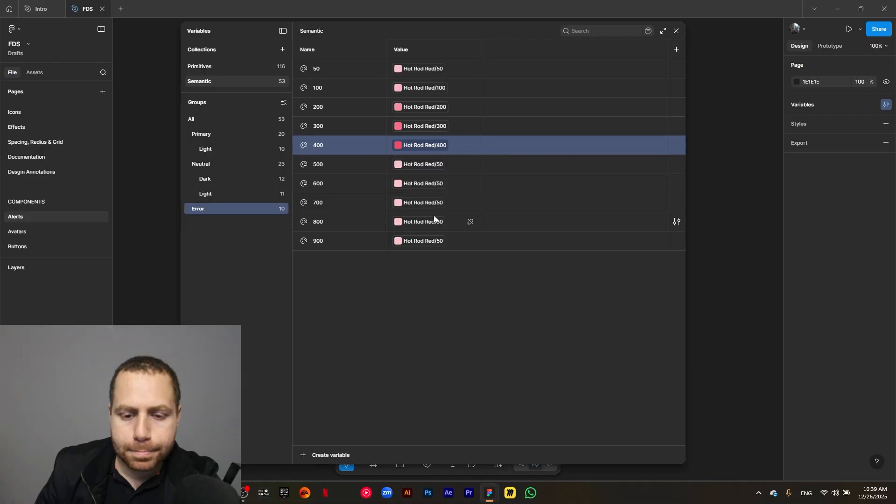
- Link the Error variables 500, 600 and 700 to Hot Rod Red/500, Hot Rod Red/600 and Hot Rod Red/700
click(425, 164)
scroll(450, 354, down, 2)
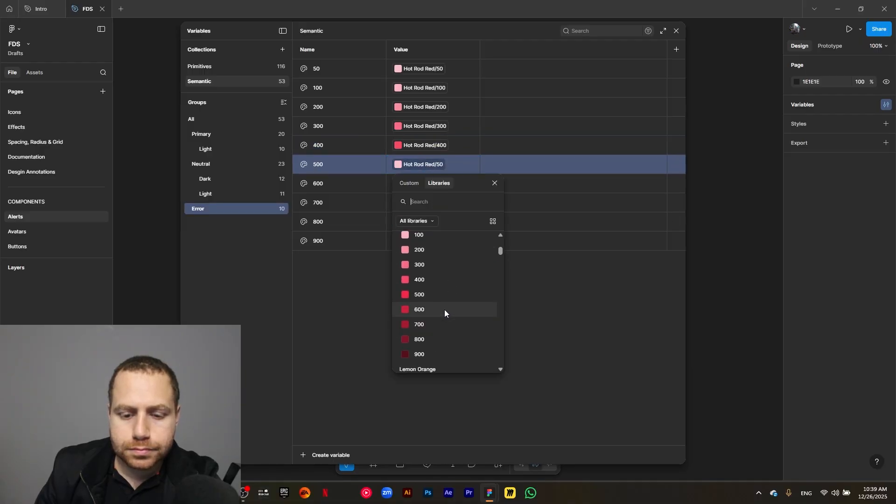
click(444, 295)
click(431, 188)
scroll(443, 368, down, 3)
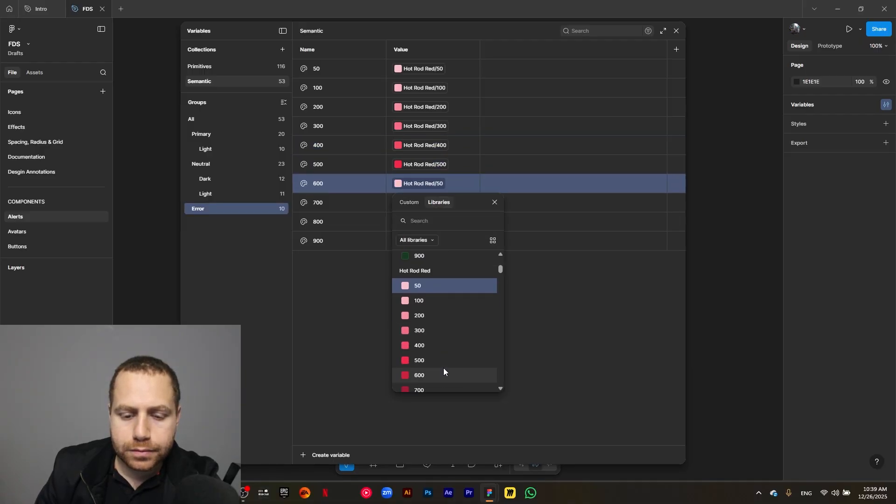
click(446, 344)
click(438, 206)
scroll(447, 363, down, 5)
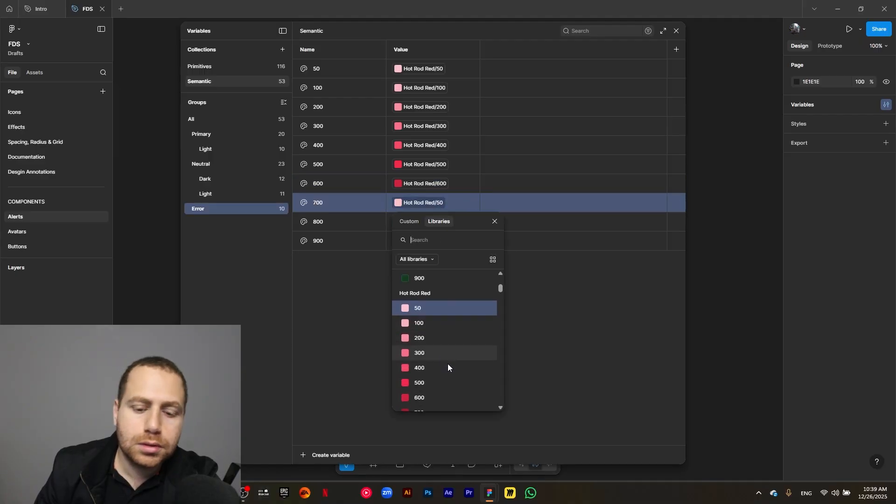
click(450, 316)
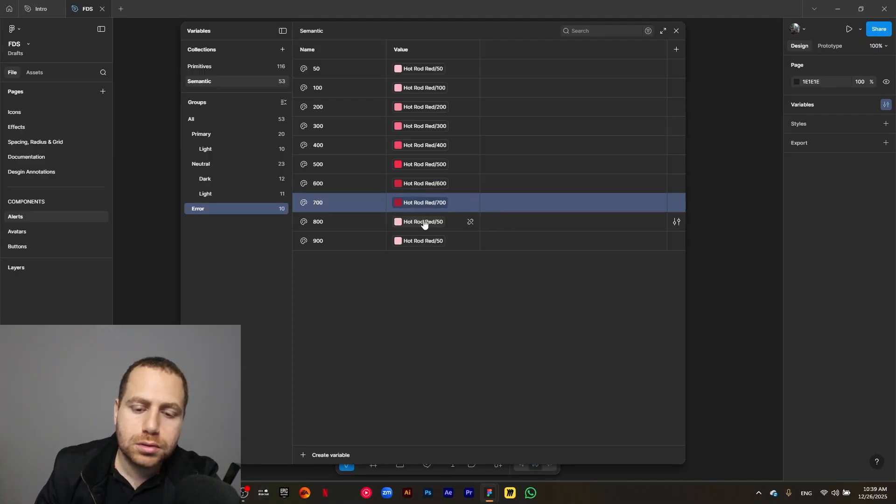
- Link the Error variables 800 and 900 to Hot Rod Red/800 and Hot Rod Red/900
click(424, 224)
scroll(451, 370, down, 3)
click(449, 354)
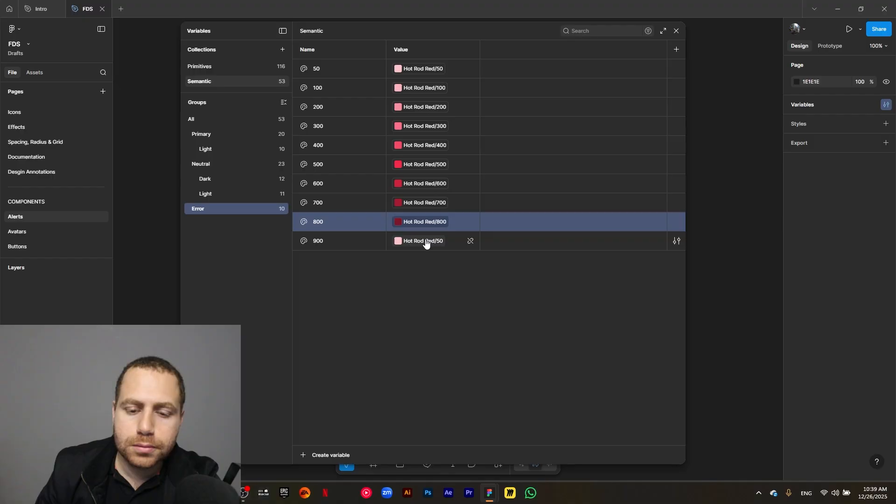
click(426, 241)
scroll(447, 397, down, 3)
click(449, 385)
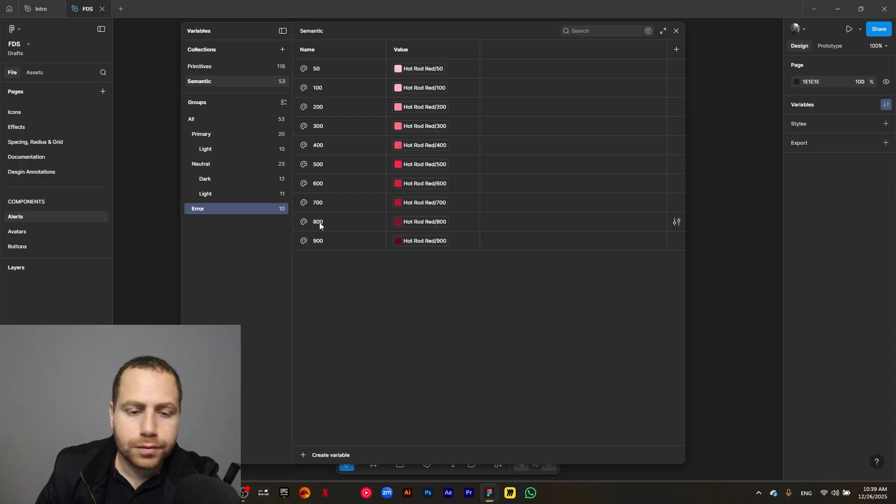
- Create a color variable named Success in the Semantic collection, outside the existing groups
click(208, 119)
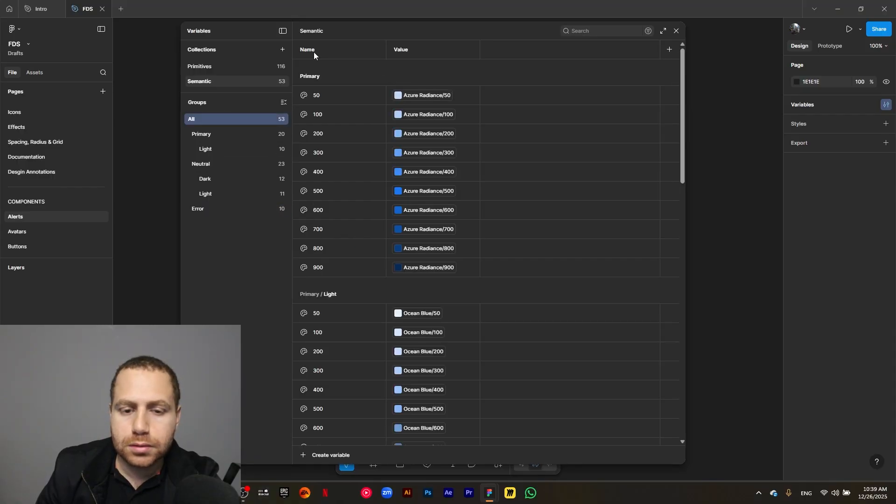
click(303, 455)
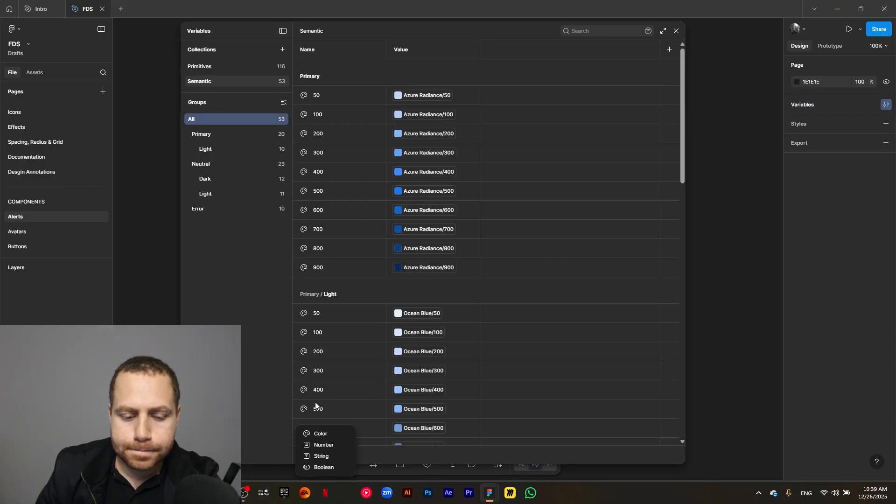
click(325, 434)
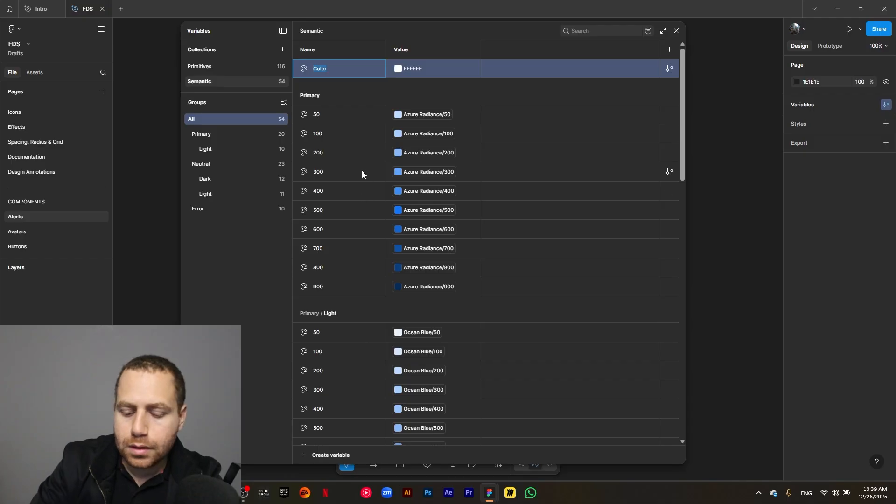
text(Success)
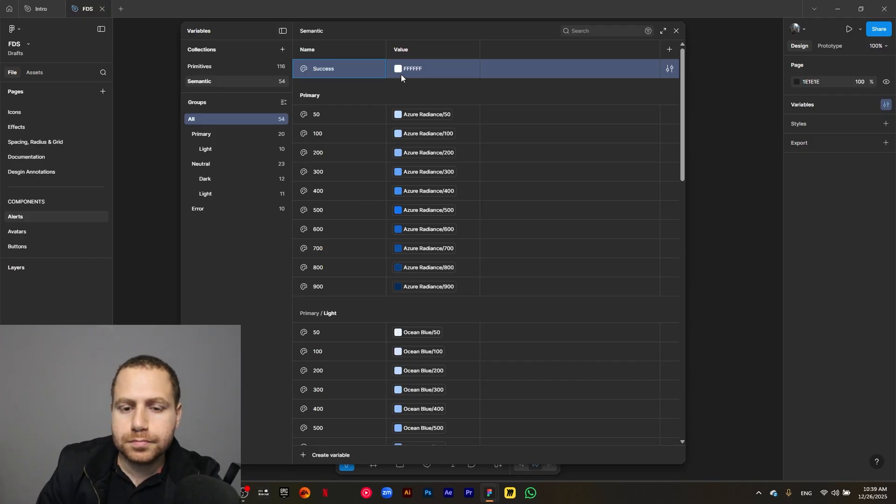
- Link the value of the Success variable to the primitive Safe Green/50, searching the libraries for "green"
click(402, 78)
click(437, 86)
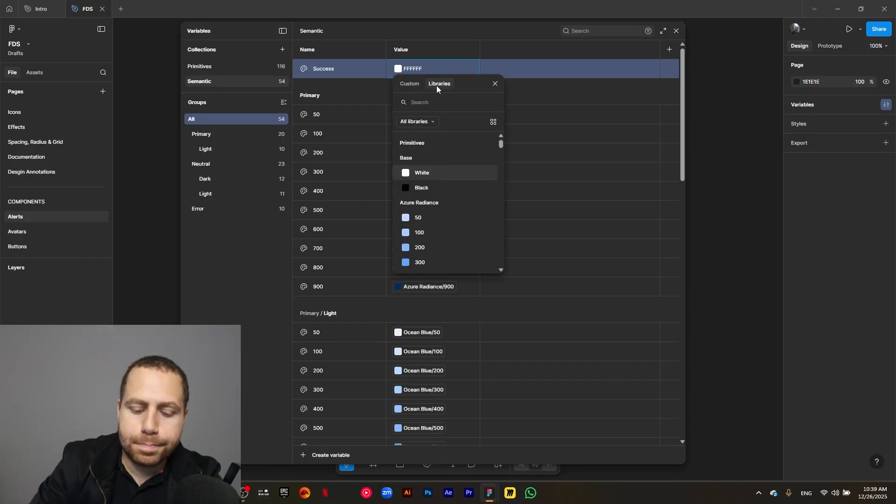
text(green)
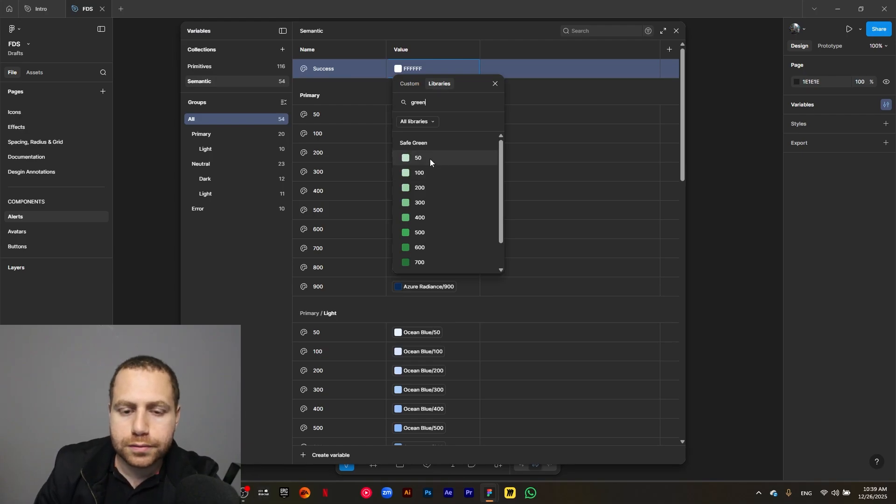
click(449, 158)
- Rename the Success variable as Success/50 so that it sits in its own group
click(335, 69)
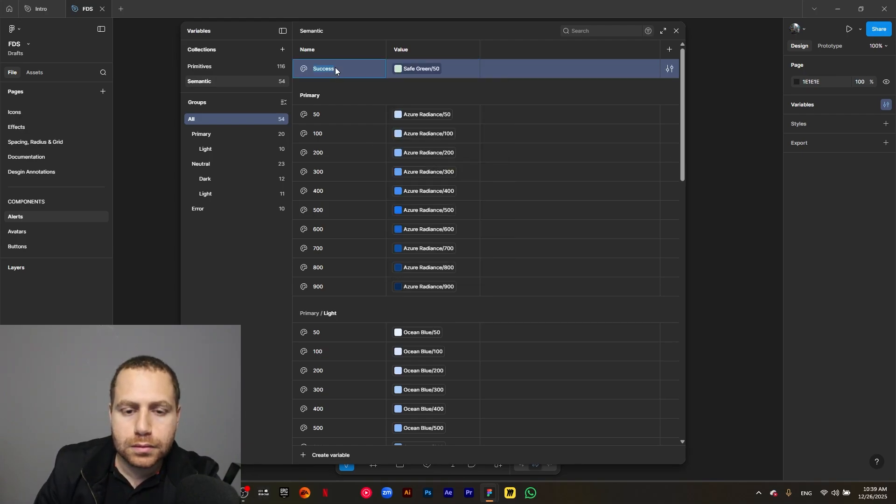
text(/50)
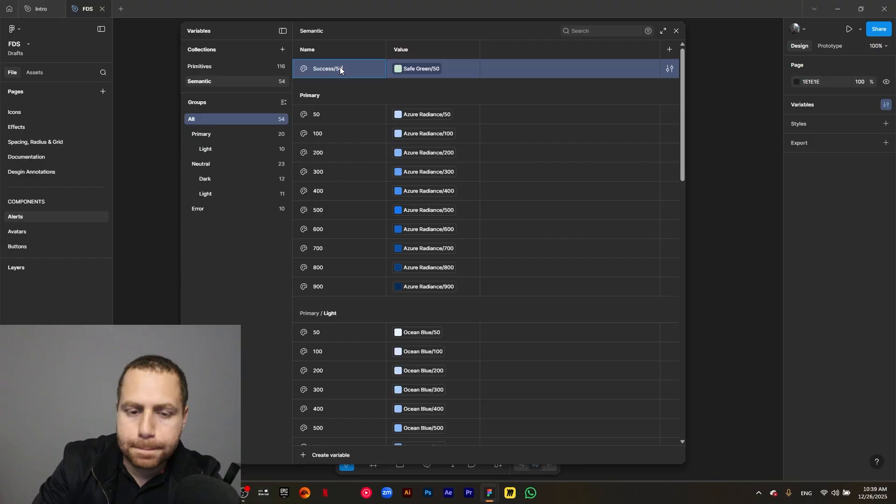
key(Return)
- Duplicate the variable 50 in the Success group to create eight copies
click(225, 226)
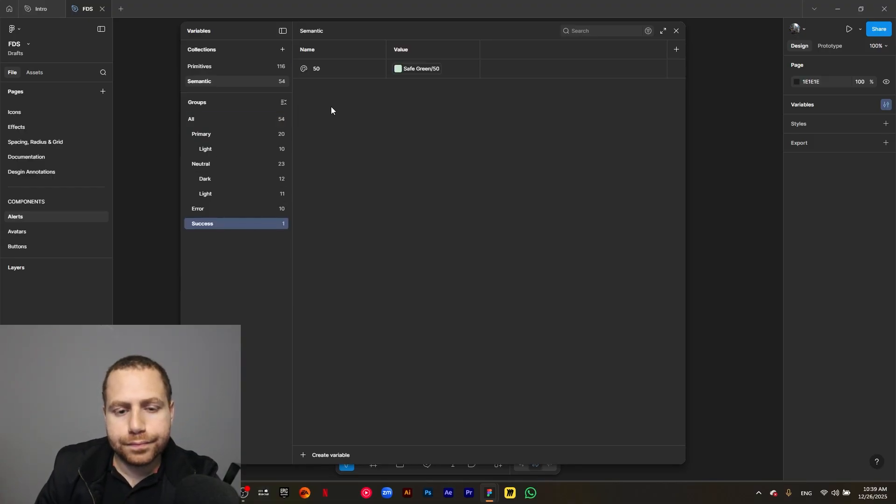
click(335, 77)
key(ctrl+d)
key(ctrl+d)
key(ctrl+d)
key(ctrl+d)
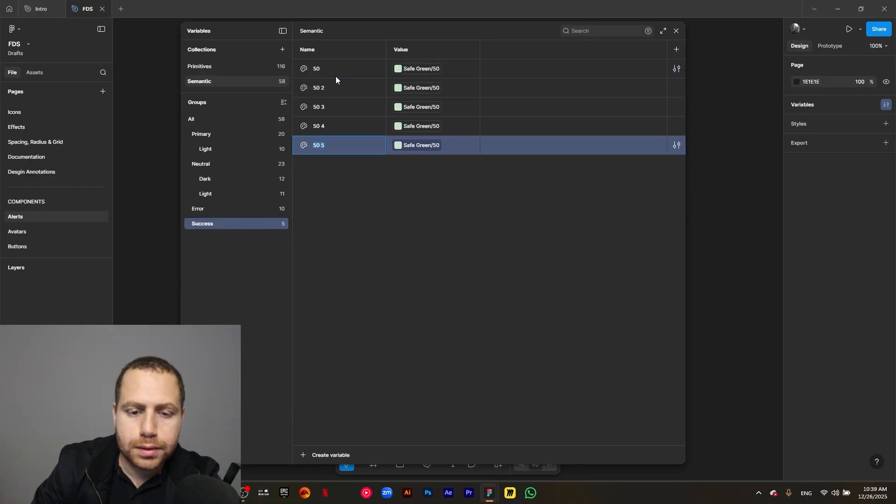
key(ctrl+d)
key(ctrl+d)
key(ctrl+d)
key(ctrl+d)
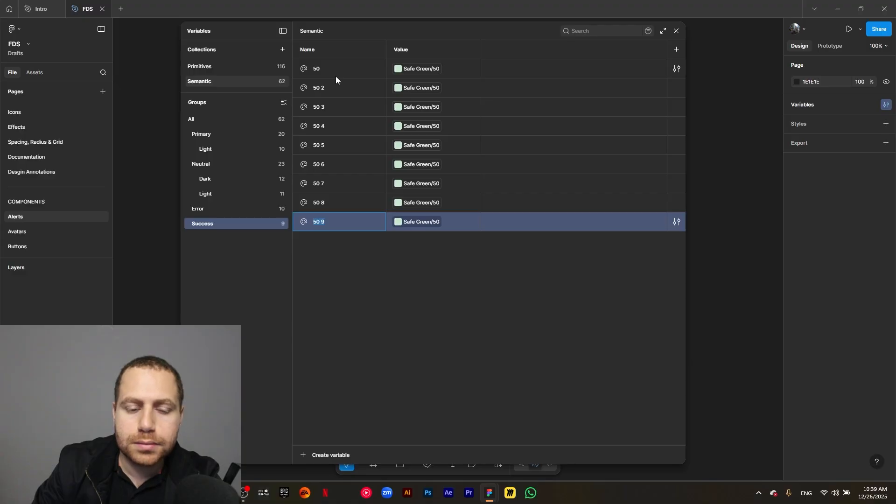
- Rename the first four copies in the Success group as 100, 200, 300 and 400
double_click(317, 88)
text(10)
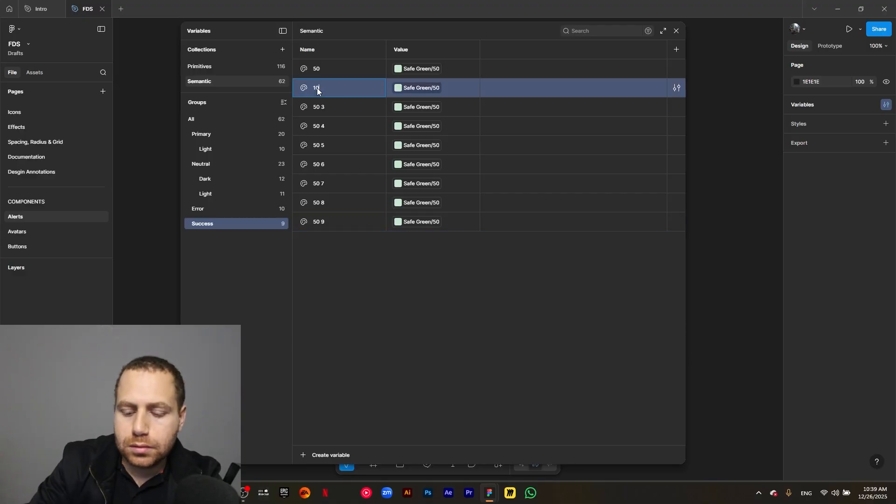
text(0)
click(321, 105)
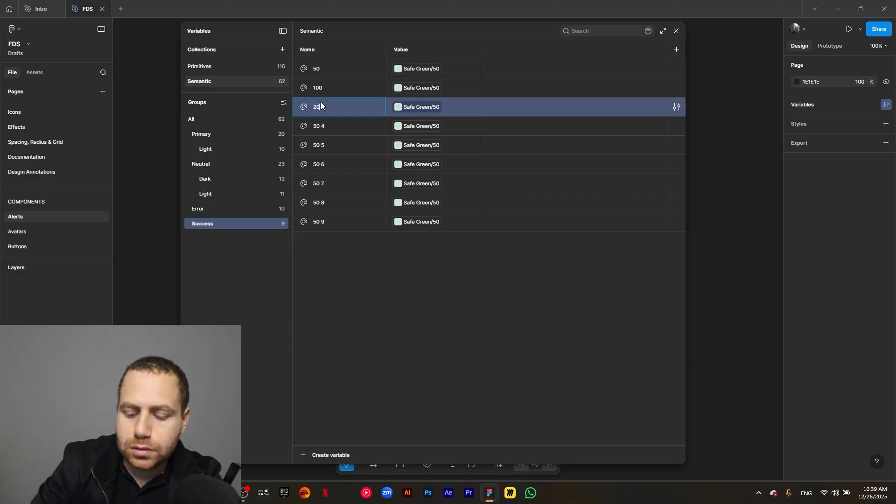
text(0)
double_click(326, 132)
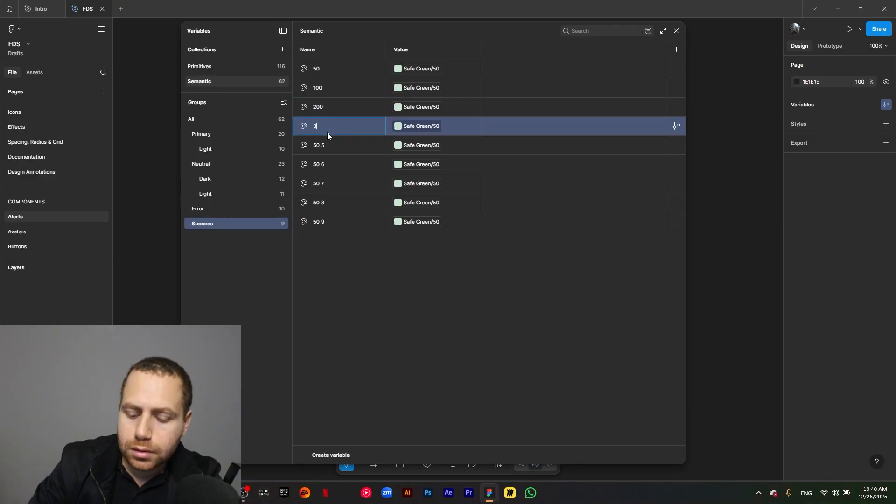
text(300)
double_click(324, 145)
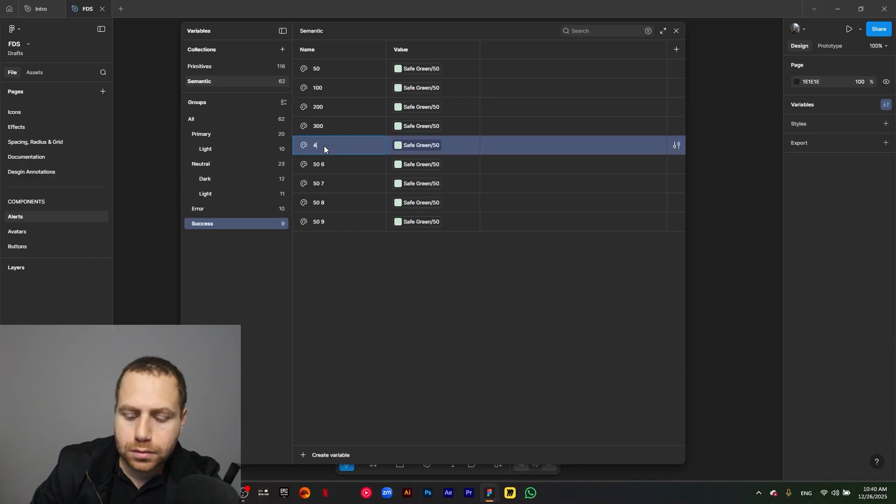
- Rename the remaining four copies in the Success group as 500, 600, 700 and 800
double_click(323, 169)
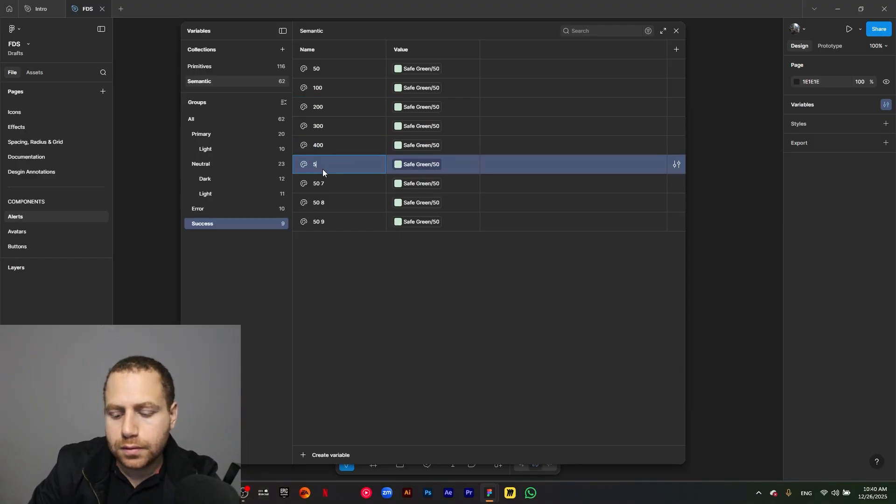
text(500)
double_click(321, 187)
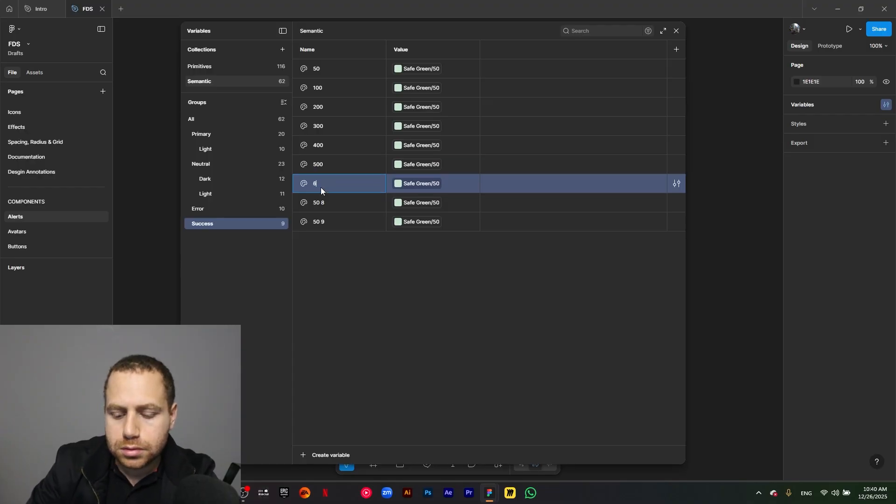
double_click(321, 202)
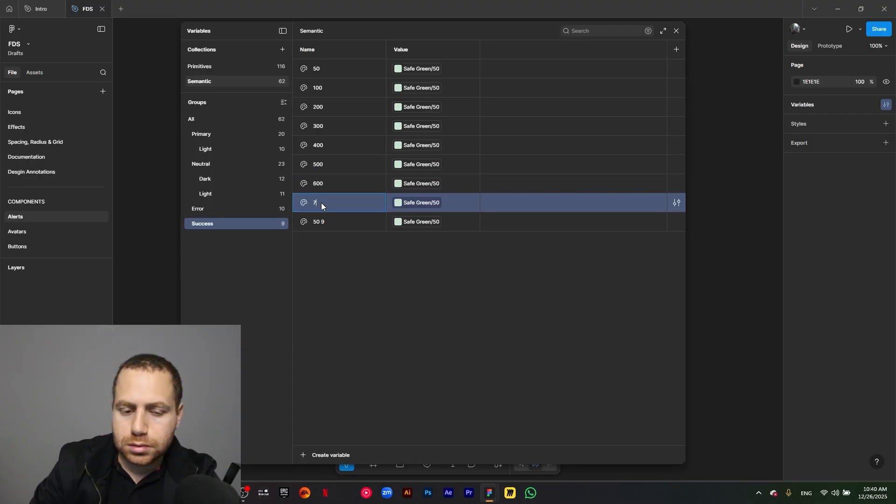
double_click(321, 222)
text(800)
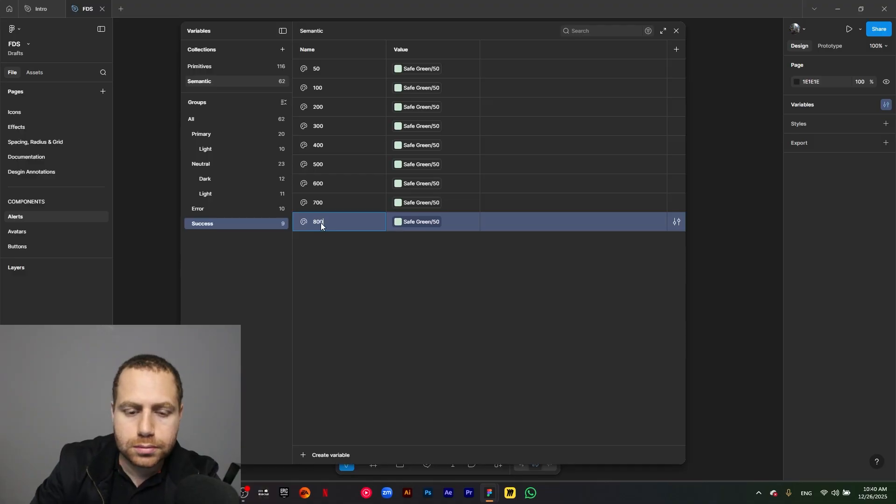
click(331, 235)
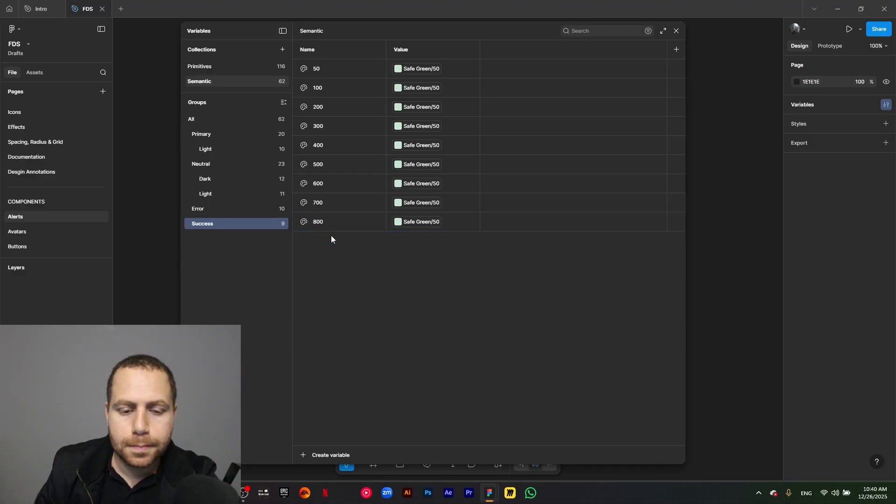
- Duplicate the variable 800 in the Success group and name the copy 900
click(335, 218)
key(ctrl+d)
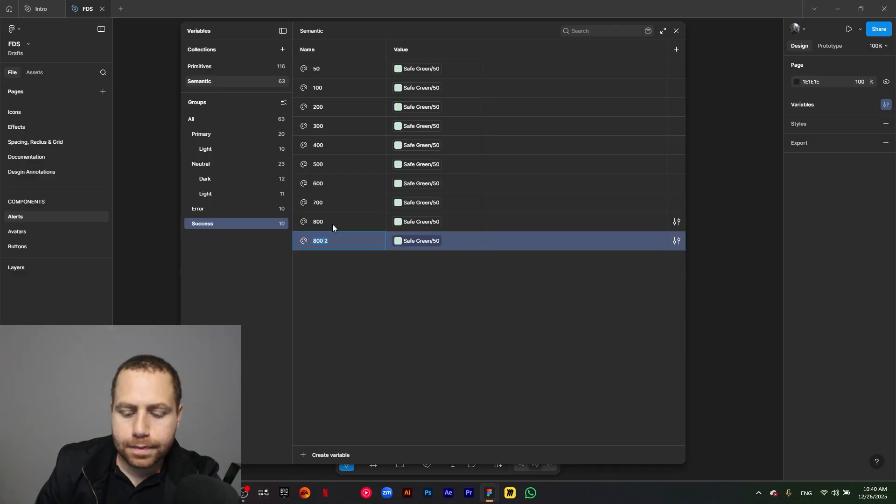
text(900)
- Link the Success variables 100, 200 and 300 to the primitives Safe Green/100, Safe Green/200 and Safe Green/300
click(419, 94)
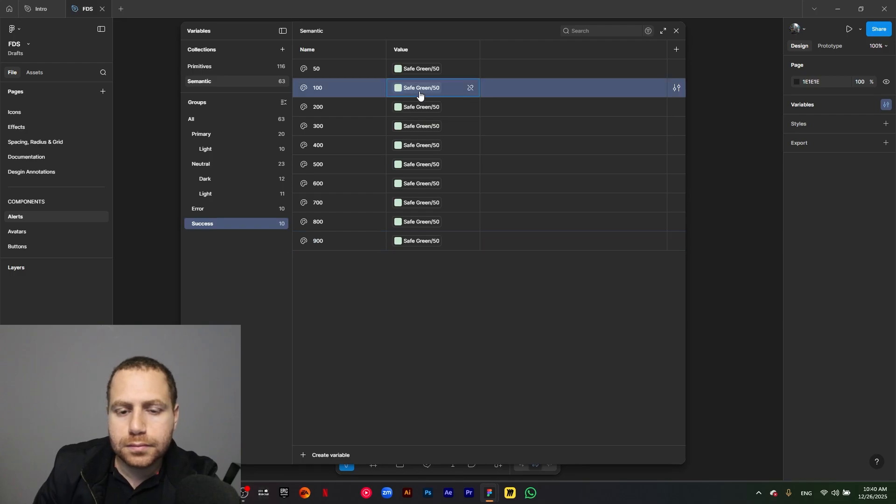
click(420, 93)
click(438, 254)
click(420, 107)
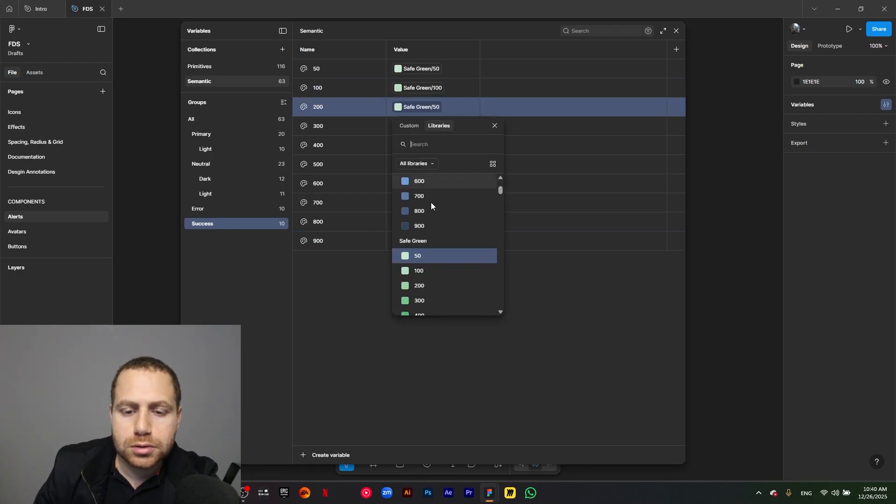
scroll(428, 242, down, 1)
click(427, 279)
click(423, 129)
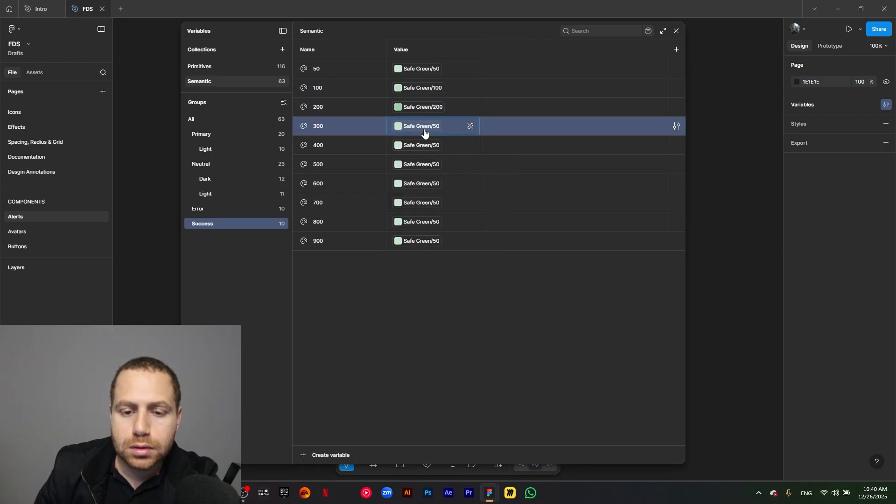
click(443, 320)
- Link the Success variables 400, 500 and 600 to the primitives Safe Green/400, Safe Green/500 and Safe Green/600
click(429, 147)
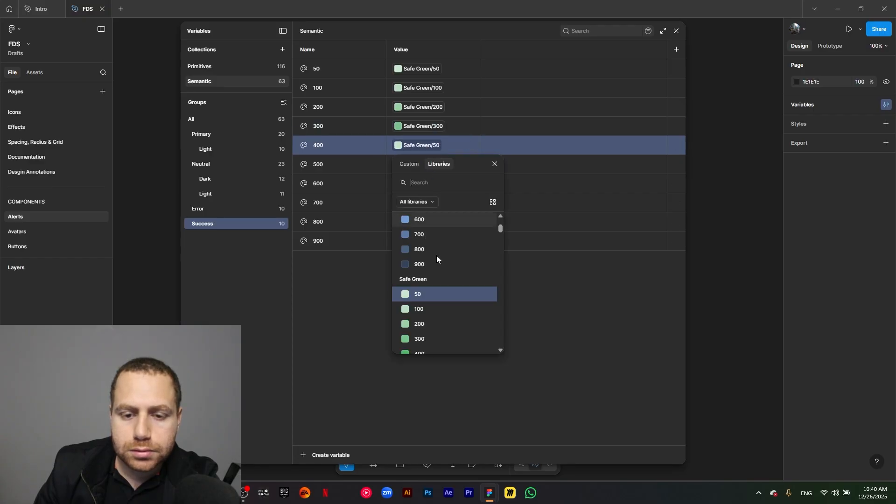
scroll(439, 280, down, 2)
click(444, 307)
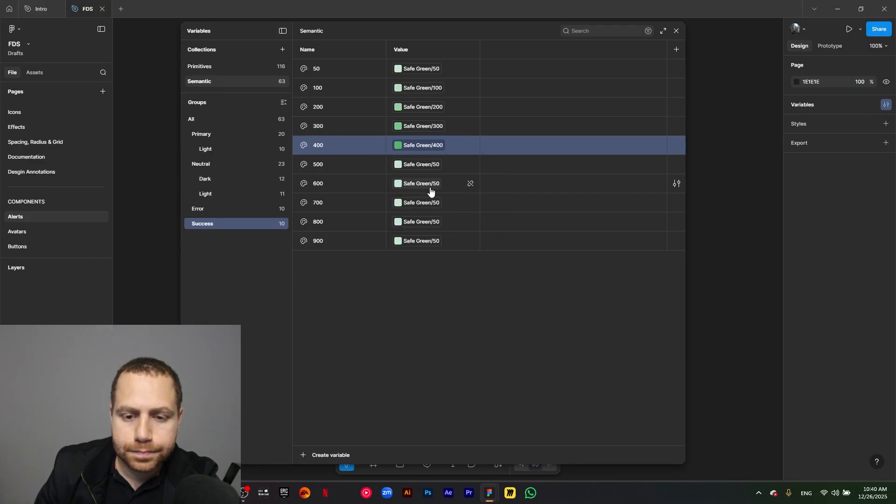
click(424, 166)
scroll(449, 275, down, 3)
click(446, 292)
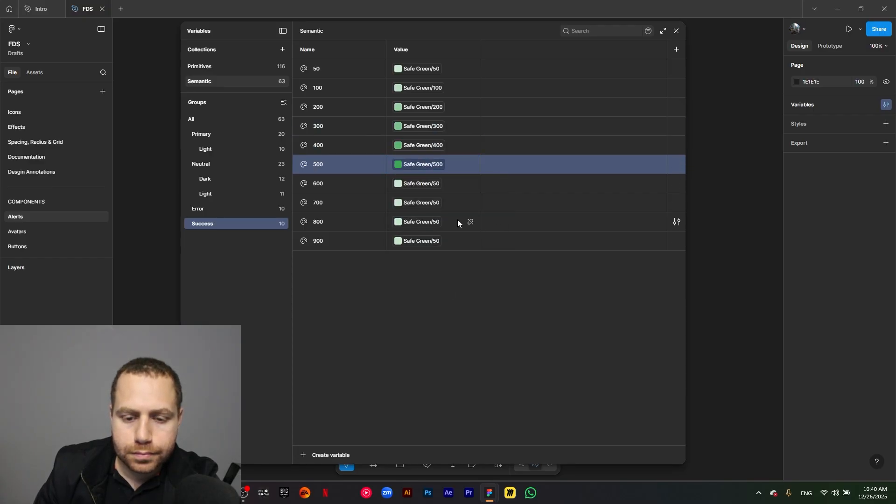
click(436, 186)
scroll(453, 343, down, 2)
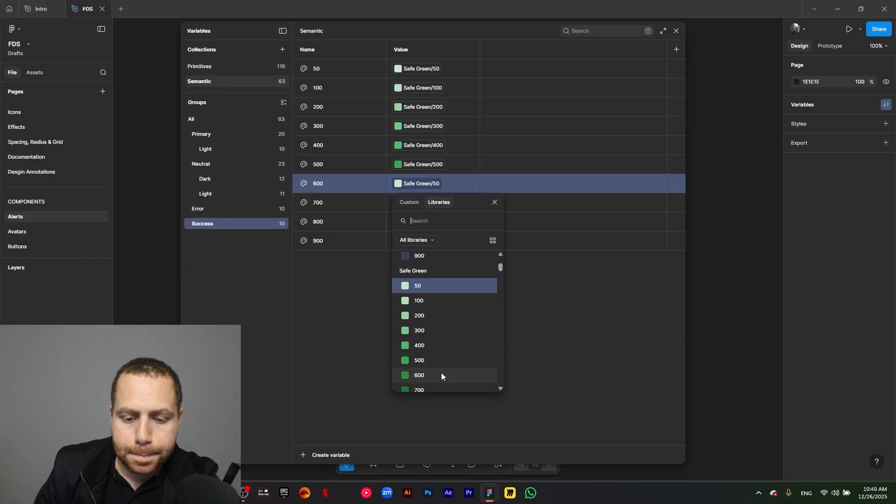
click(441, 373)
- Link the value of the Success variable 700 to the primitive Safe Green/700
click(438, 204)
scroll(438, 298, down, 2)
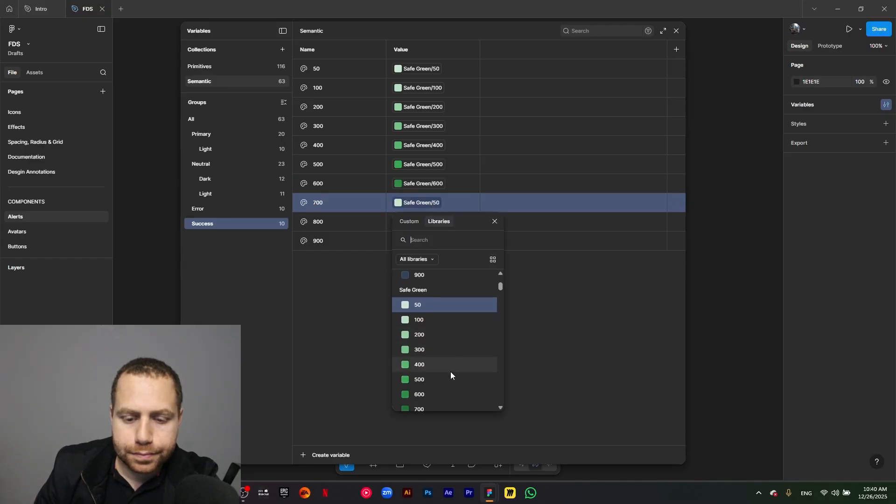
click(447, 394)
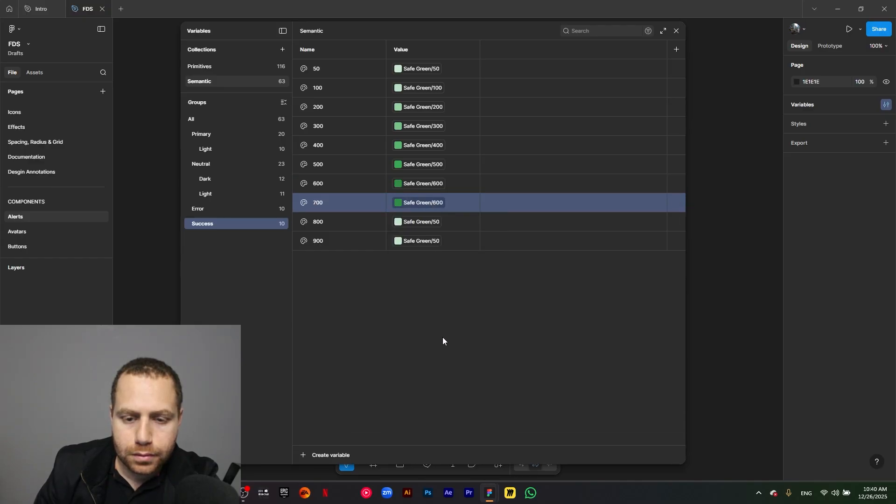
click(436, 204)
scroll(430, 355, down, 2)
click(436, 273)
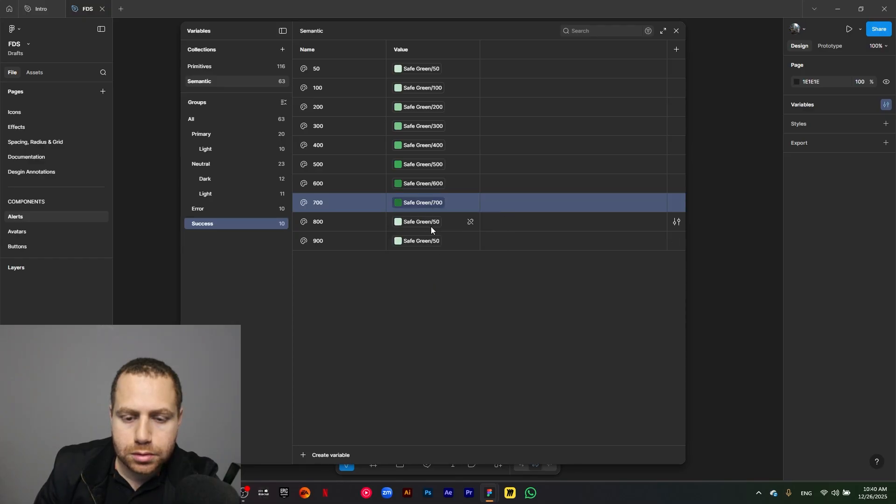
- Link the Success variables 800 and 900 to the primitives Safe Green/800 and Safe Green/900
click(430, 224)
scroll(446, 395, down, 3)
click(441, 398)
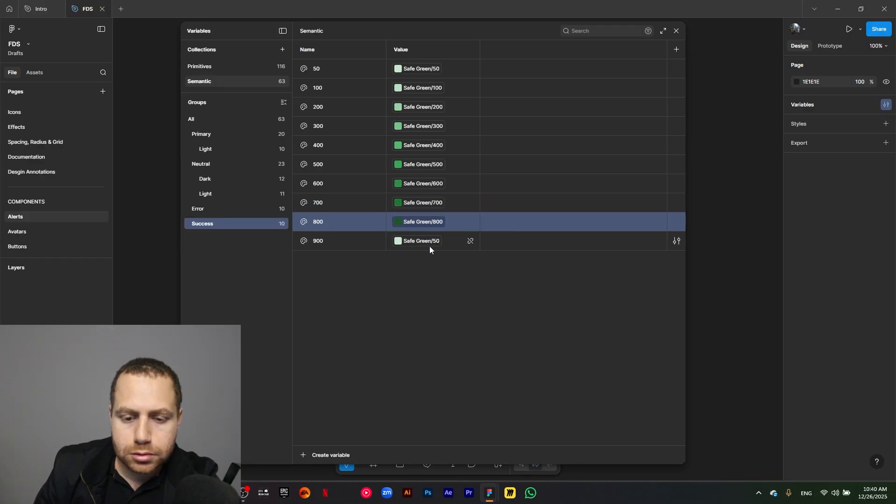
click(430, 243)
scroll(447, 390, down, 3)
click(441, 431)
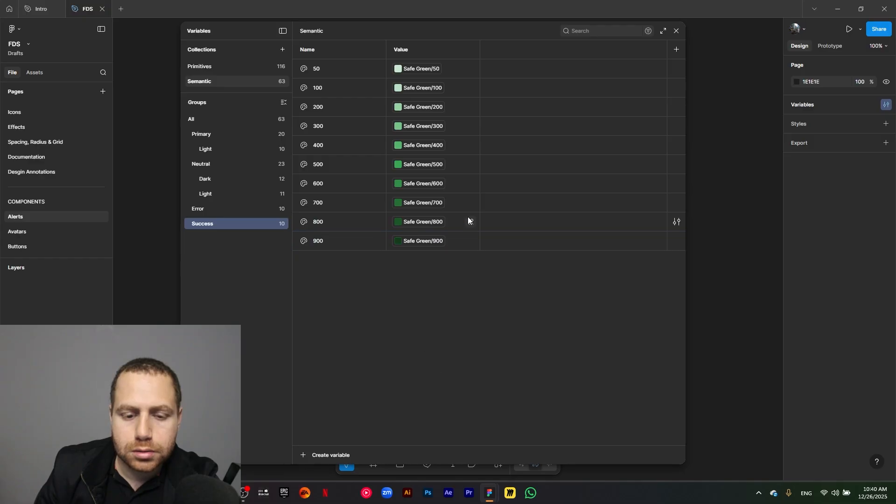
- Show all groups of the Semantic collection and create a new color variable named Warning
click(195, 118)
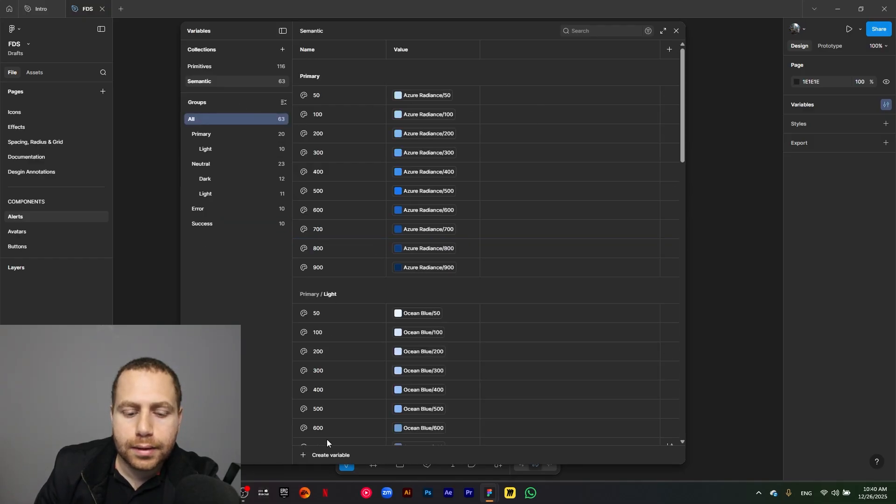
click(304, 455)
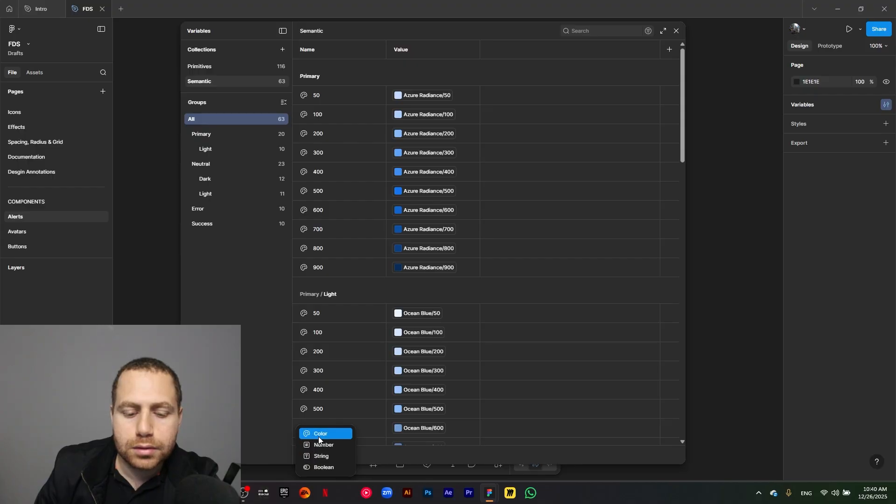
click(319, 436)
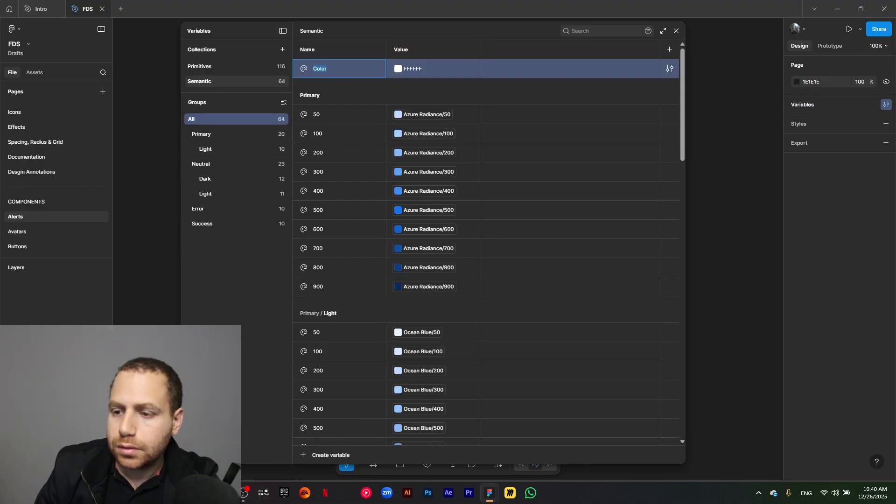
key(Return)
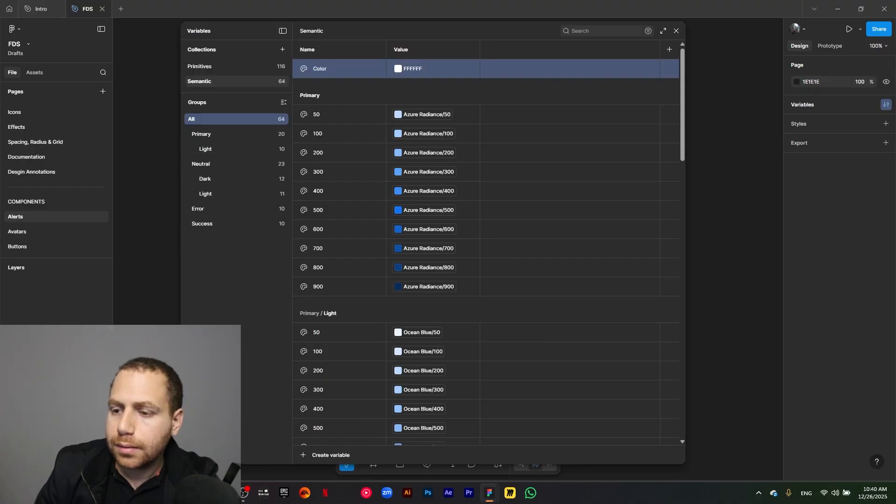
double_click(324, 71)
text(Warning)
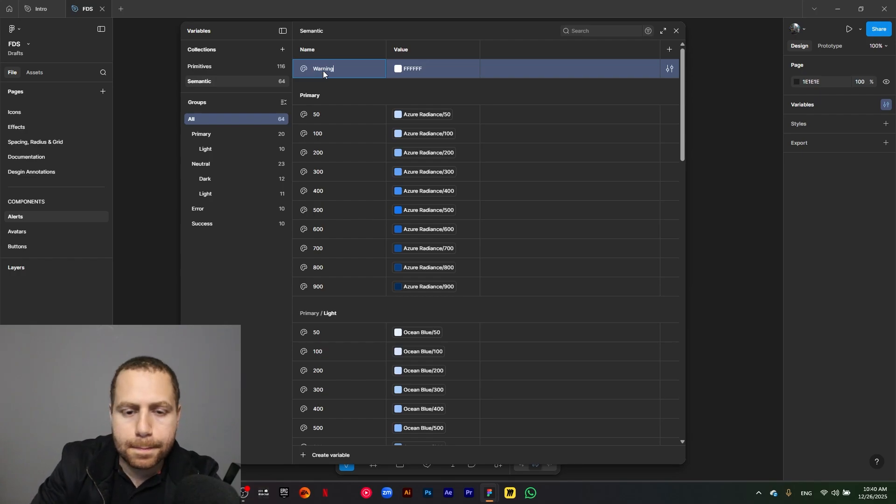
- Link the value of the Warning variable to the primitive Lemon Orange/50, searching the libraries for "or"
click(402, 76)
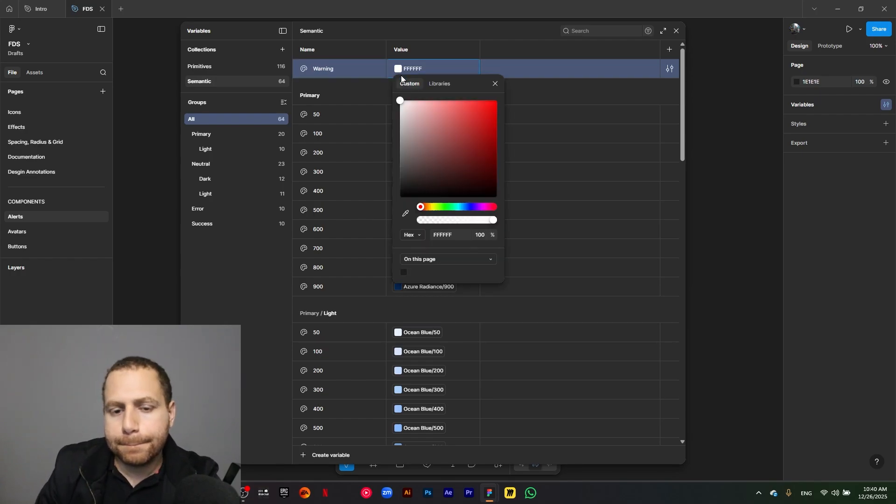
click(445, 86)
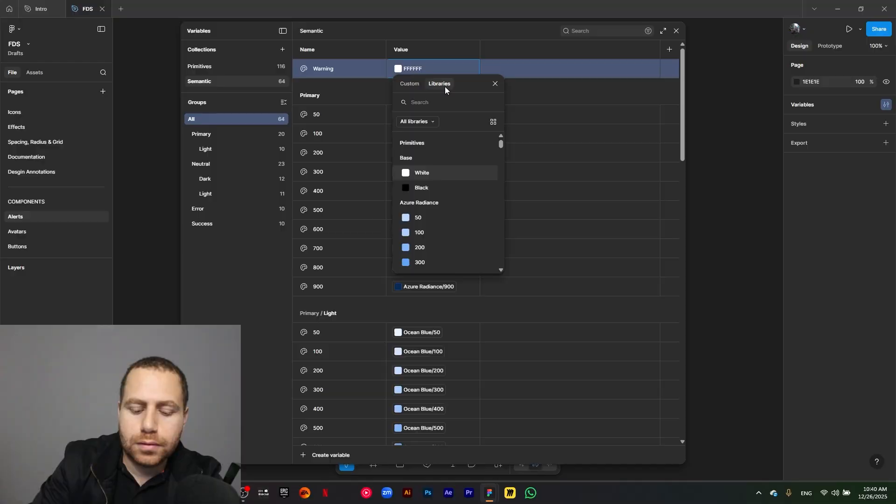
text(or)
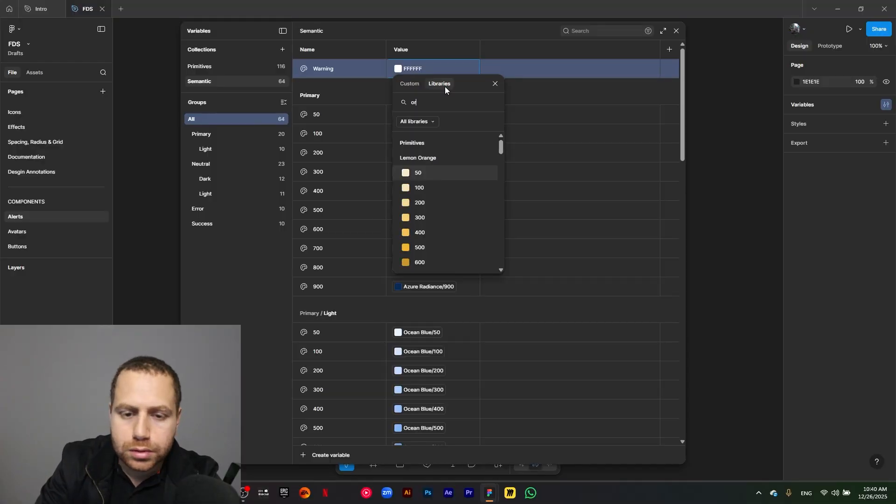
click(422, 173)
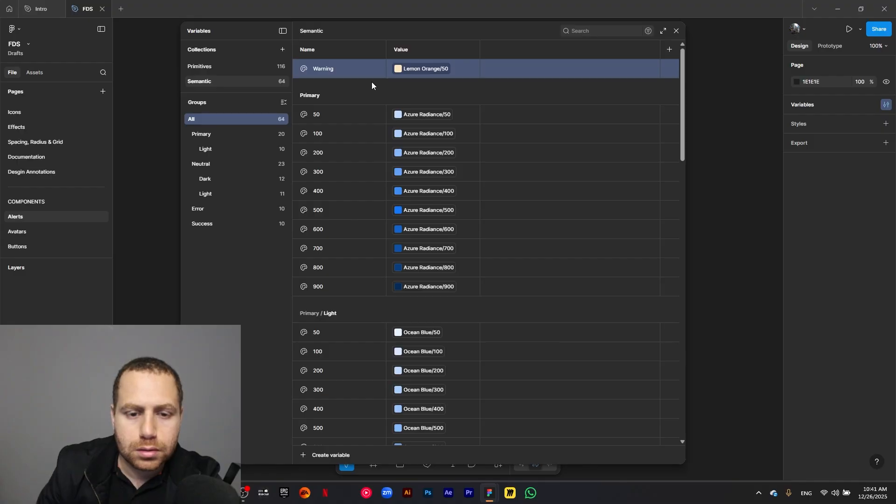
- Rename the Warning variable as Warning/50 so that it sits in its own group
double_click(338, 69)
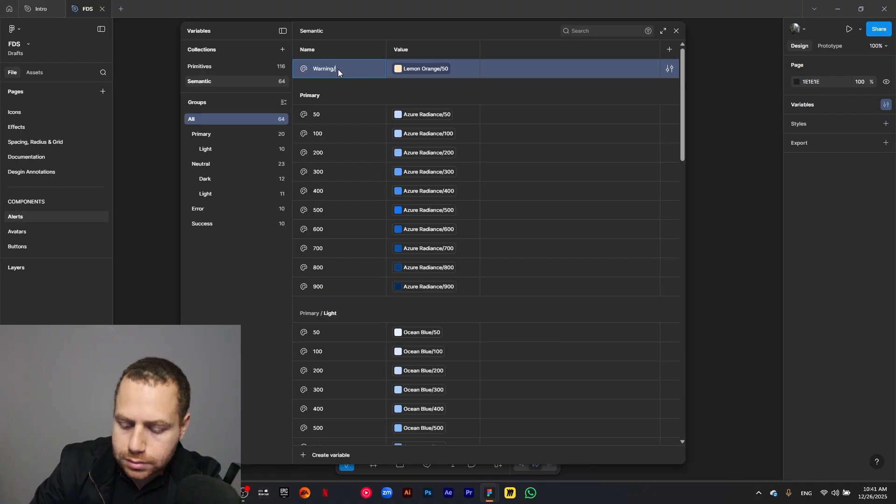
text(/50)
key(Return)
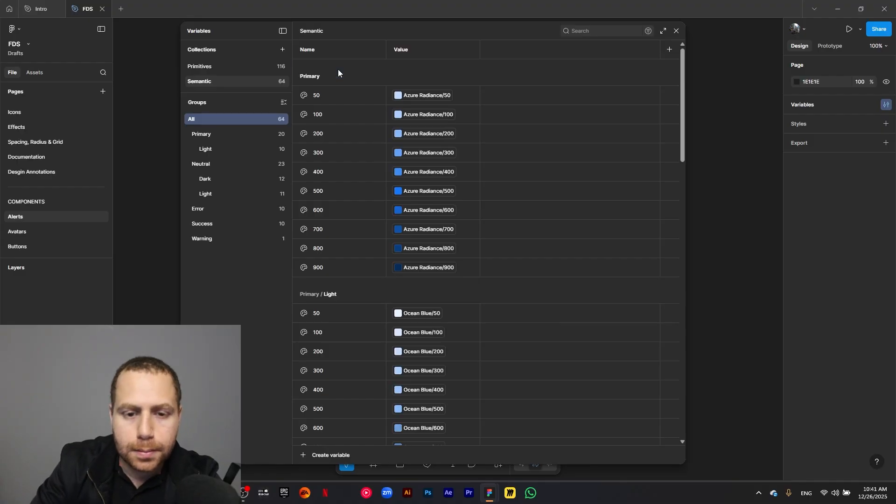
- Duplicate the variable 50 in the Warning group to create nine copies
click(221, 238)
key(ctrl+d)
key(ctrl+d)
key(ctrl+d)
key(ctrl+d)
key(ctrl+d)
key(ctrl+d)
key(ctrl+d)
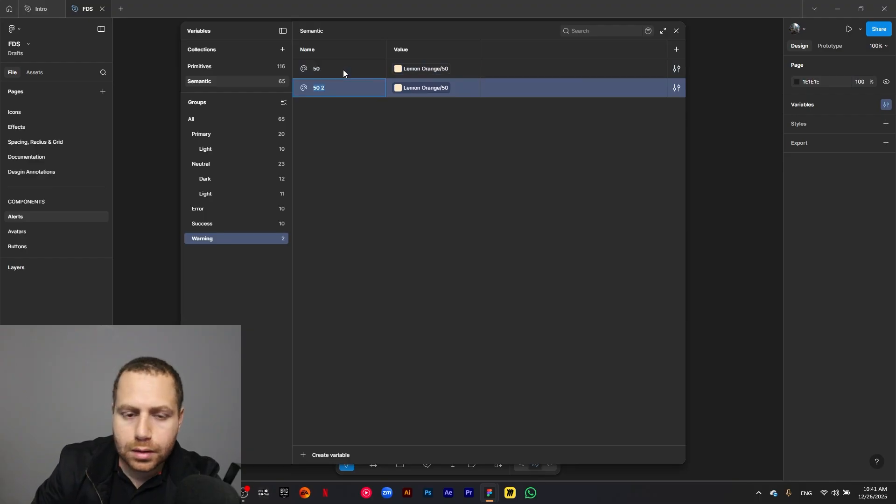
key(ctrl+d)
key(ctrl+d)
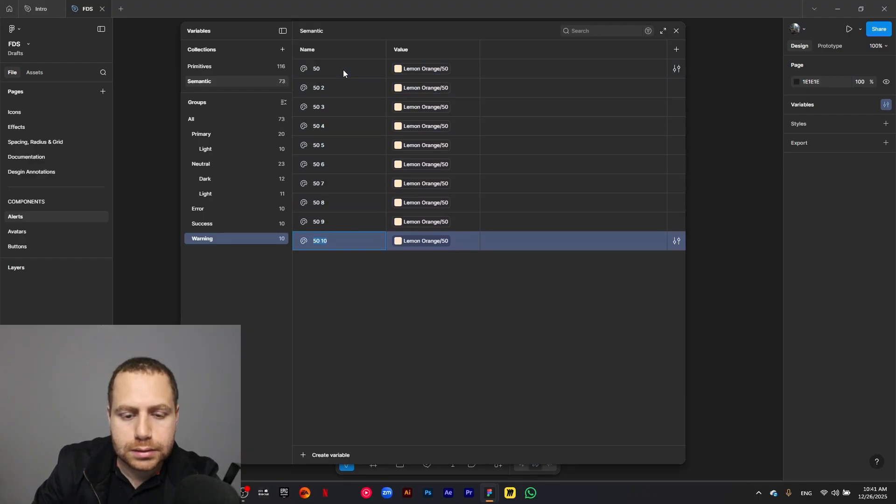
key(Escape)
- Rename the first three copies in the Warning group as 100, 200 and 300
click(319, 89)
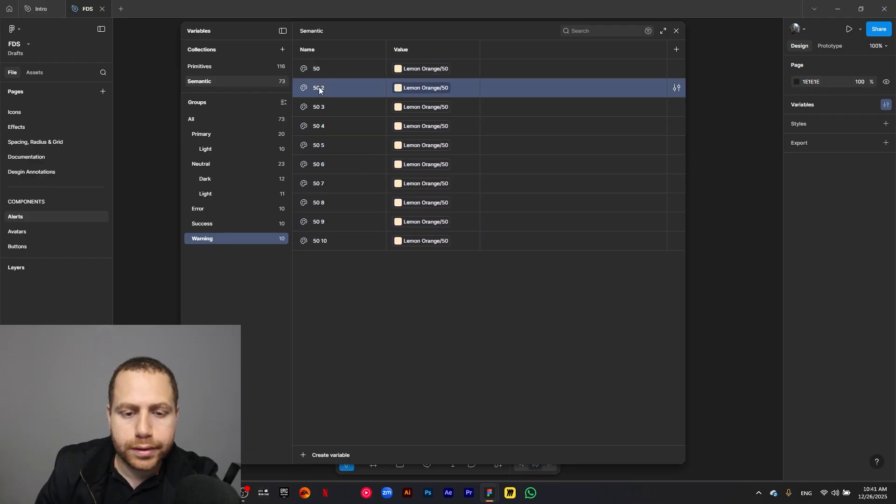
double_click(319, 89)
text(100)
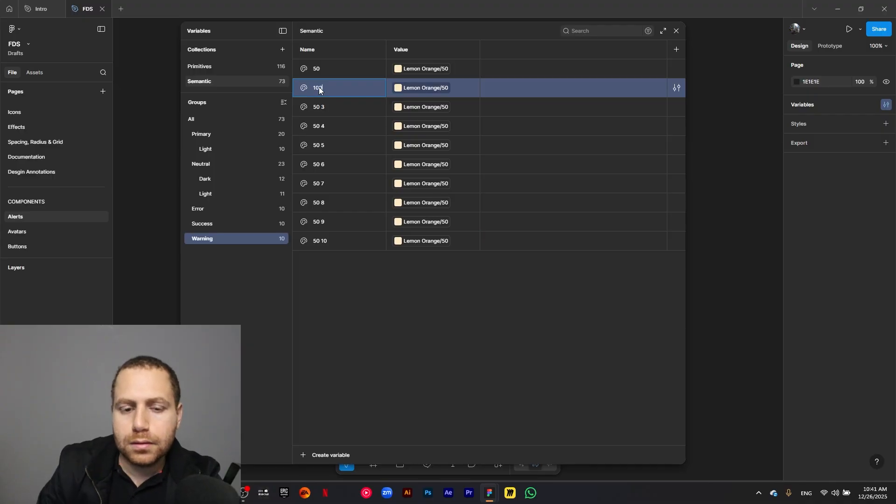
double_click(313, 107)
text(200)
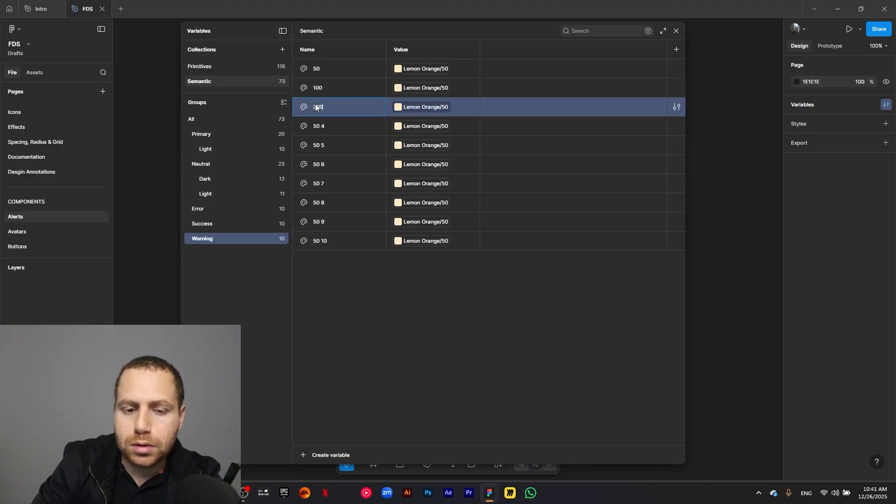
double_click(324, 130)
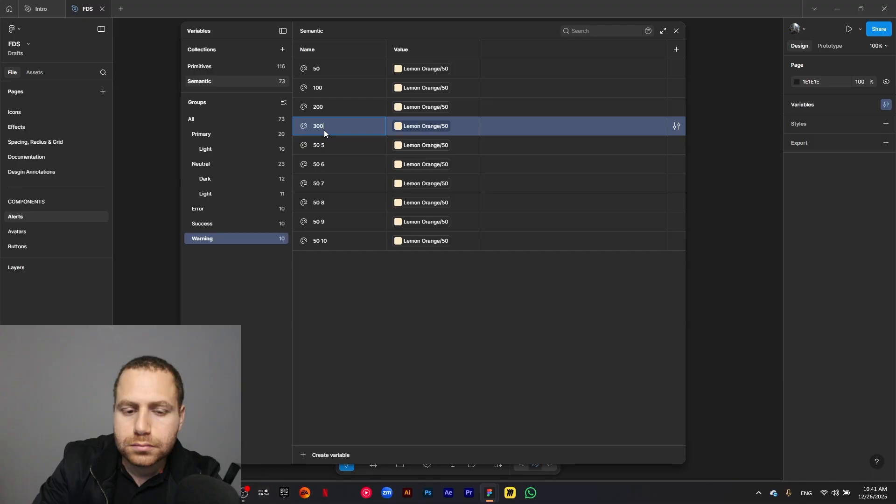
- Rename the next four copies in the Warning group as 400, 500, 600 and 700
double_click(320, 144)
text(40)
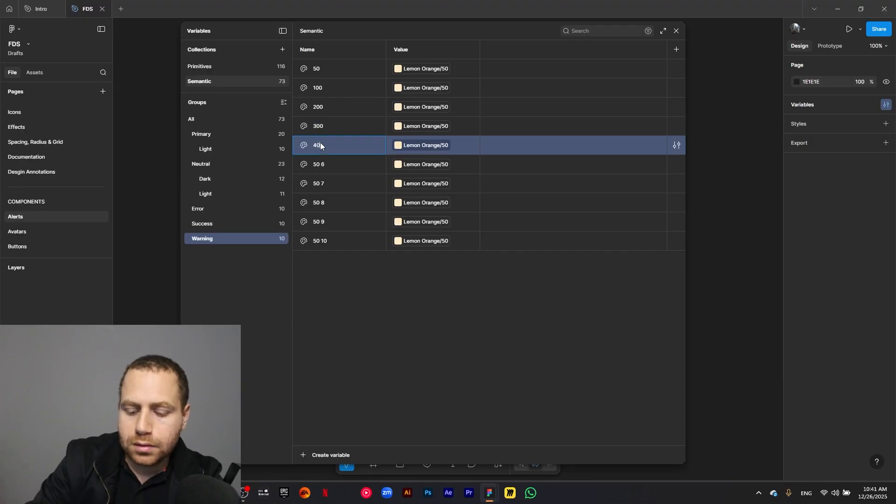
text(0)
double_click(321, 161)
text(5)
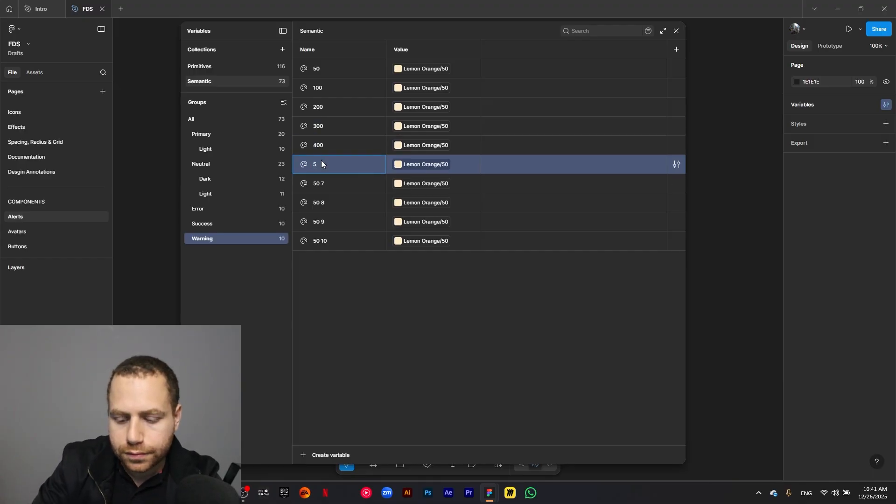
text(00)
double_click(322, 182)
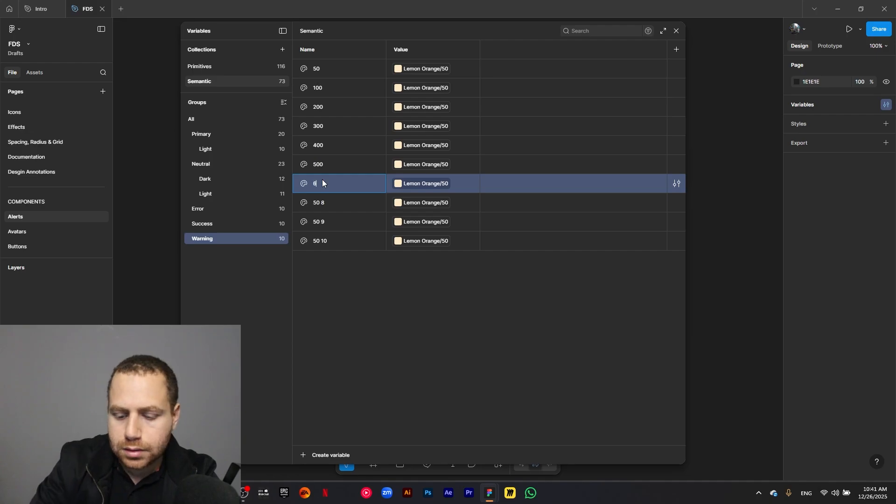
double_click(323, 202)
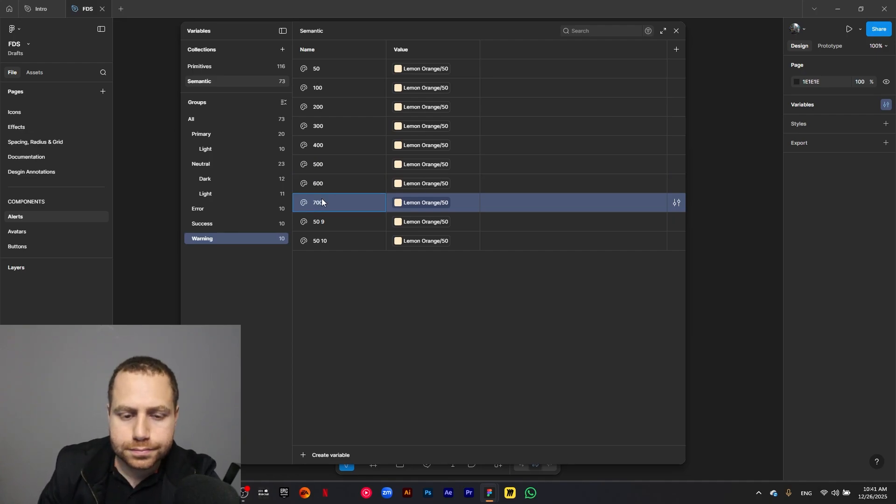
- Rename the last two copies in the Warning group as 800 and 900
double_click(317, 226)
text(800)
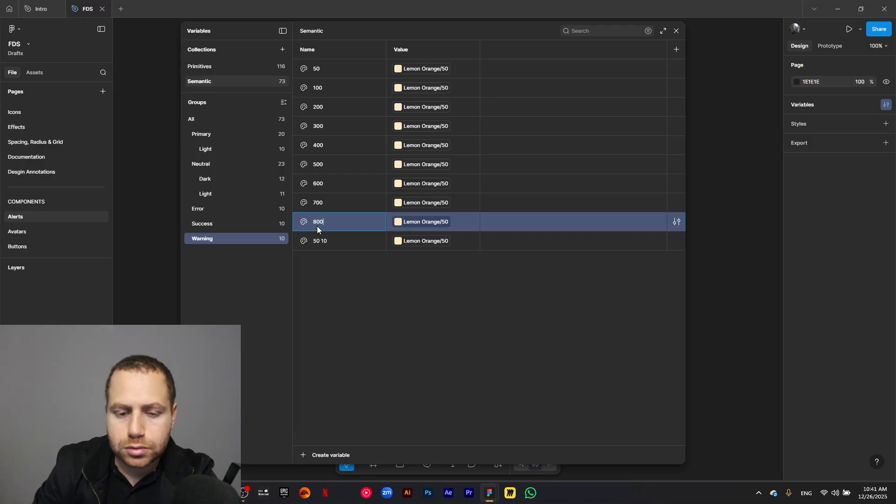
click(329, 239)
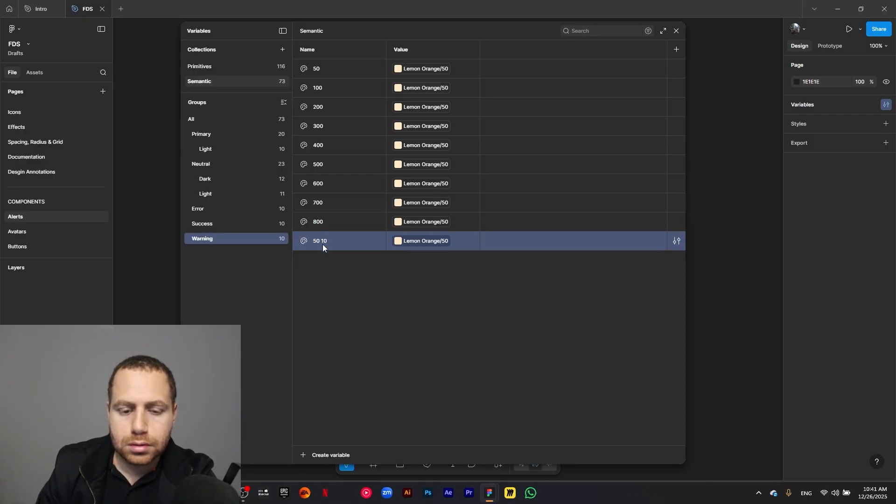
double_click(323, 244)
text(900)
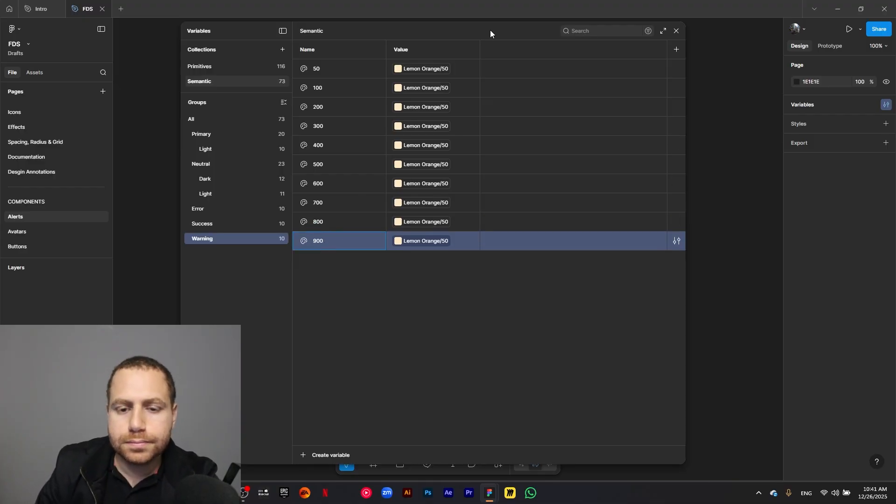
- Link the Warning variables 100, 200, 300 and 400 to the primitives Lemon Orange/100, /200, /300 and /400 respectively
click(425, 89)
click(421, 254)
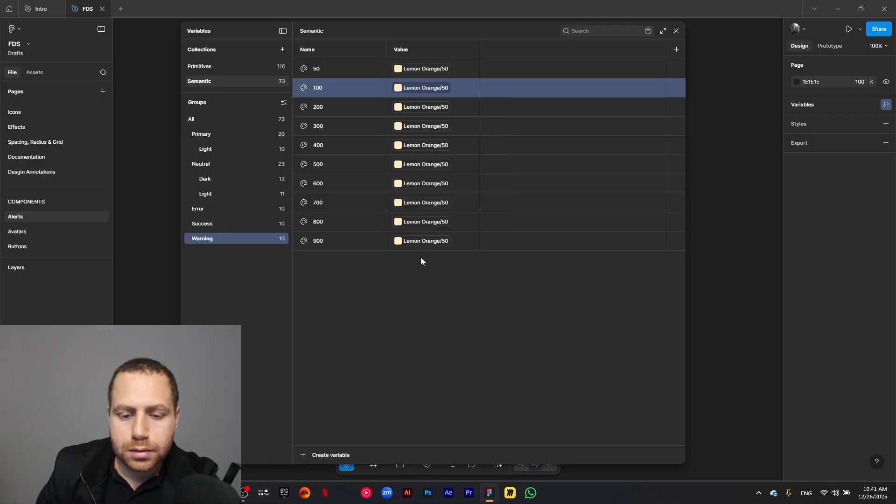
click(426, 107)
click(440, 288)
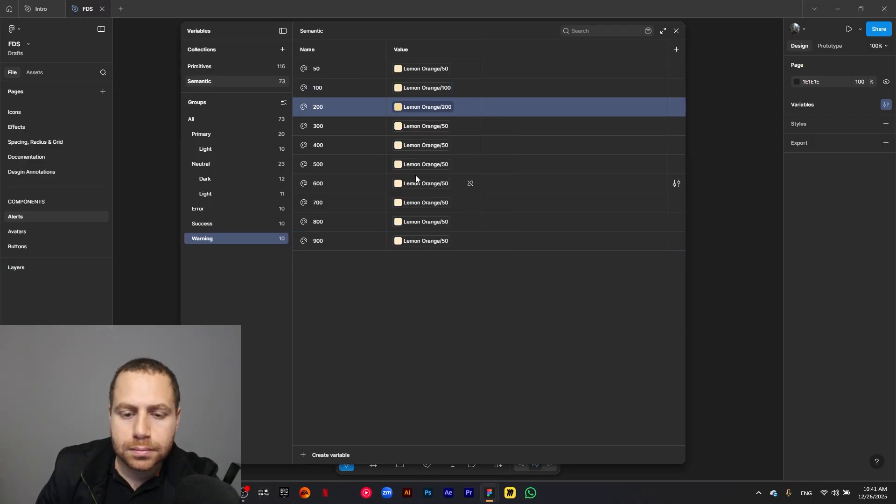
click(424, 127)
click(429, 320)
click(441, 146)
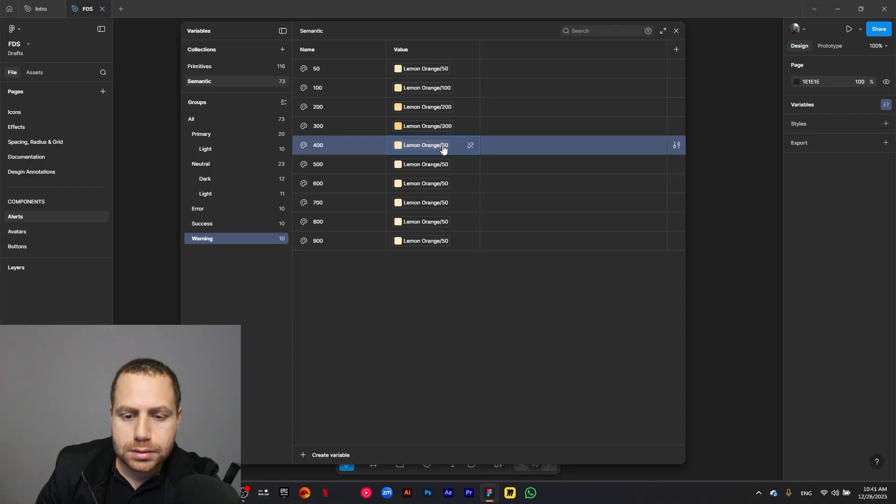
click(435, 310)
- Link the Warning variables 500, 600 and 700 to the primitives Lemon Orange/500, Lemon Orange/600 and Lemon Orange/700 respectively
click(430, 171)
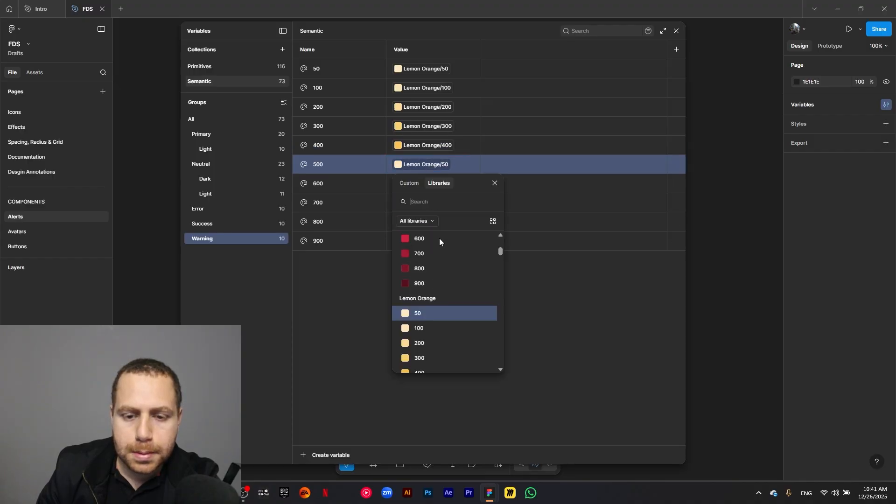
scroll(436, 348, down, 3)
click(434, 248)
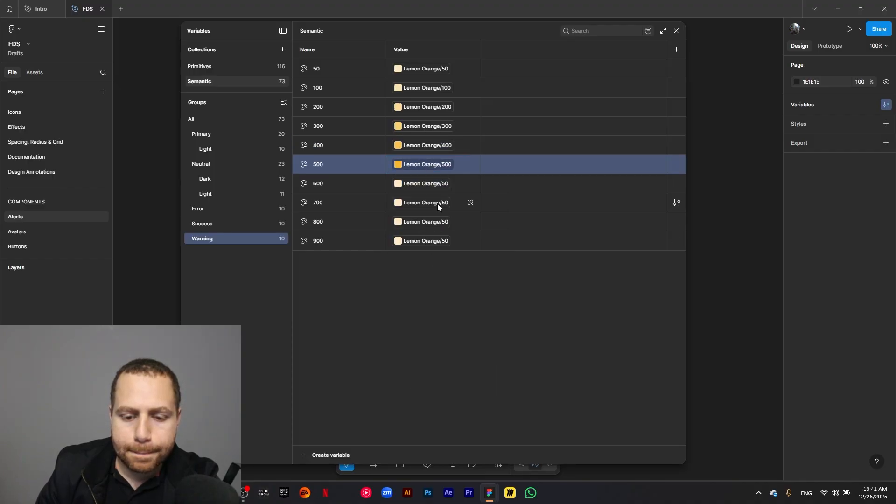
click(434, 184)
scroll(436, 336, down, 2)
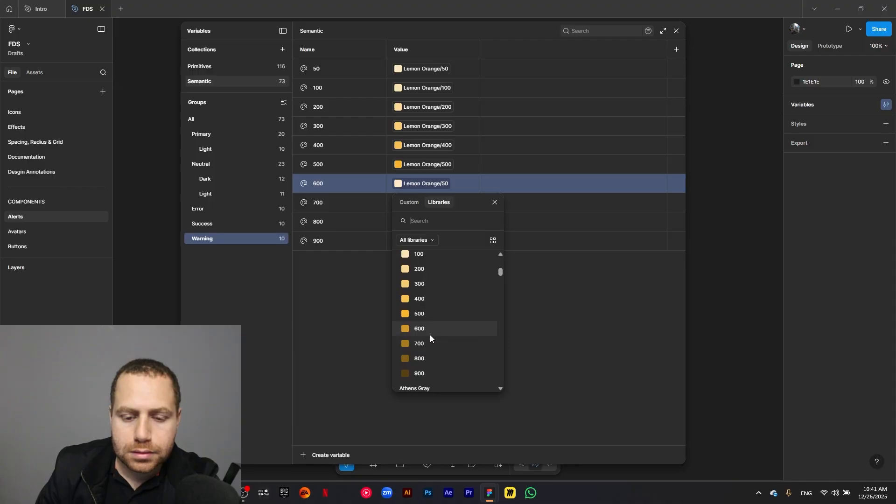
click(430, 334)
click(436, 200)
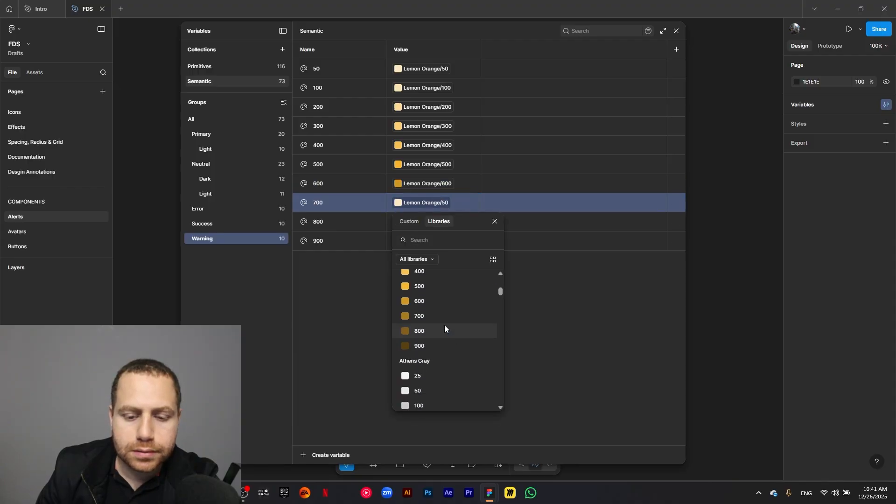
click(445, 325)
- Link the Warning variables 800 and 900 to the primitives Lemon Orange/800 and Lemon Orange/900 respectively
click(427, 227)
scroll(414, 365, down, 2)
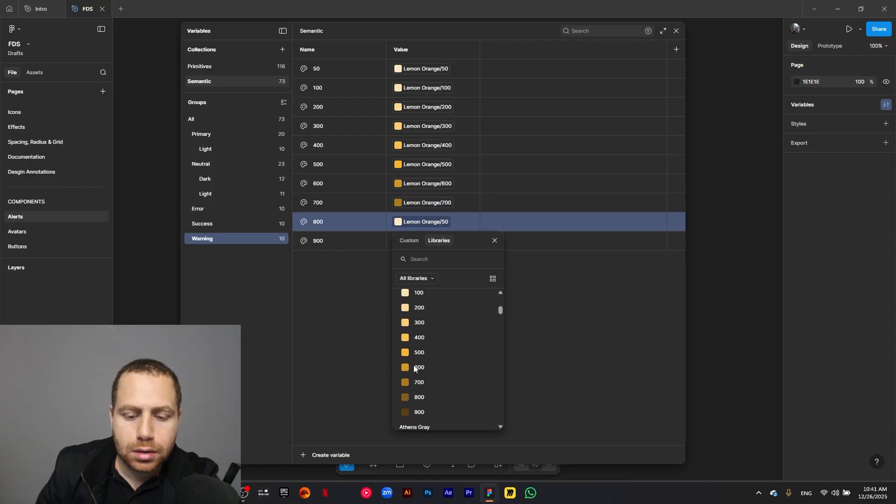
click(434, 397)
click(434, 241)
scroll(454, 357, down, 2)
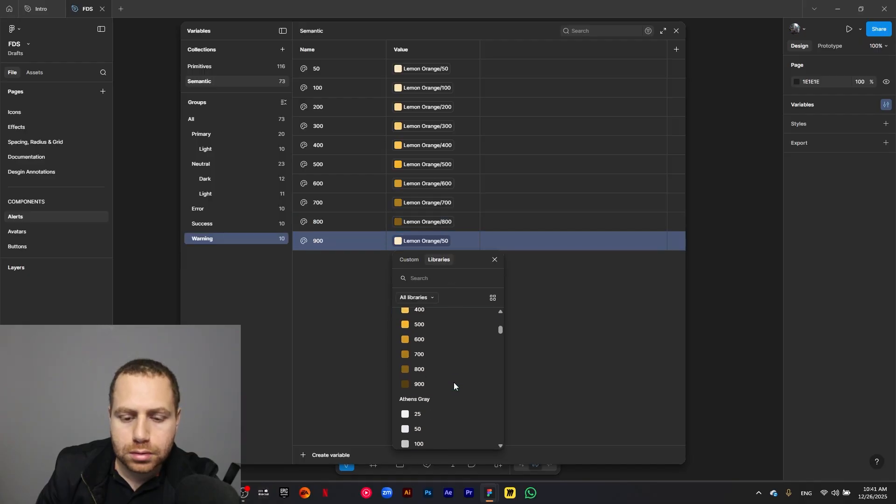
click(454, 385)
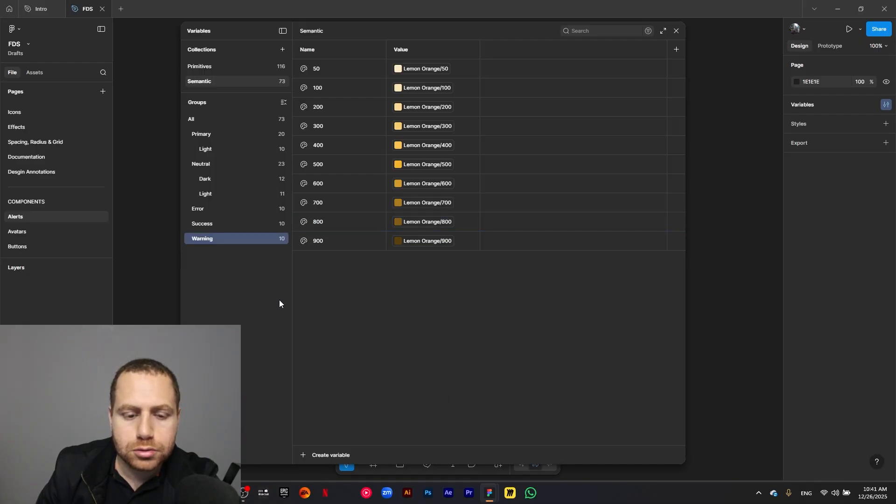
- Show all Semantic variables and create a color variable named Information
click(221, 119)
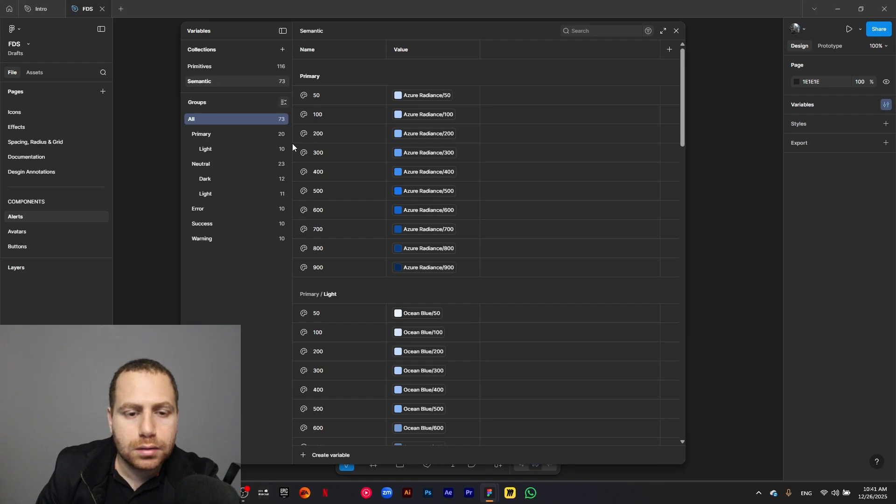
click(309, 455)
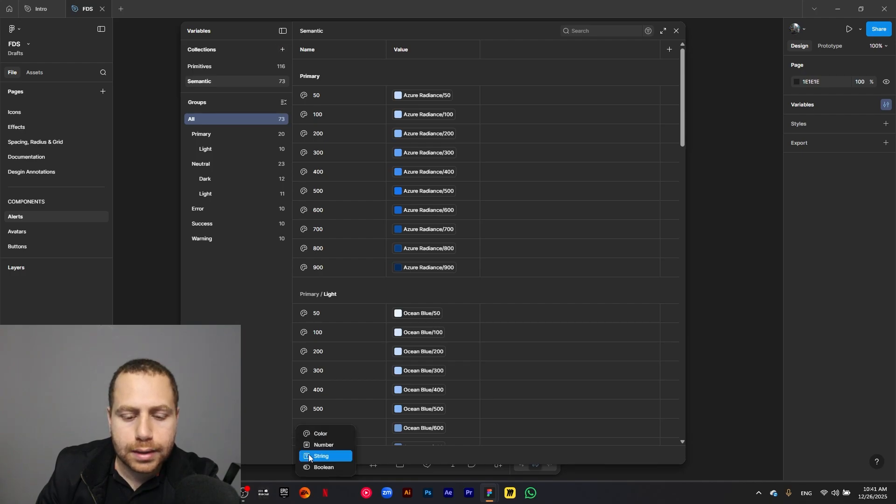
click(327, 434)
text(Information)
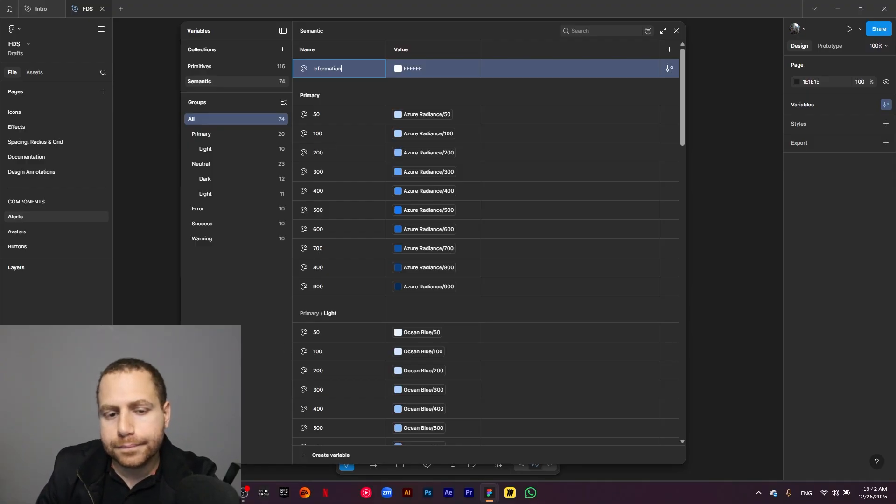
key(Return)
- Rename the Information variable as Information/59 so that it sits in its own group
double_click(346, 69)
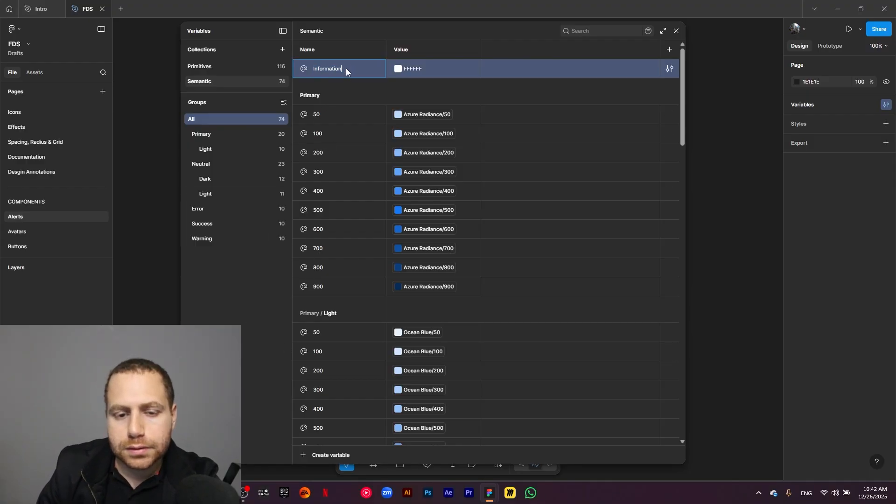
text(/59)
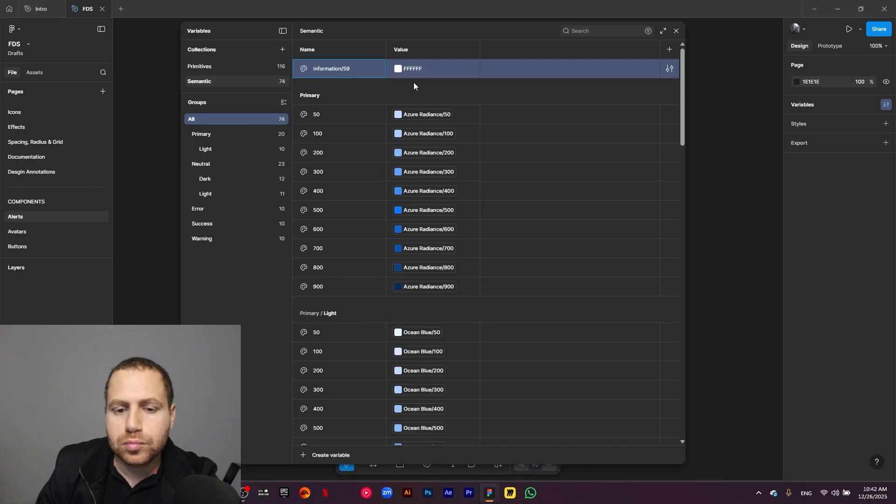
key(Return)
- Open the Information group and link its variable's value to the primitive Pale Blue/50
click(220, 253)
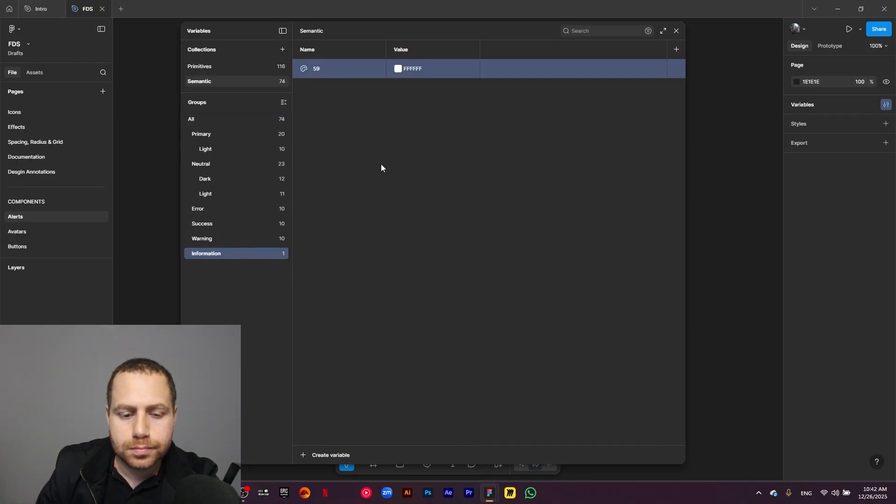
click(398, 69)
click(438, 175)
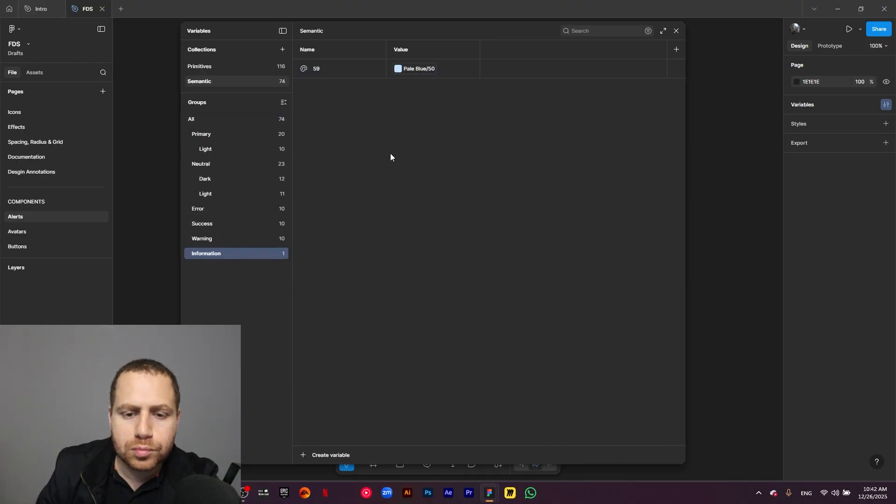
- Correct the name of the variable in the Information group to 50
double_click(354, 74)
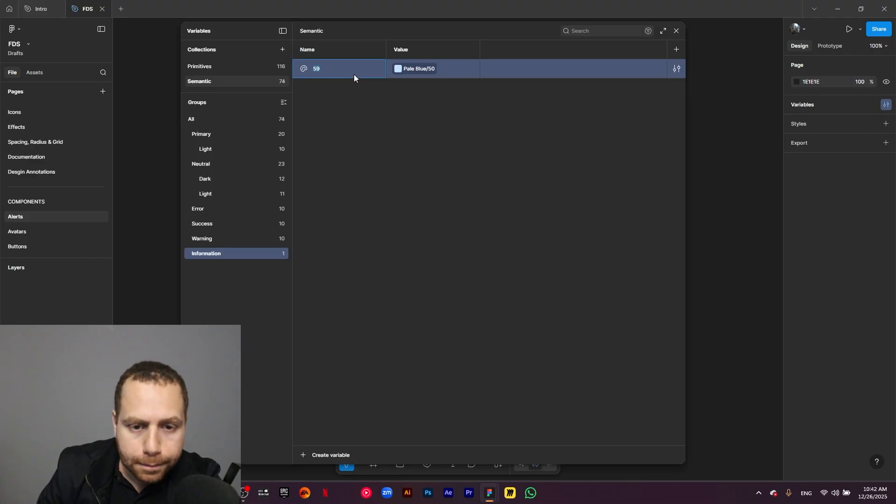
text(50)
key(Return)
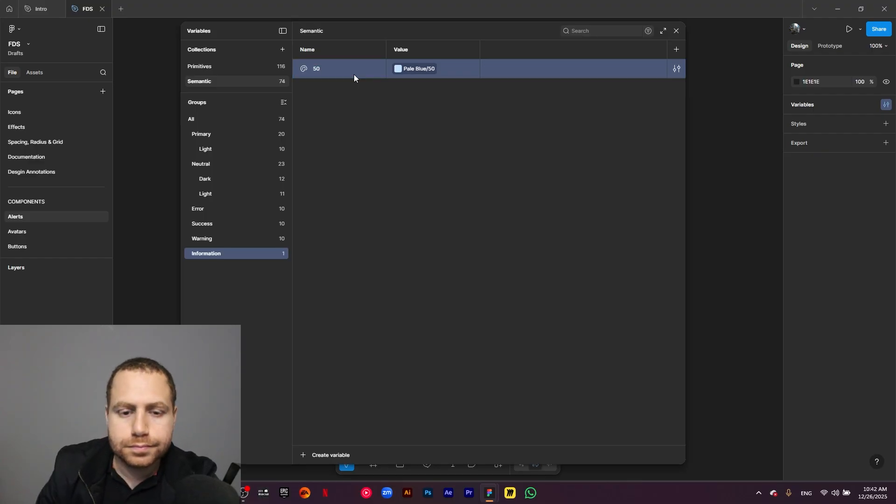
- Duplicate the variable 50 in the Information group to create nine copies
key(ctrl+d)
key(ctrl+d)
key(ctrl+d)
key(ctrl+d)
key(ctrl+d)
key(ctrl+d)
key(ctrl+d)
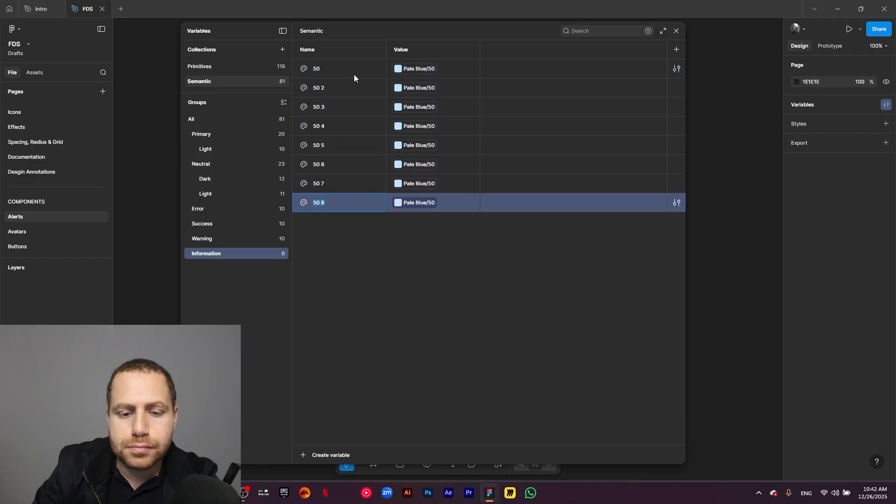
key(ctrl+d)
key(ctrl+d)
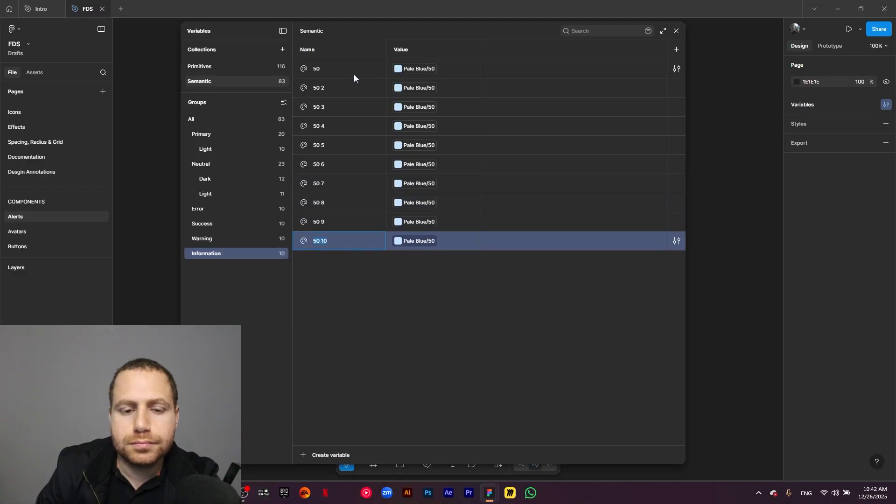
- Rename the first three copies in the Information group as 100, 200 and 300
click(321, 88)
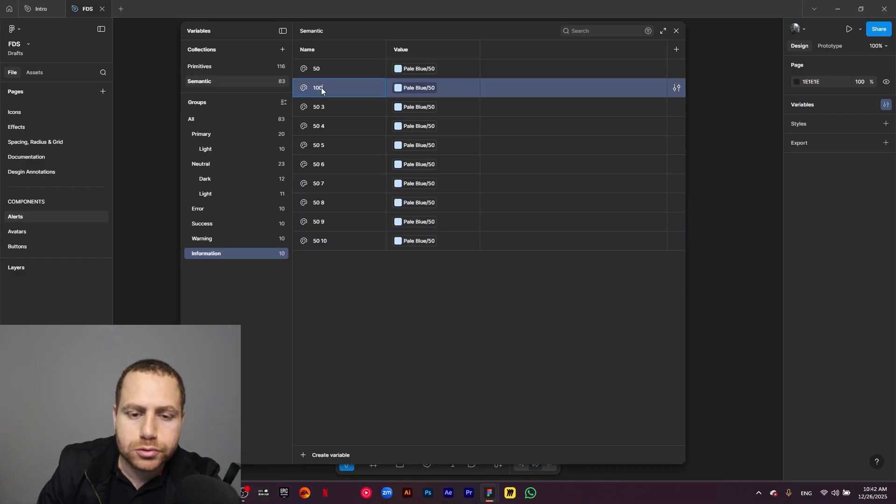
click(316, 111)
text(200)
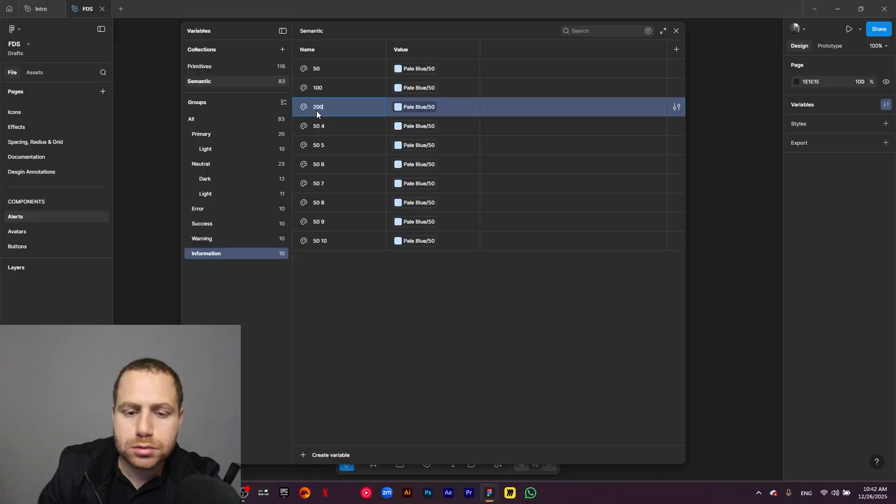
click(323, 122)
text(300)
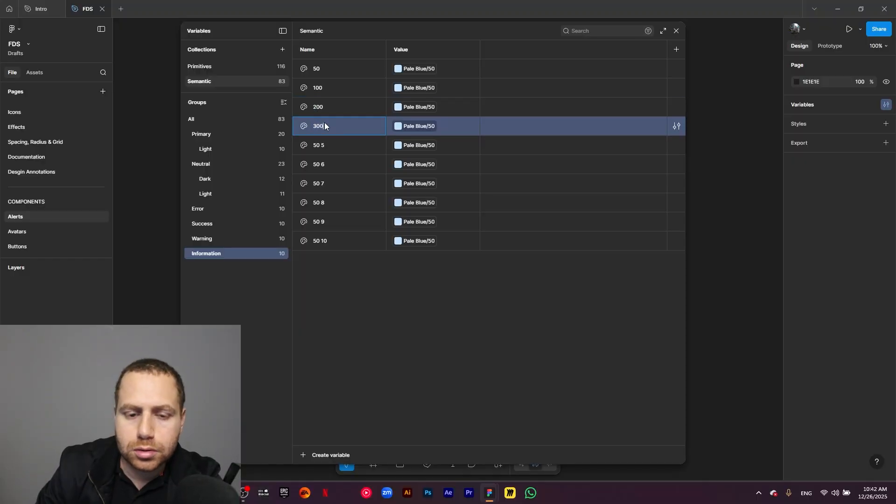
- Rename the next four copies in the Information group as 400, 500, 600 and 700
click(319, 147)
text(400)
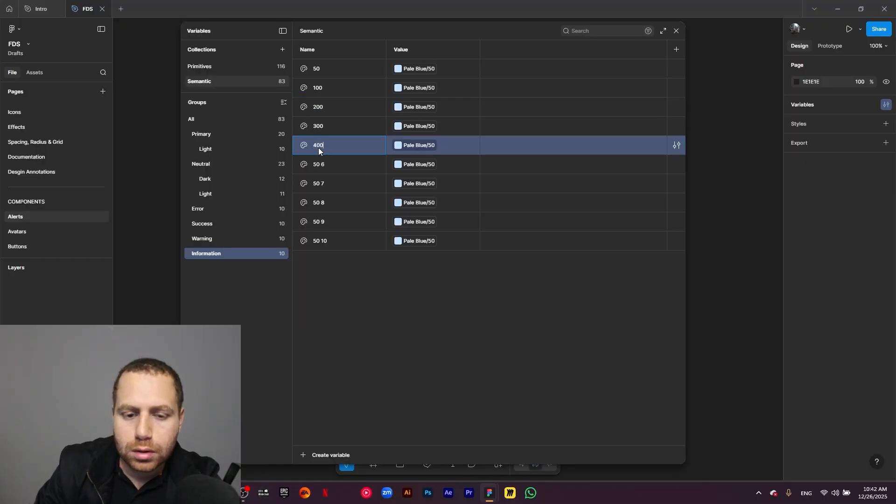
click(318, 164)
text(5)
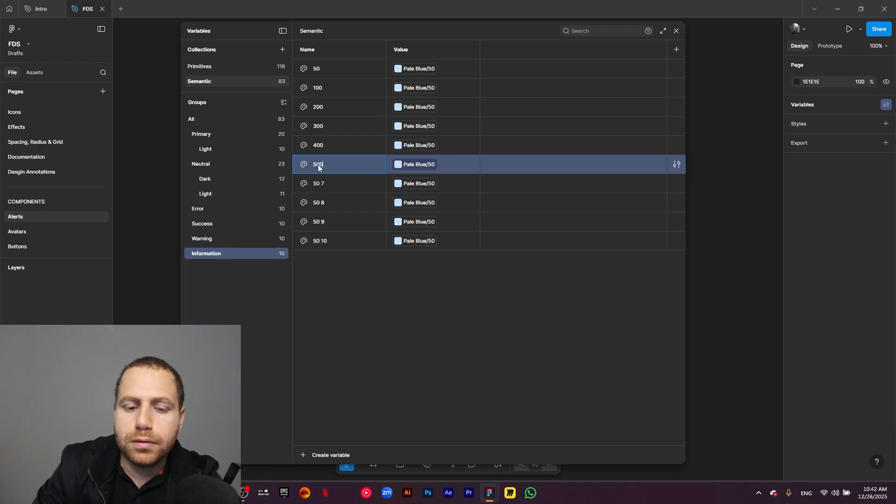
click(324, 184)
text(600)
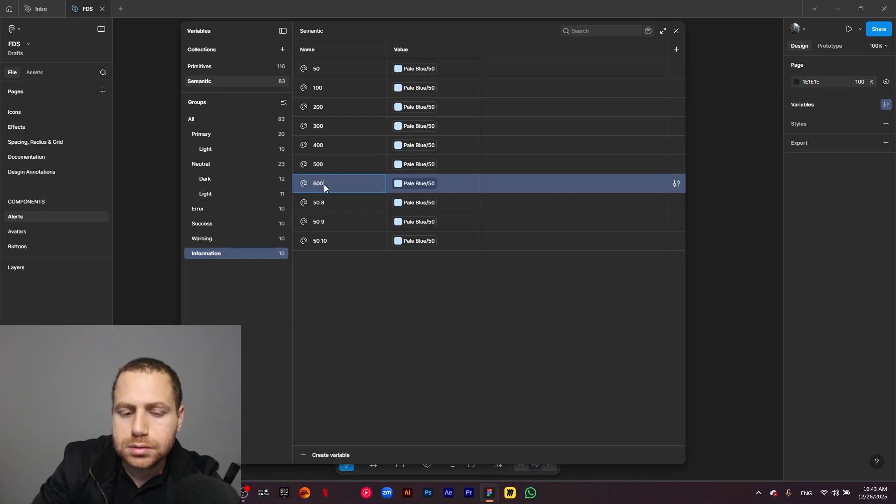
click(321, 206)
text(700)
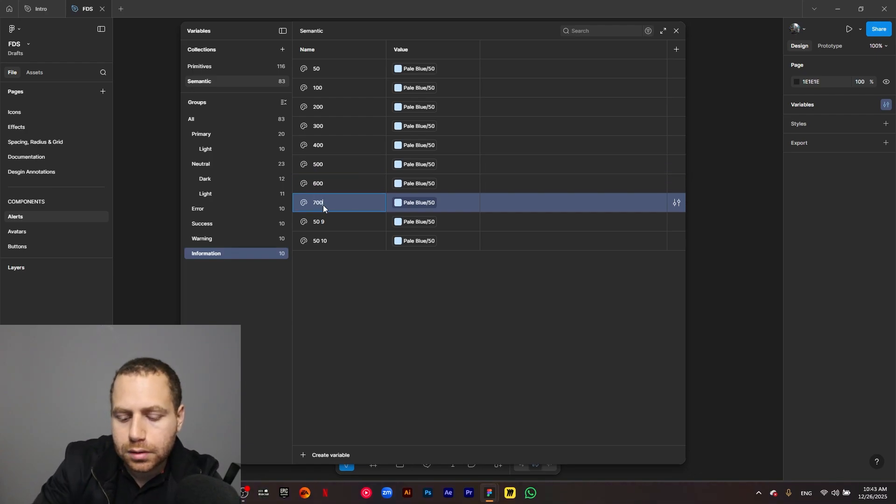
- Rename the last two copies in the Information group as 800 and 900
click(322, 225)
text(800)
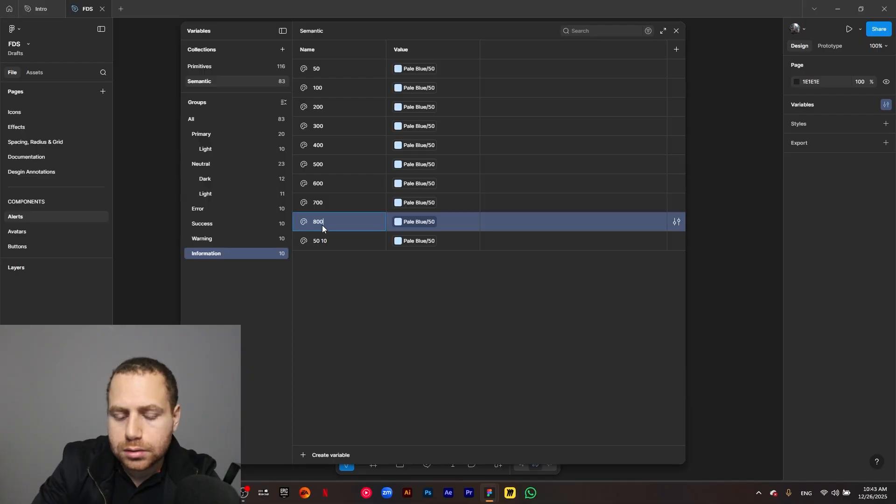
click(323, 236)
text(9)
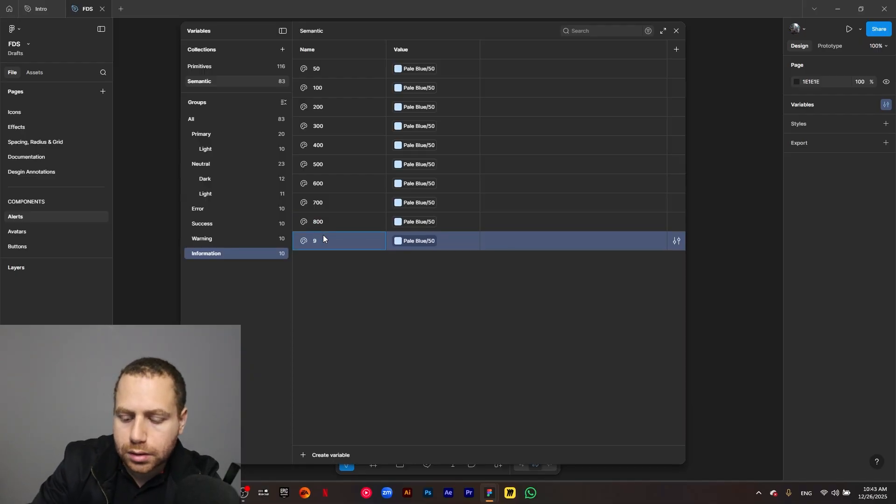
text(00)
- Link the Information variables 100, 200 and 300 to Pale Blue/100, Pale Blue/200 and Pale Blue/300
click(432, 88)
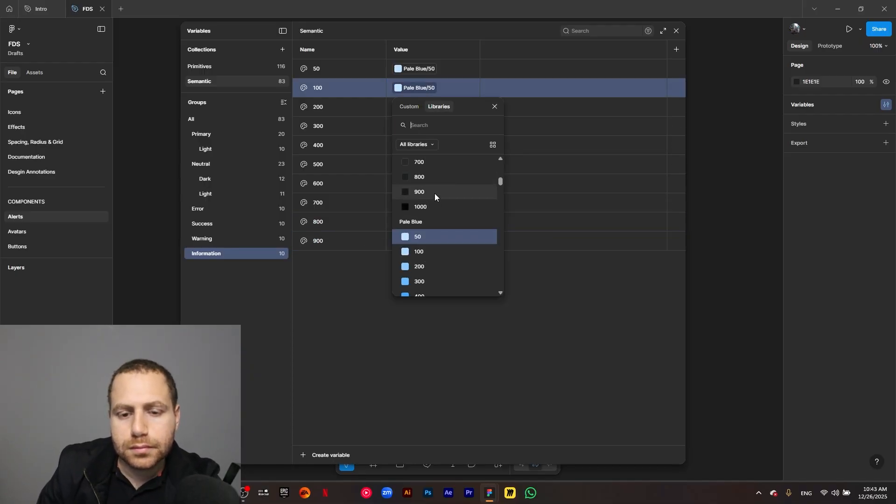
click(433, 251)
click(419, 107)
click(443, 286)
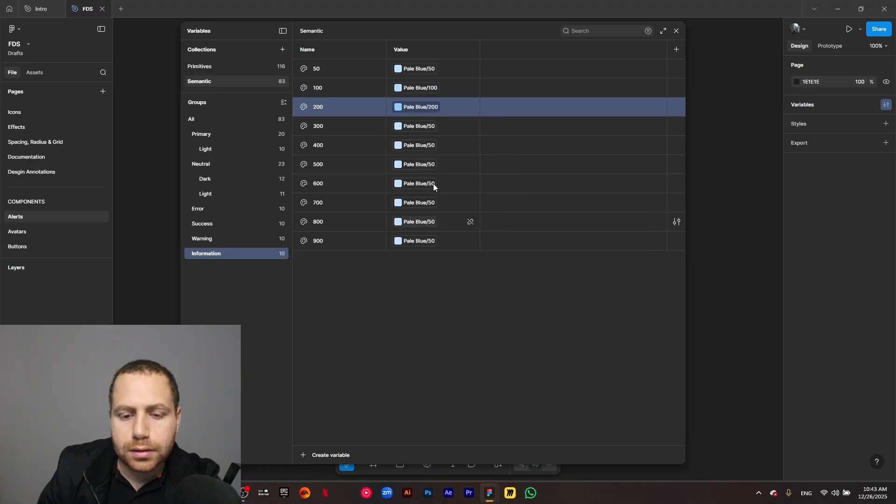
click(420, 126)
click(444, 303)
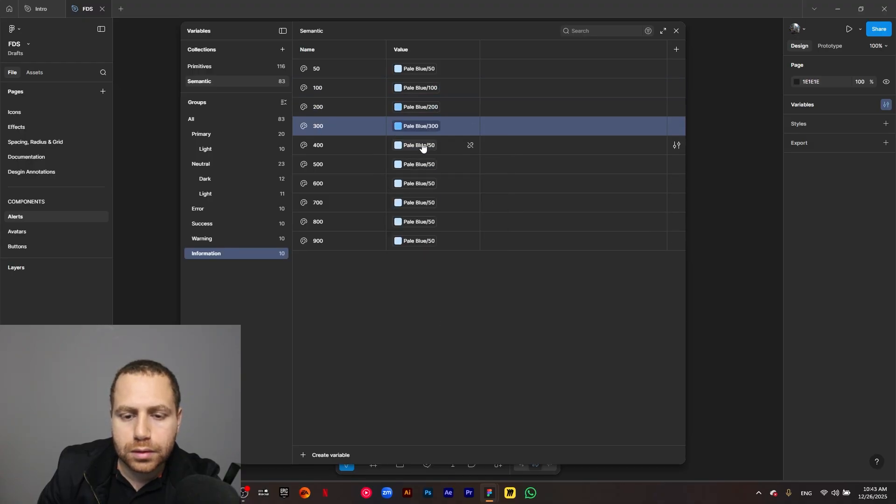
- Link the Information variables 400, 500 and 600 to Pale Blue/400, Pale Blue/500 and Pale Blue/600
click(423, 146)
scroll(441, 309, down, 2)
click(432, 276)
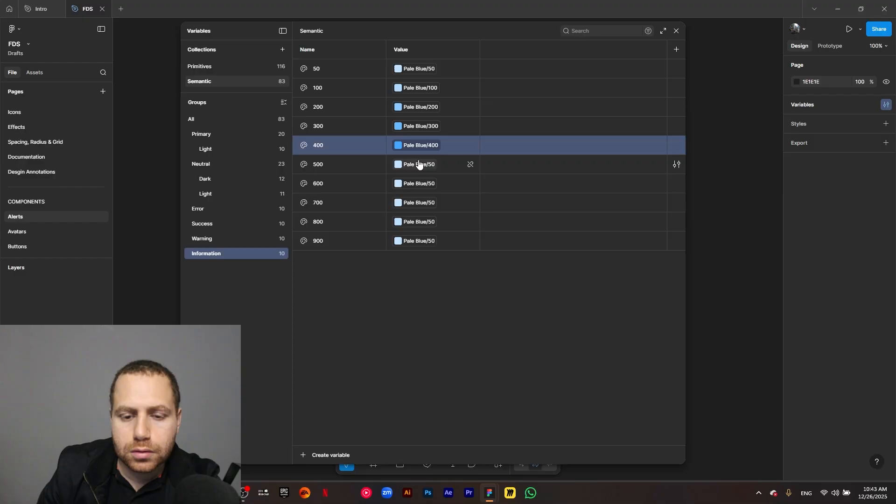
click(419, 164)
scroll(440, 304, down, 2)
click(431, 252)
click(428, 185)
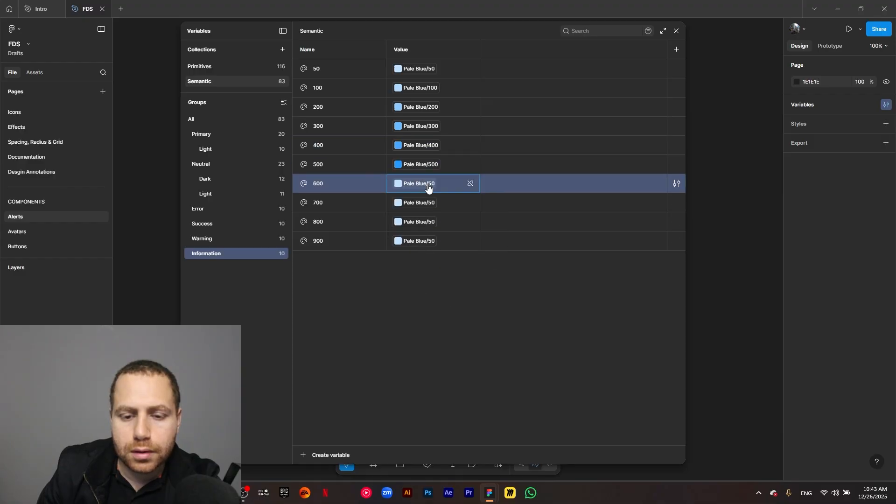
click(428, 185)
scroll(442, 298, down, 2)
scroll(443, 290, up, 1)
click(444, 290)
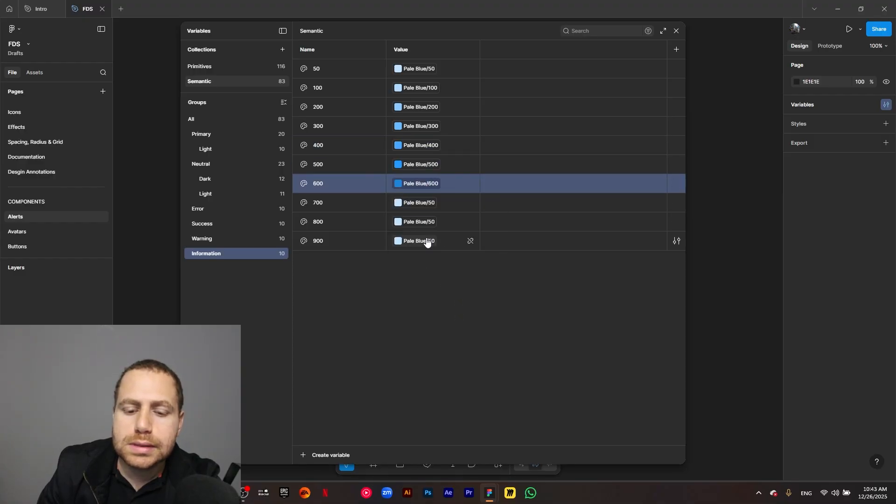
- Link the Information variables 700, 800 and 900 to Pale Blue/700, Pale Blue/800 and Pale Blue/900
click(422, 204)
scroll(450, 336, down, 2)
click(447, 328)
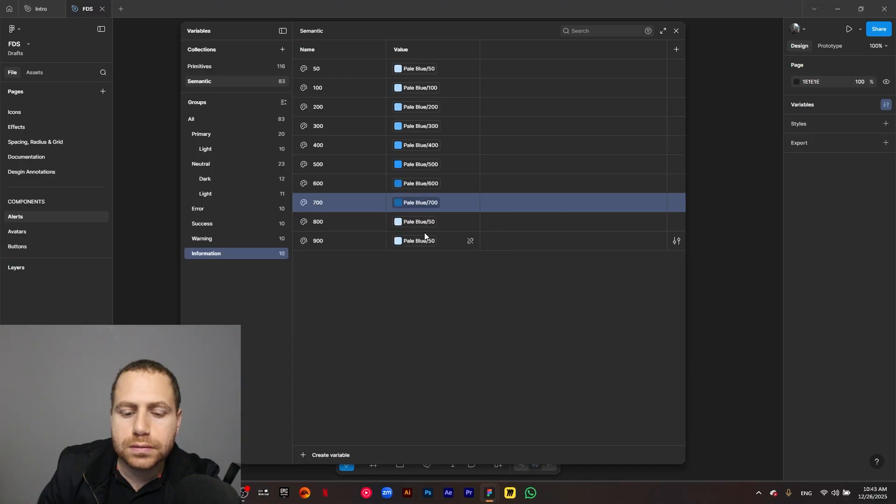
click(419, 222)
scroll(439, 331, down, 2)
click(439, 349)
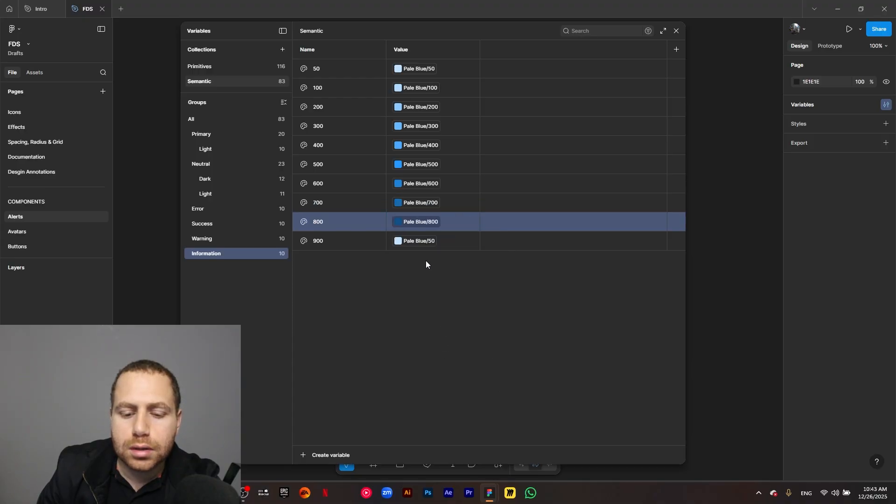
click(419, 241)
scroll(441, 345, down, 2)
click(436, 426)
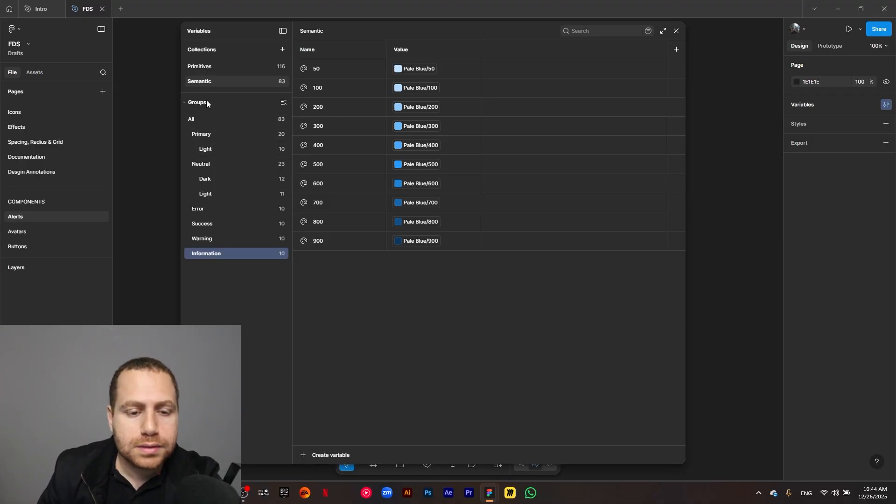
- Show the Primary group and rename the Semantic collection's value column as Facebook Main
click(223, 135)
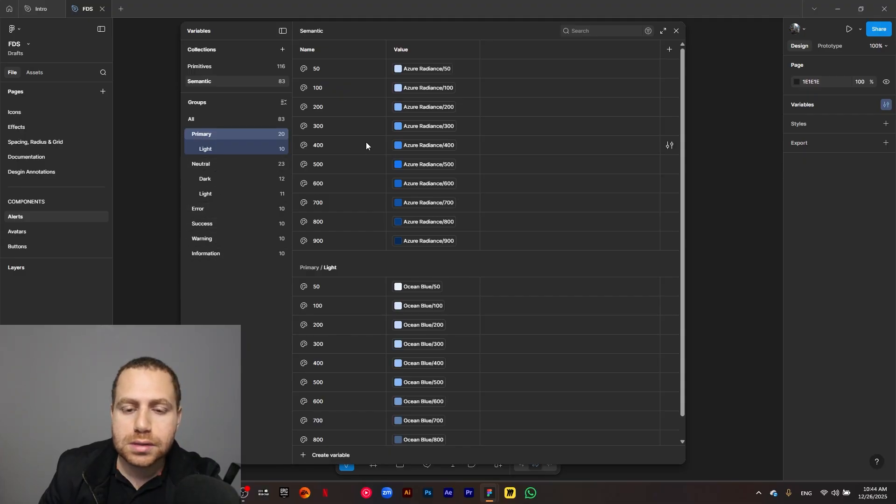
double_click(407, 49)
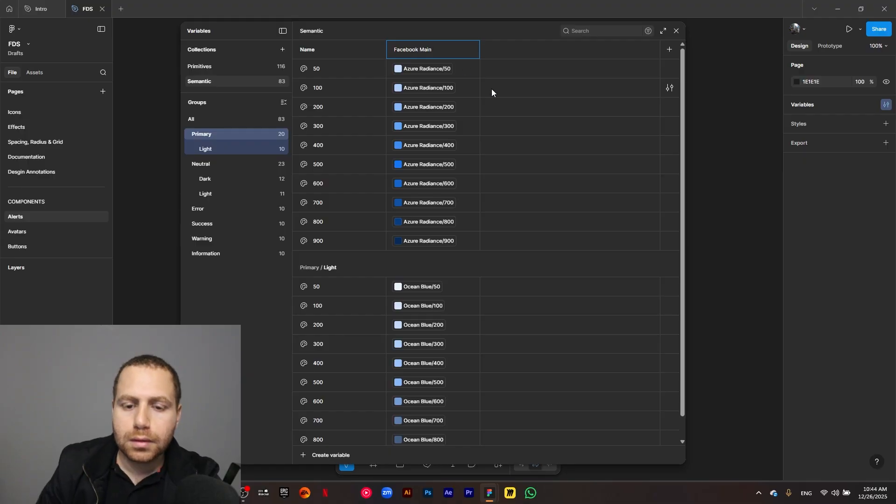
click(456, 46)
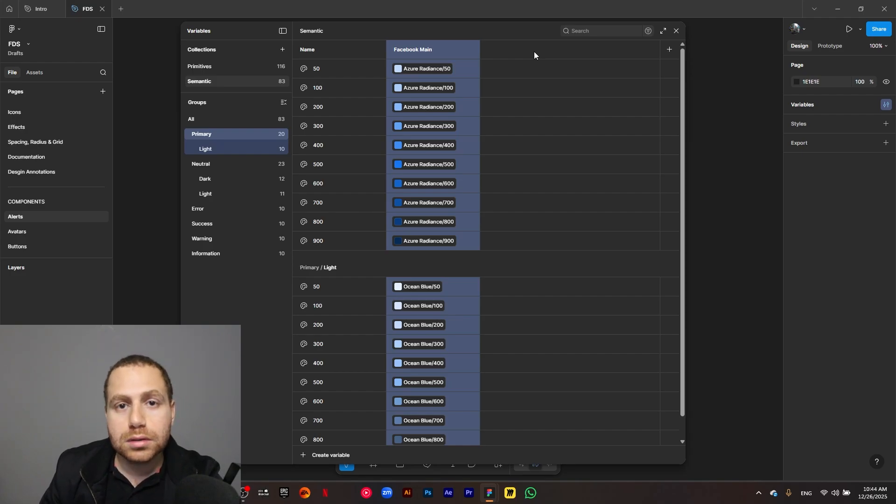
- Add a second mode to the Semantic collection beside Facebook Main
click(670, 49)
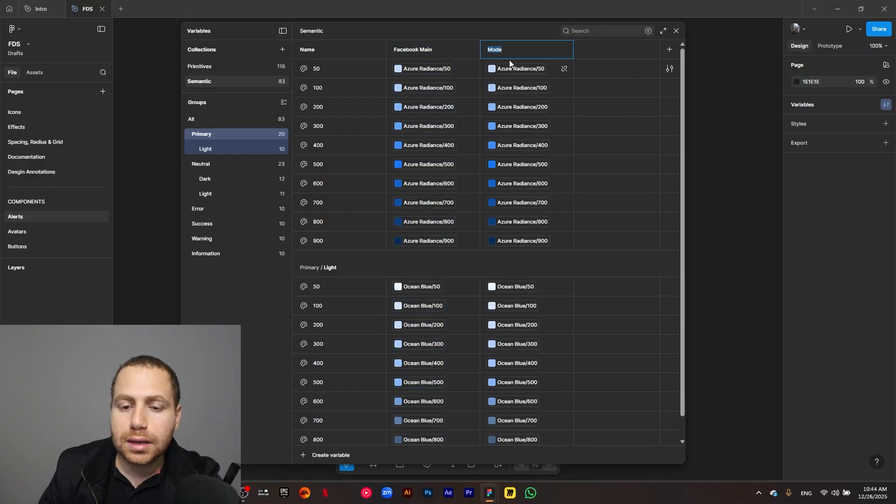